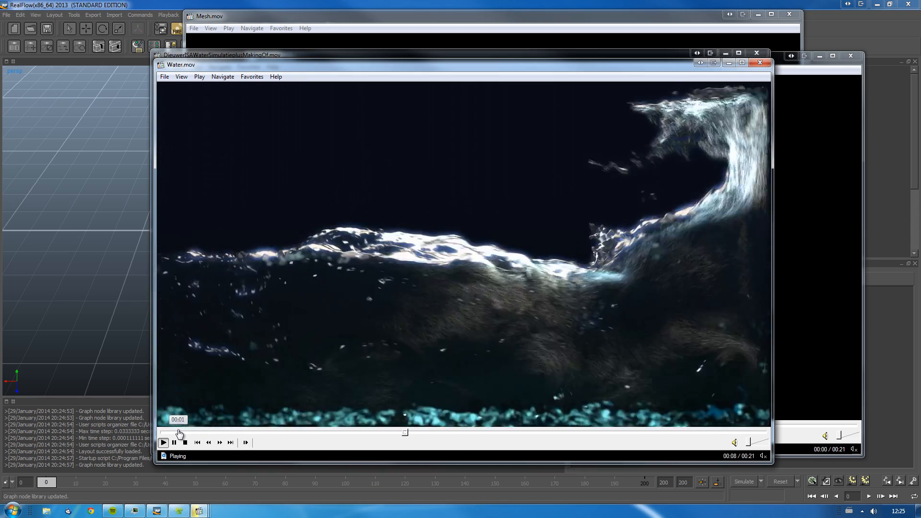
- Replay the finished Water.mov animation from its beginning several times to examine the water's motion
click(170, 432)
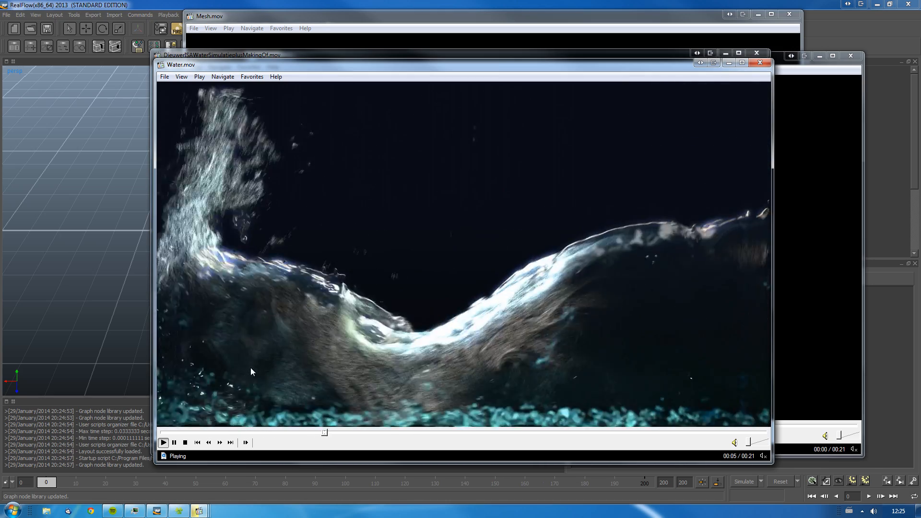
click(182, 433)
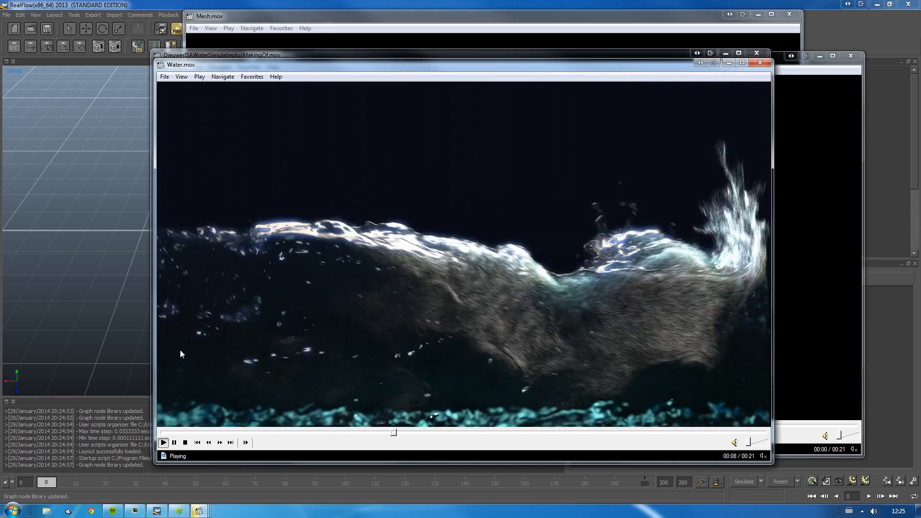
click(163, 433)
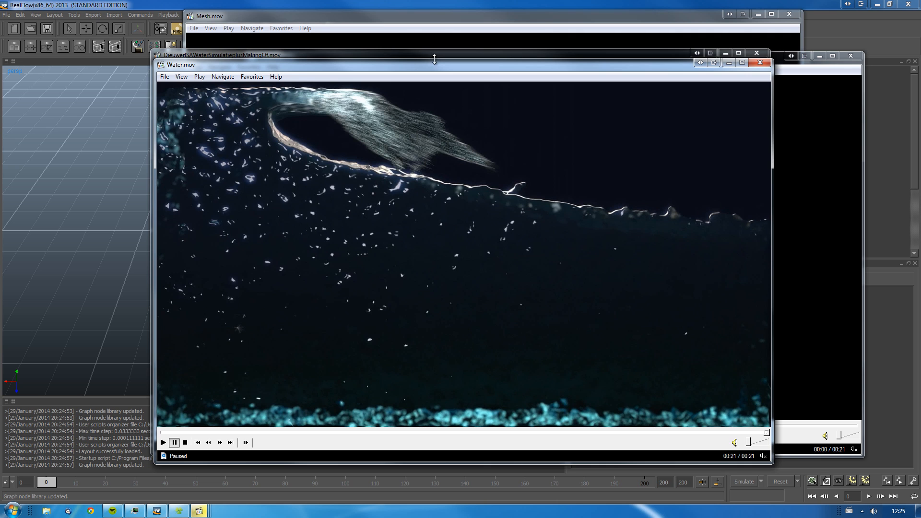
- Move the Water.mov player aside and play the making-of video's Naiad particle simulation, pausing at the wave
drag(427, 73, 337, 128)
click(350, 65)
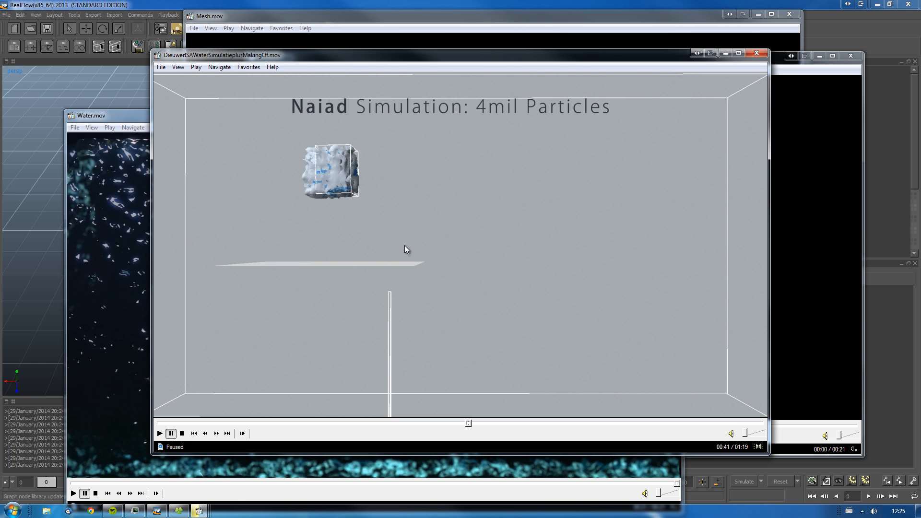
click(143, 419)
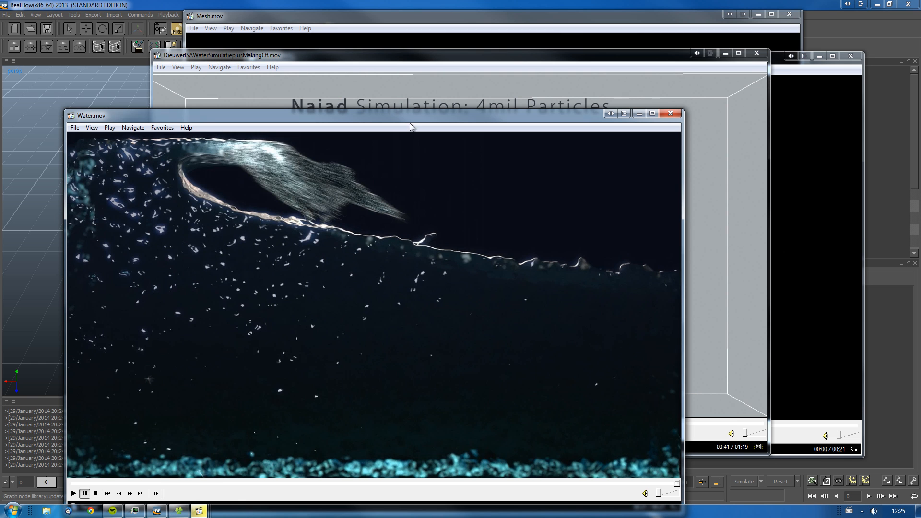
click(409, 91)
click(407, 140)
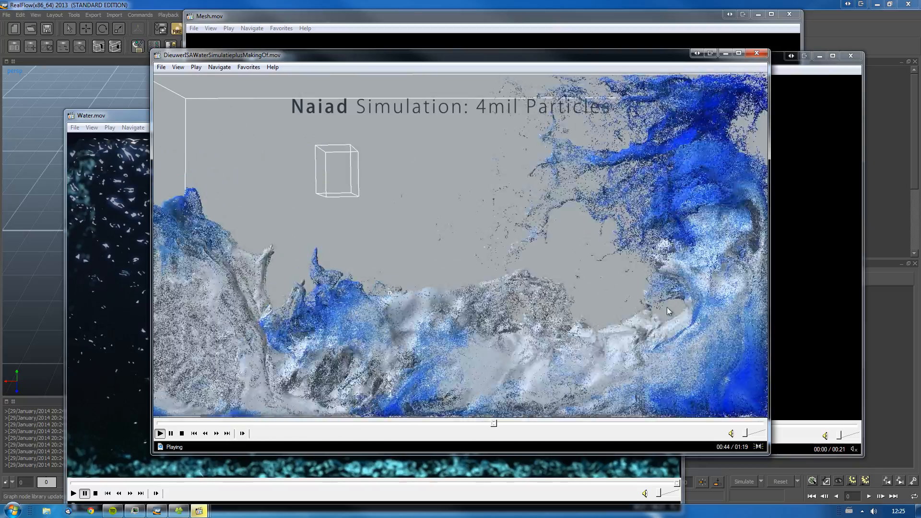
click(446, 329)
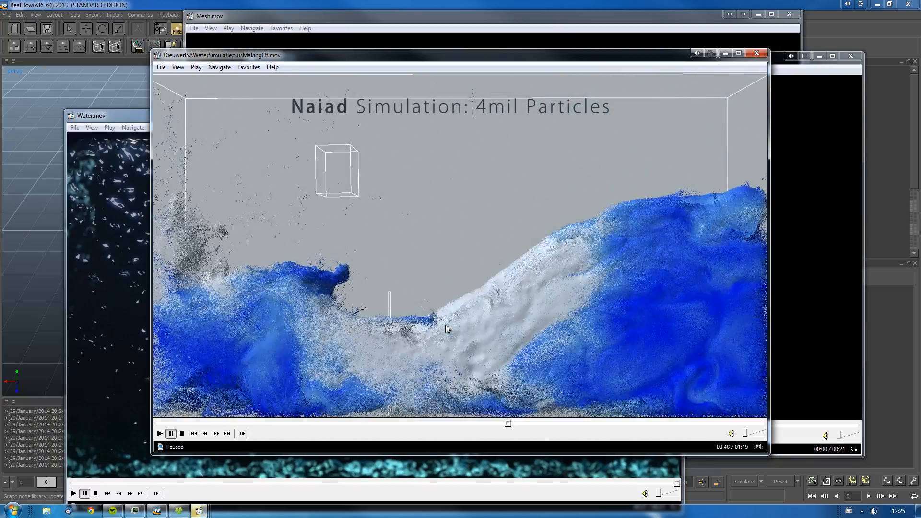
- Play Particles.mov to examine the rendered particle pass, and pause it
click(832, 275)
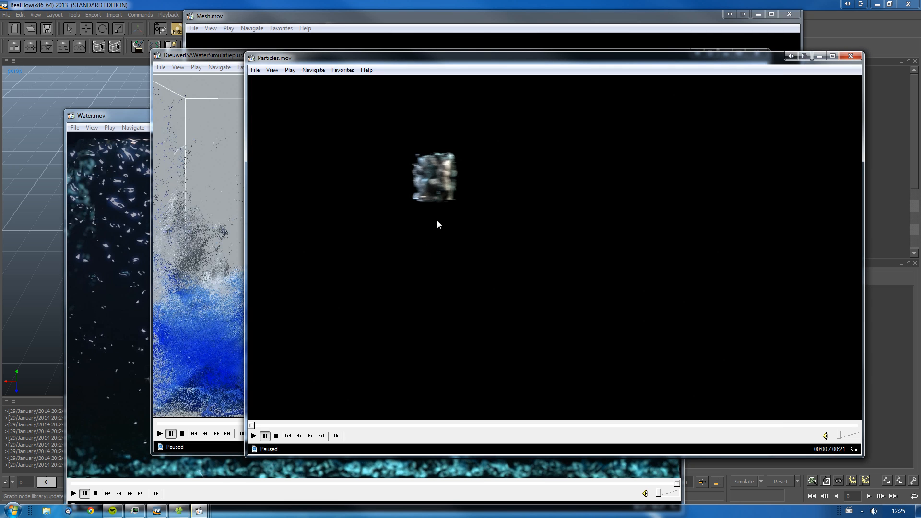
click(471, 215)
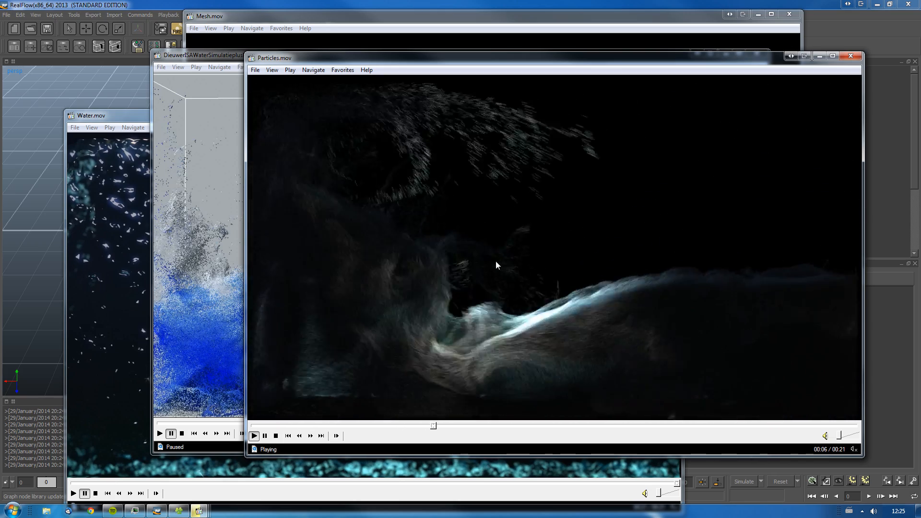
click(490, 290)
- Play Mesh.mov from near its start to examine the rendered mesh pass, and pause it
click(388, 31)
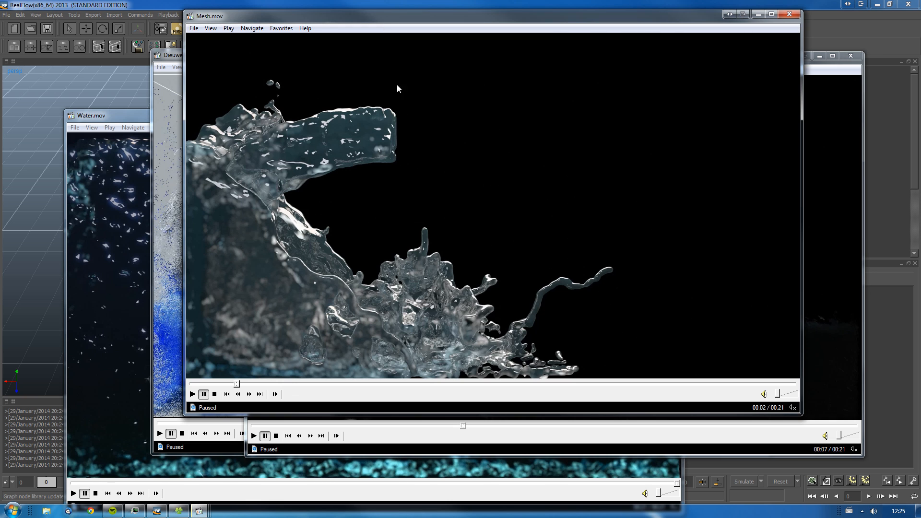
drag(215, 381, 148, 383)
key(space)
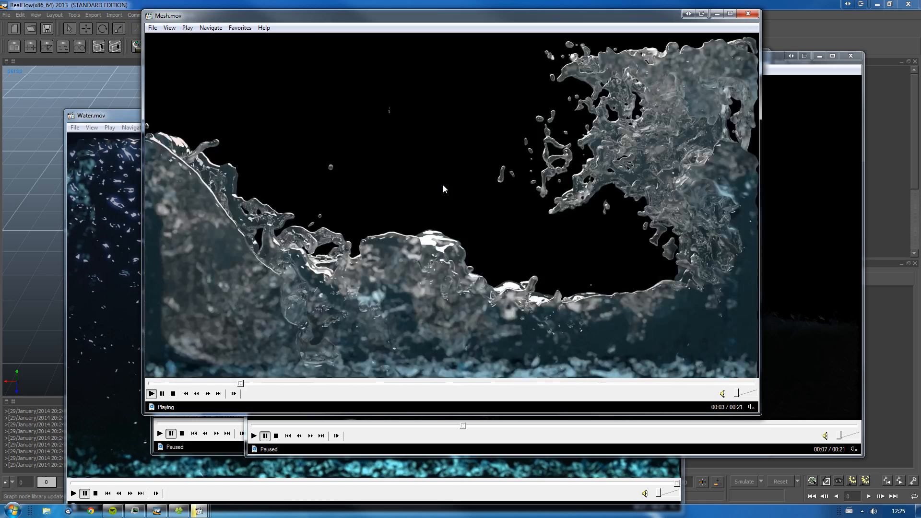
key(space)
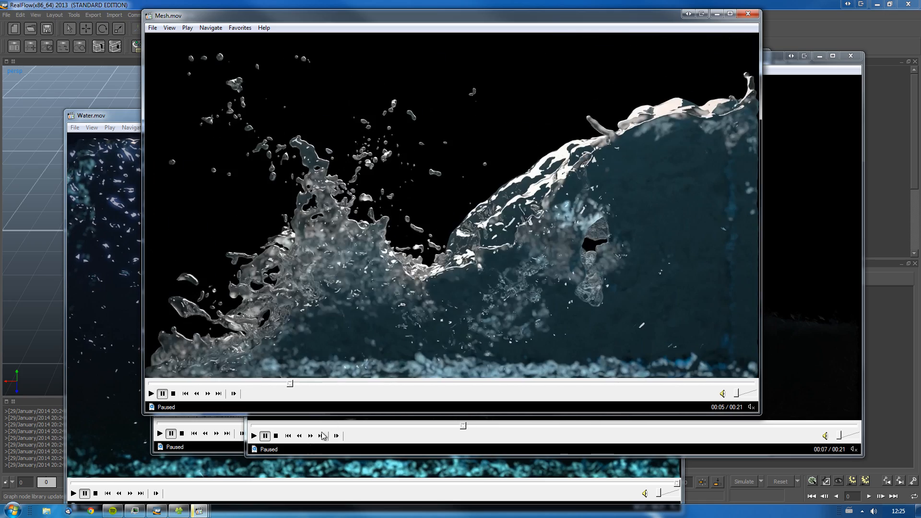
click(73, 493)
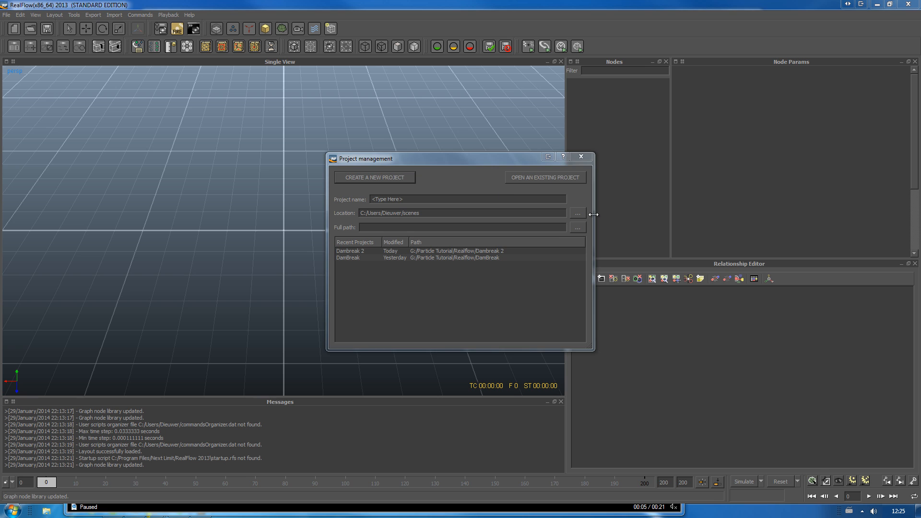
- Switch to RealFlow's project management and set the new project's location to the Aquarium Tutorial folder on drive G
click(577, 213)
drag(525, 247, 525, 229)
click(398, 251)
click(398, 261)
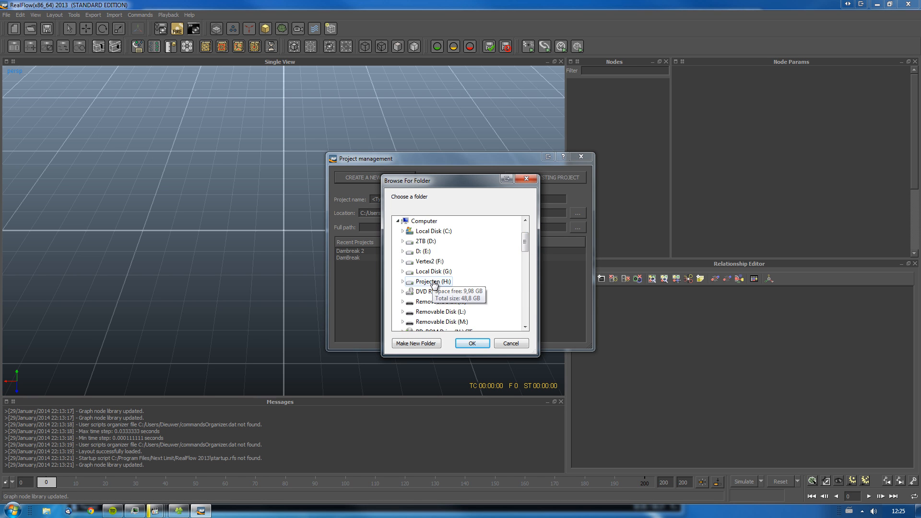
scroll(434, 283, up, 2)
double_click(434, 311)
click(444, 321)
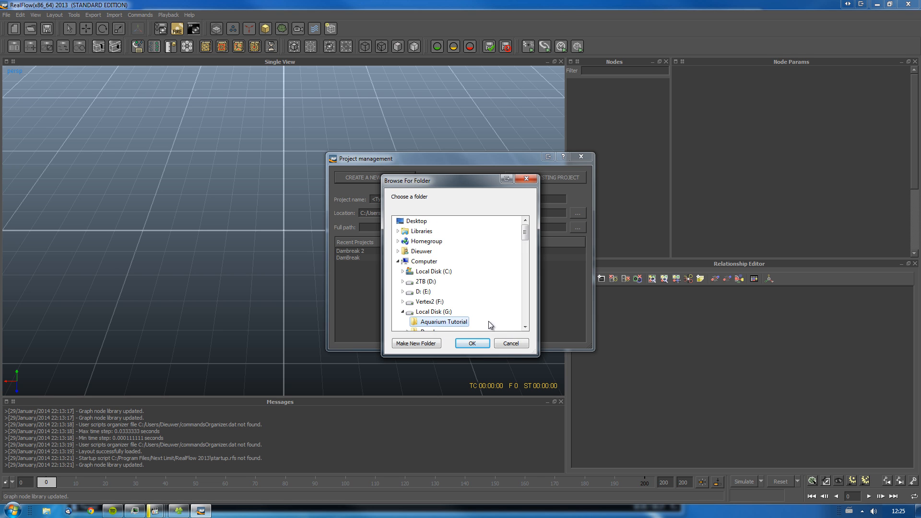
click(479, 343)
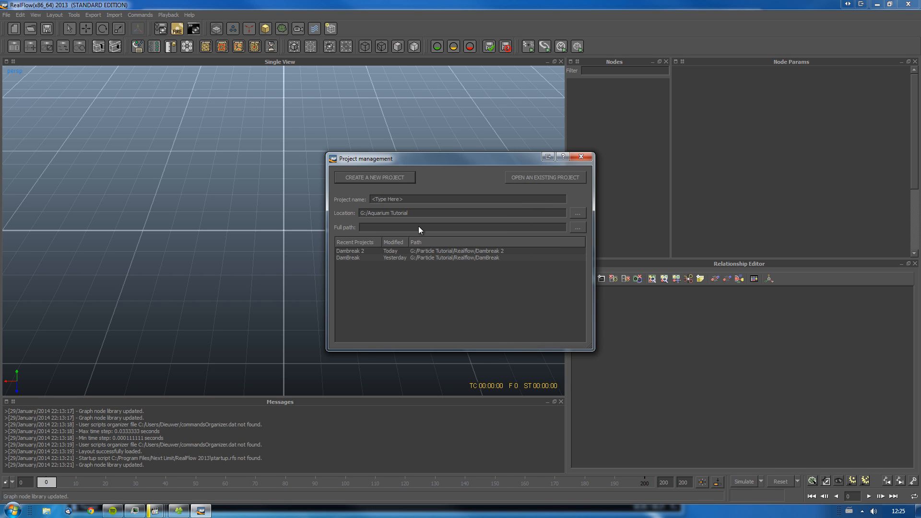
- Name the project AquariumSim1 and create it
click(403, 202)
text(AquariumSim1)
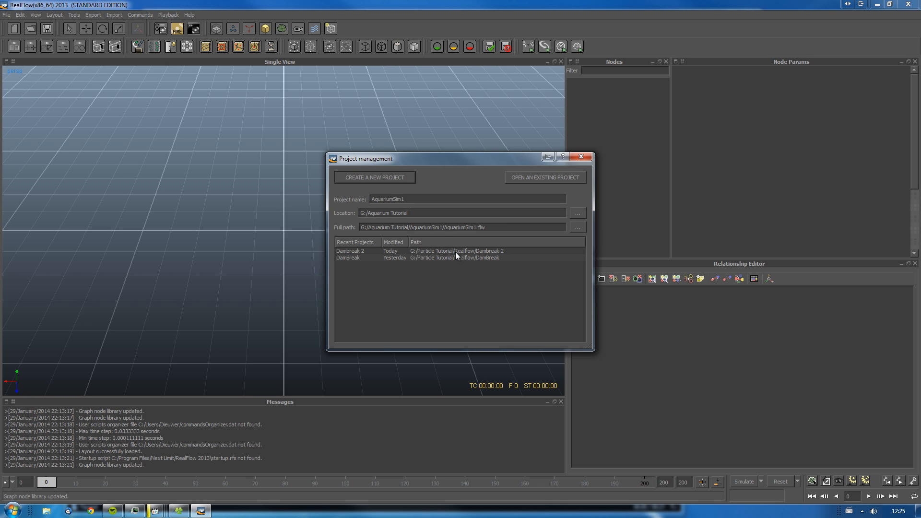
click(379, 178)
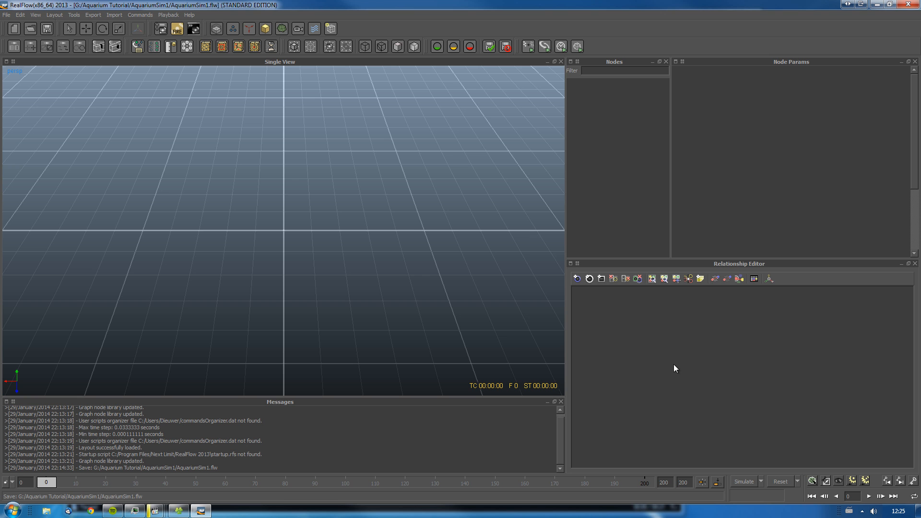
- Add a Hybrido Domain node to the scene through the Relationship Editor
alt+drag(350, 259, 318, 271)
right_click(714, 350)
click(669, 345)
key(Tab)
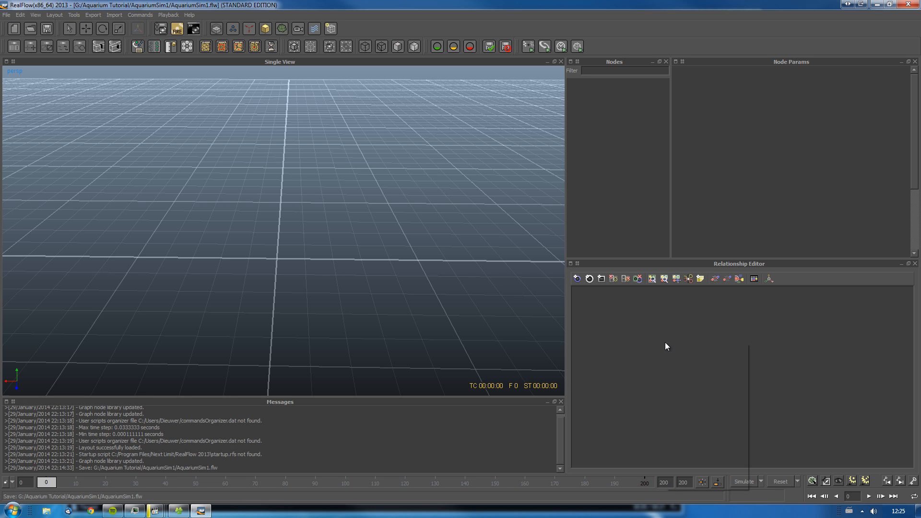
mouse_move(700, 358)
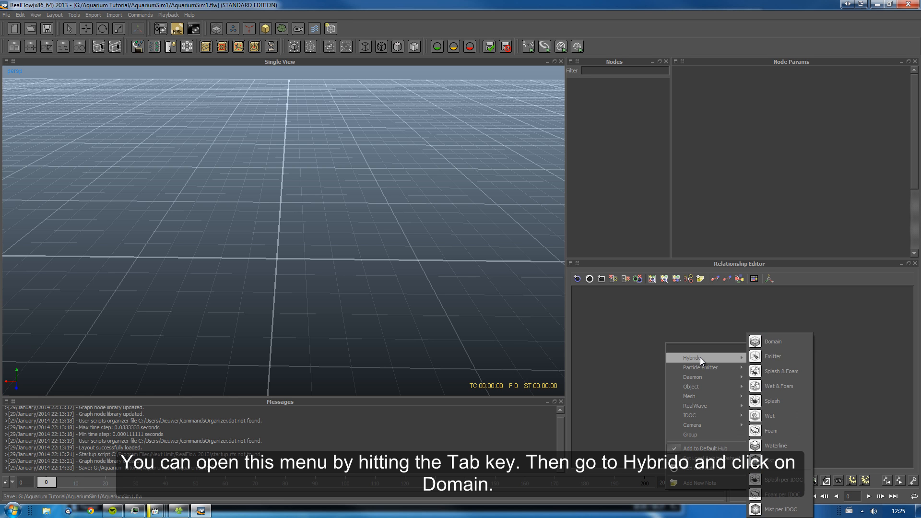
click(767, 343)
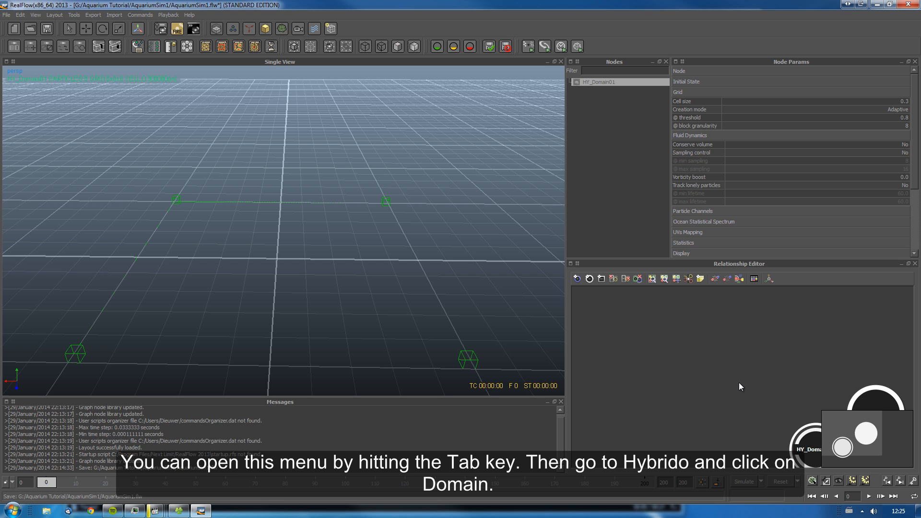
- Arrange the domain and hub nodes side by side with more space between them in the Relationship Editor
drag(777, 347, 792, 382)
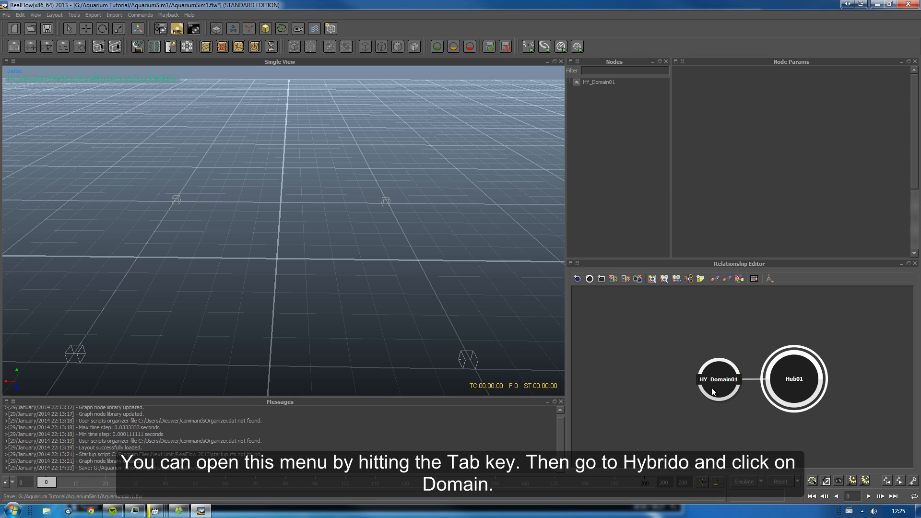
drag(712, 389, 655, 362)
drag(790, 388, 760, 359)
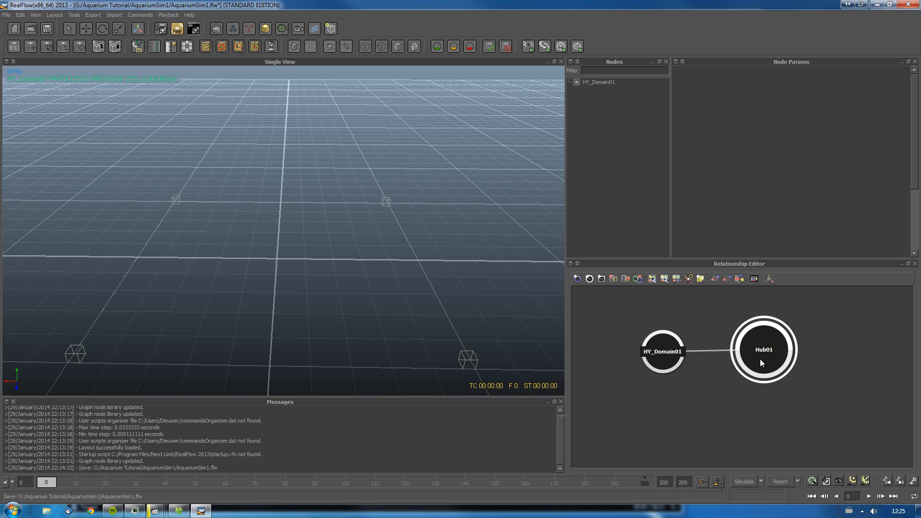
- Set the Hybrido domain's grid cell size to 0.1
click(684, 358)
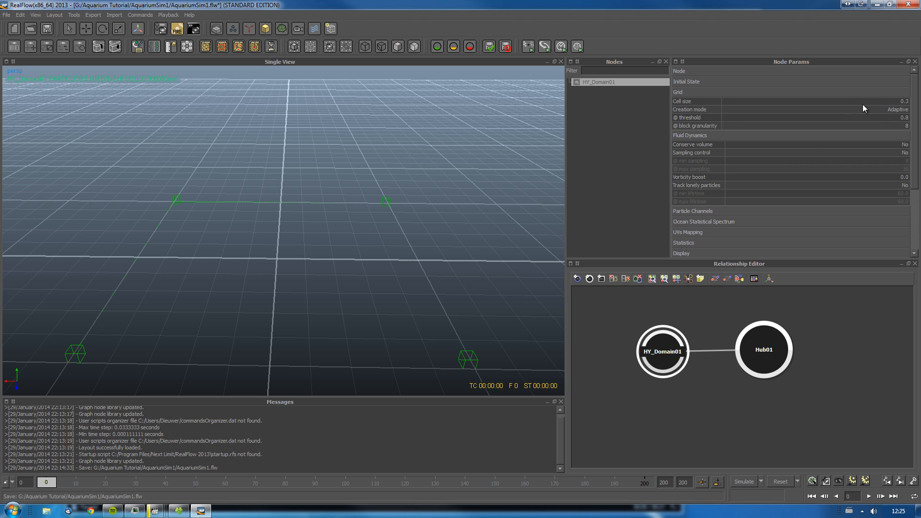
click(891, 101)
text(11)
key(Return)
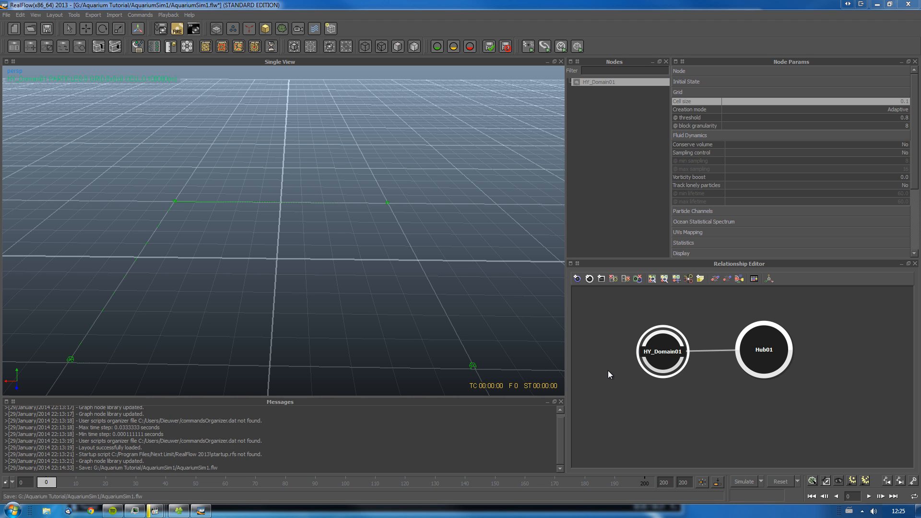
click(747, 363)
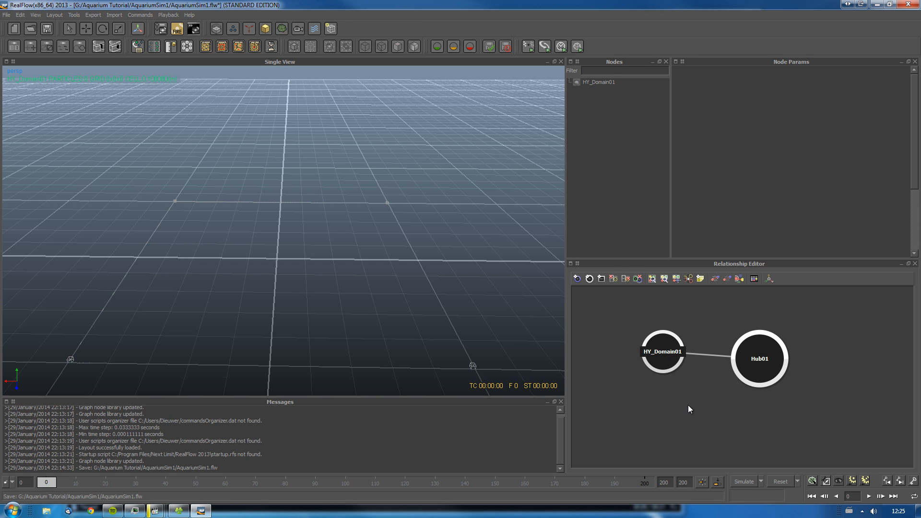
- Add a cube object to the scene and rename it Container
right_click(684, 417)
text(cube)
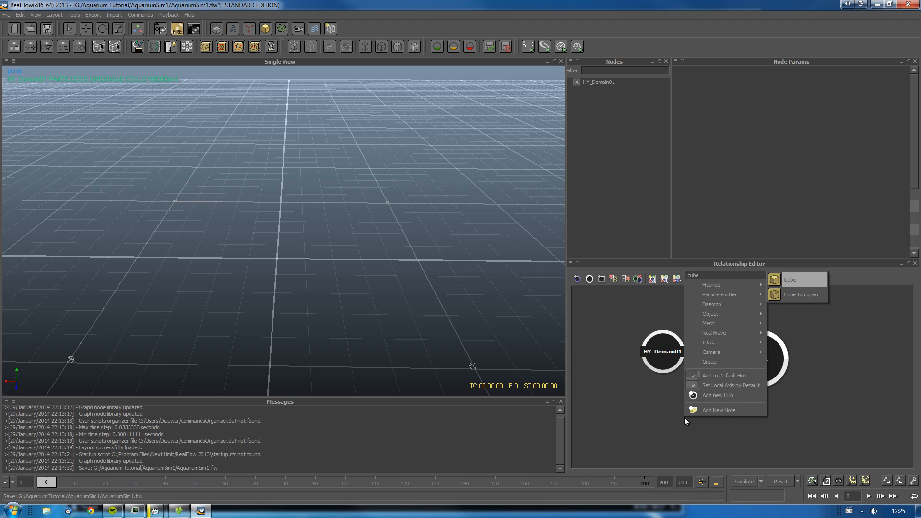
key(Return)
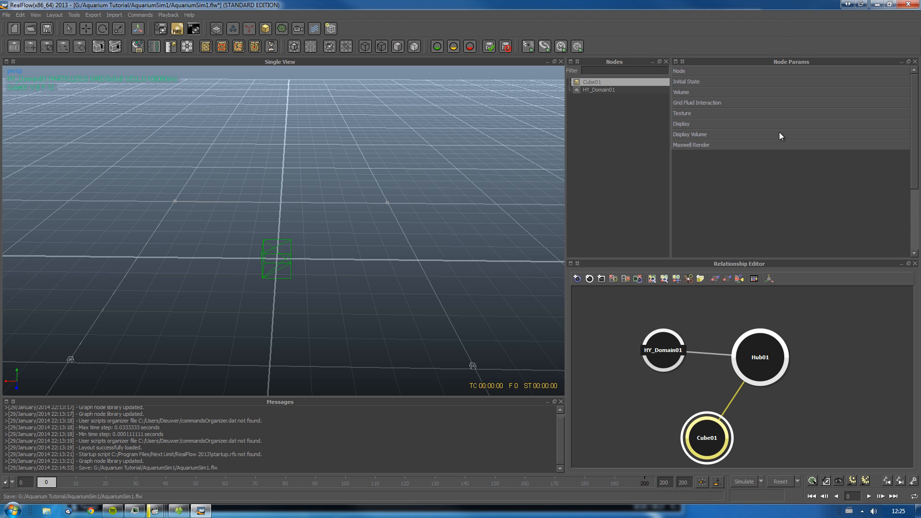
right_click(594, 84)
click(612, 85)
text(Container)
key(Return)
- Set the Container's scale to 10 in X and 5.625 in Y, placing its node closer to the hub
click(306, 254)
alt+drag(306, 254, 278, 249)
click(278, 249)
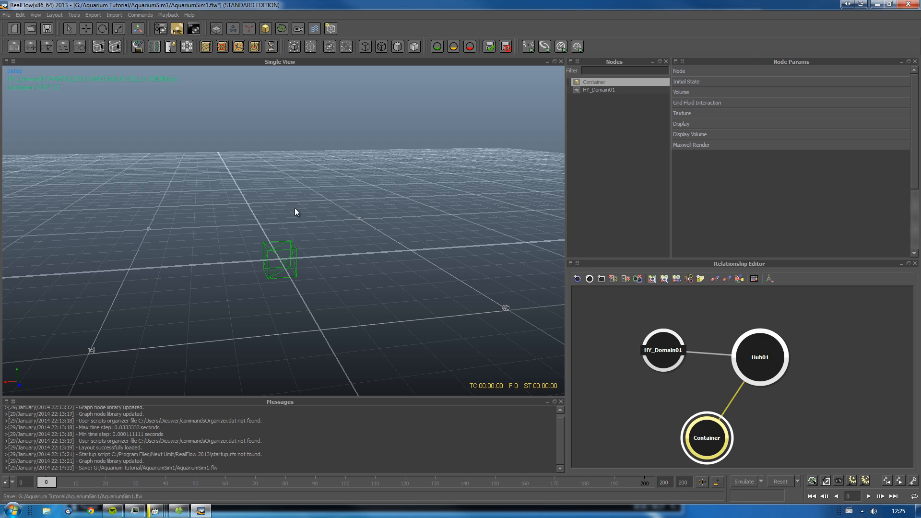
click(702, 72)
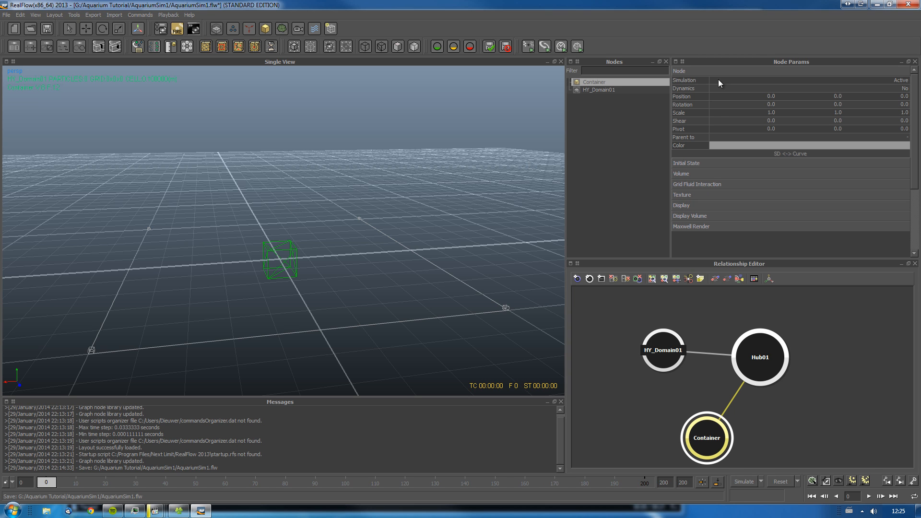
drag(711, 432, 739, 411)
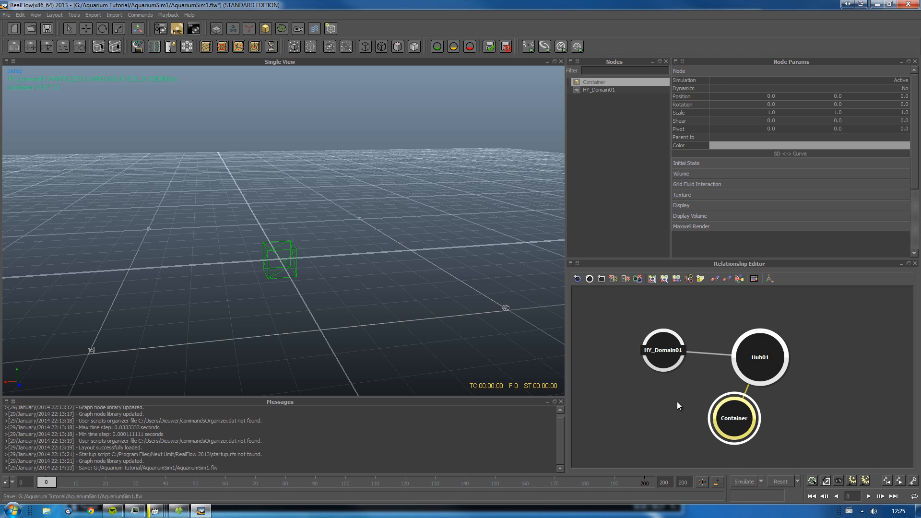
double_click(763, 112)
text(10)
key(Return)
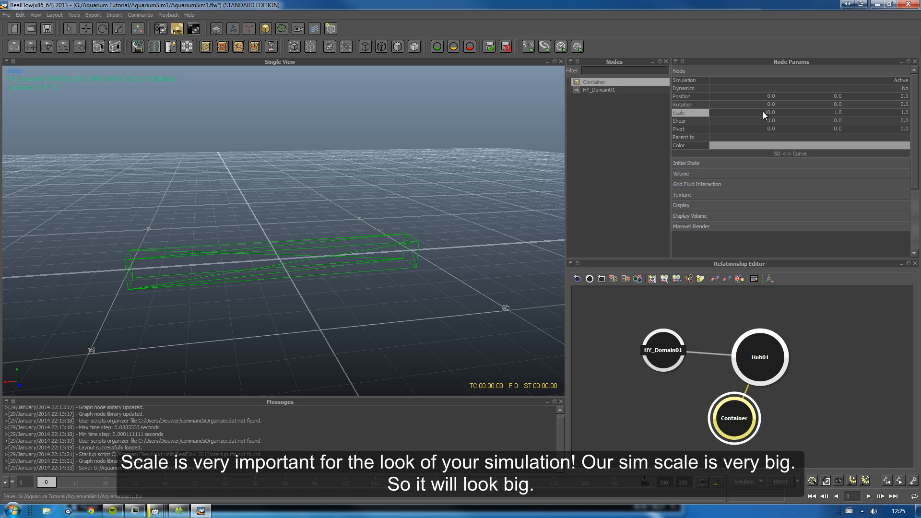
double_click(836, 111)
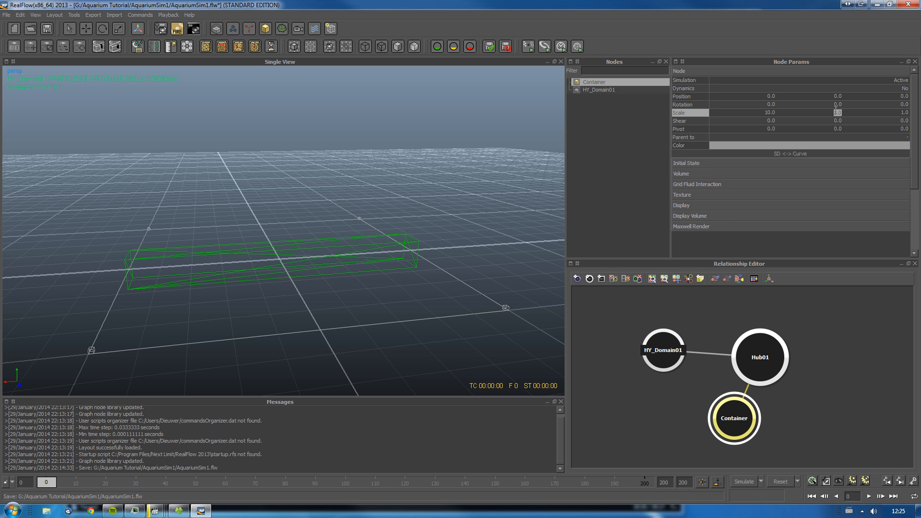
text(5.625)
key(Return)
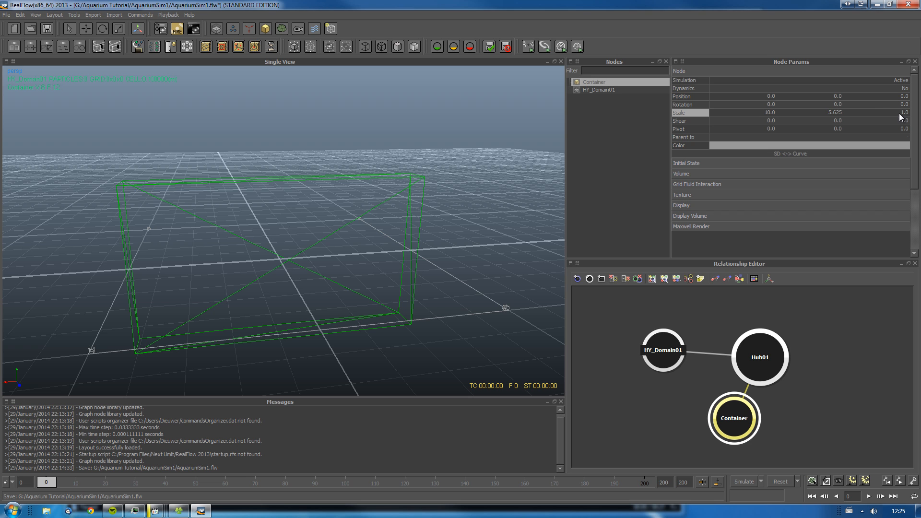
- Raise the Container above the ground grid to a Y position of about 2.87
click(476, 238)
drag(456, 218, 402, 222)
drag(427, 157, 400, 188)
drag(278, 200, 279, 150)
alt+drag(270, 226, 273, 206)
drag(280, 129, 336, 211)
click(770, 422)
click(737, 421)
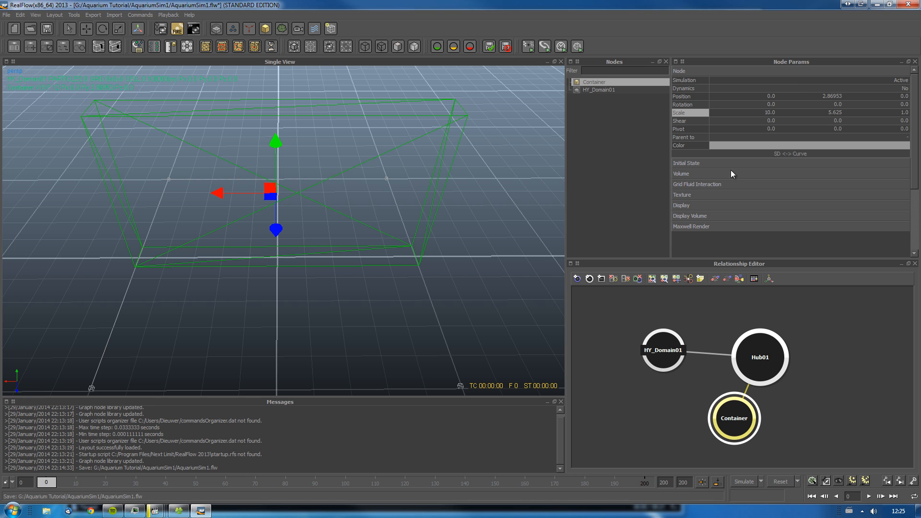
- Set the Container's volume mode to Solid outside
click(697, 173)
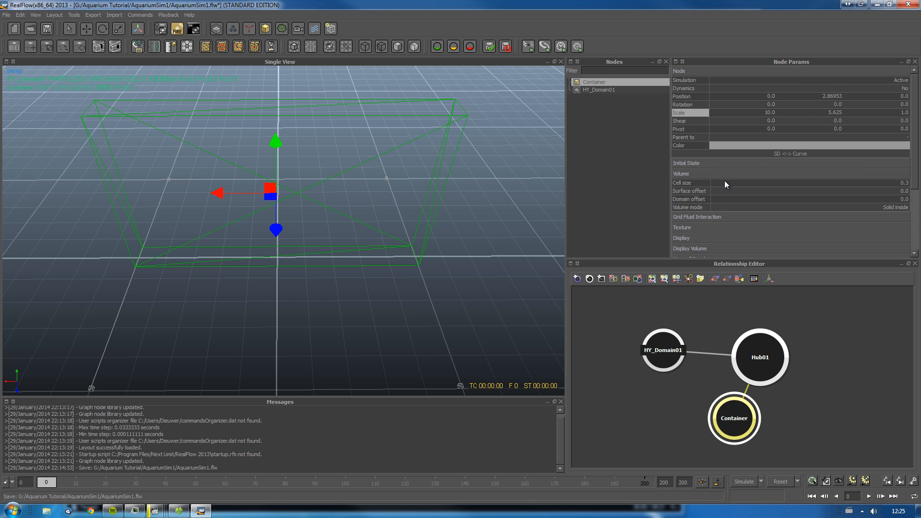
scroll(724, 180, down, 1)
alt+drag(358, 258, 392, 253)
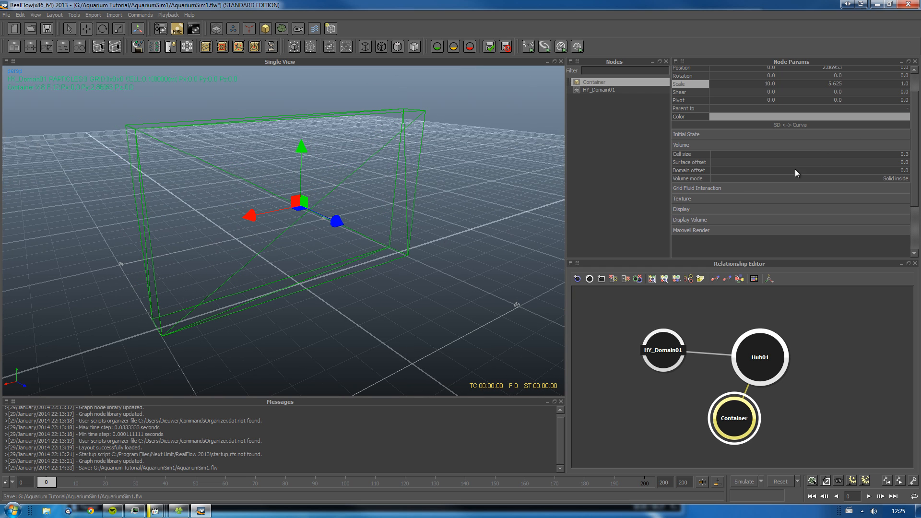
click(752, 179)
click(825, 178)
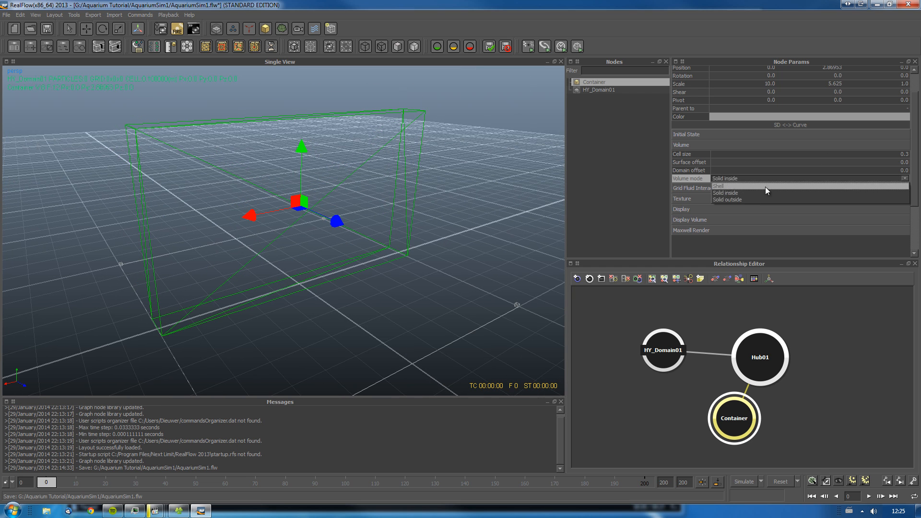
click(747, 200)
alt+drag(460, 236, 200, 232)
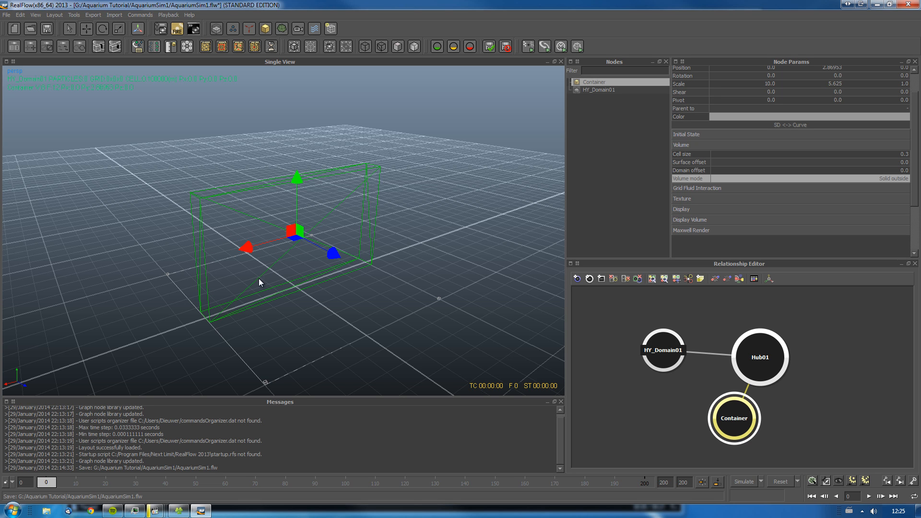
click(754, 177)
click(756, 179)
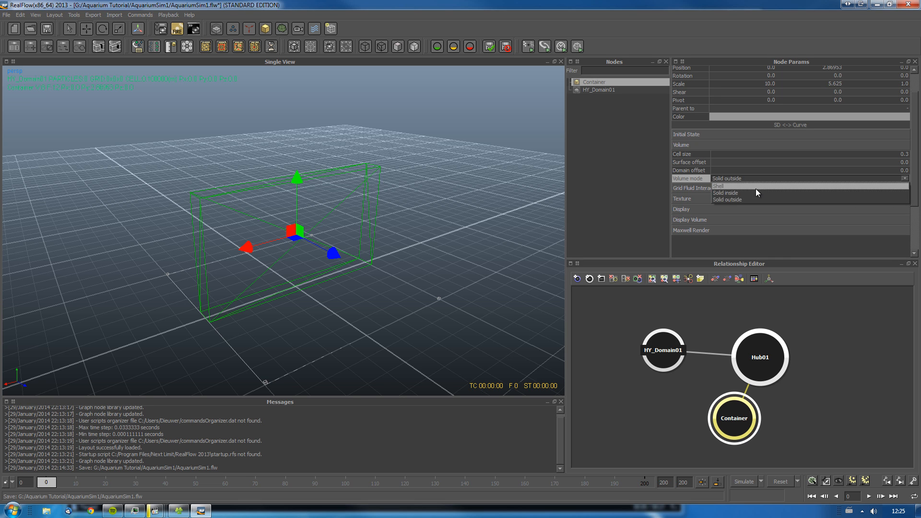
click(758, 179)
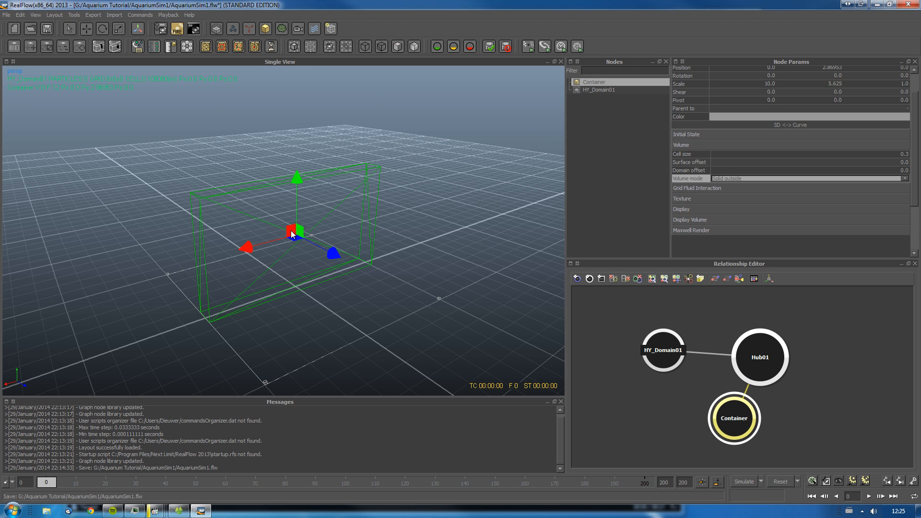
- Move the Container node away from the hub and add a second cube object to the scene
drag(730, 432, 725, 444)
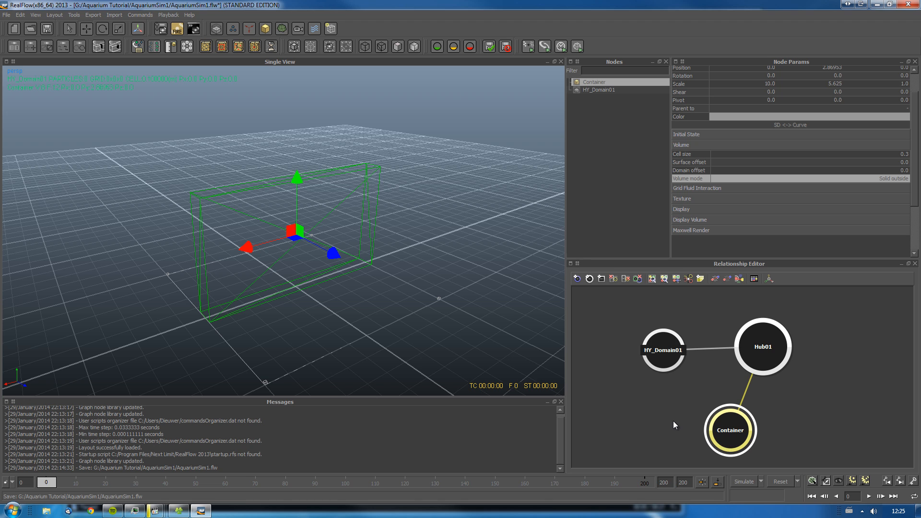
click(836, 395)
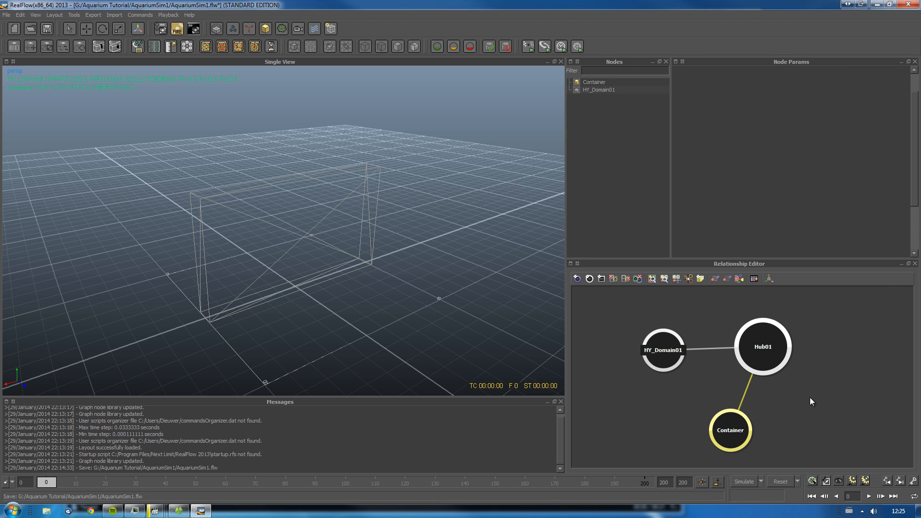
right_click(810, 397)
text(cube)
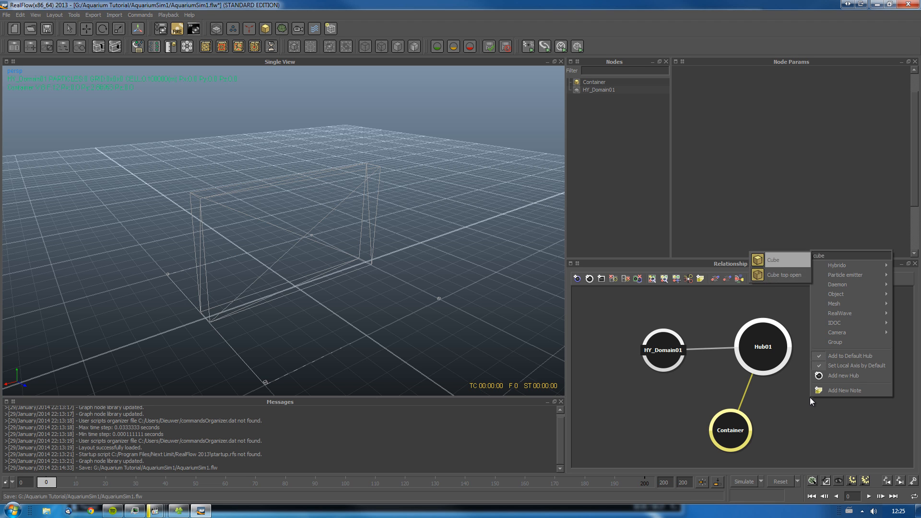
key(Return)
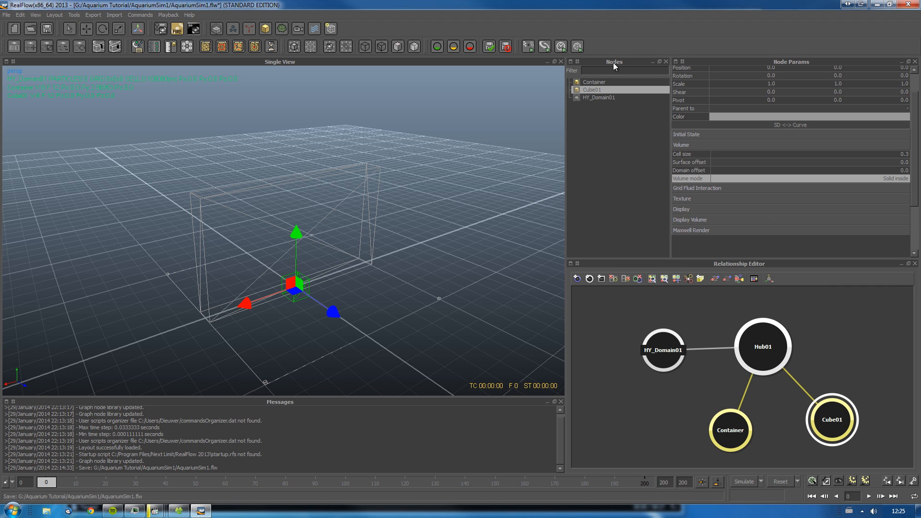
- Rename the new cube Emitter
right_click(591, 88)
click(613, 91)
key(BackSpace)
key(BackSpace)
key(BackSpace)
key(BackSpace)
key(BackSpace)
text(Emitter)
key(Return)
- Set the volume cell size to 0.1 for both the Emitter and the Container
click(901, 155)
drag(904, 156, 909, 156)
text(1)
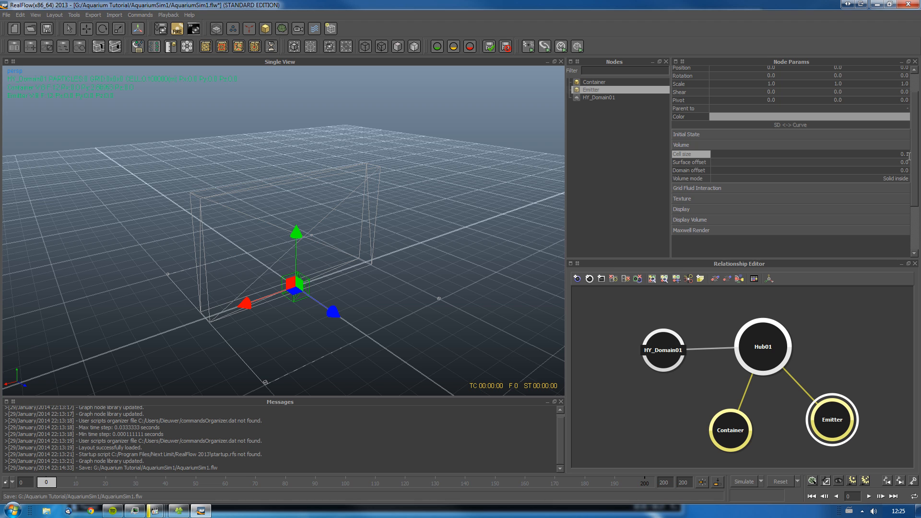
key(Return)
click(729, 412)
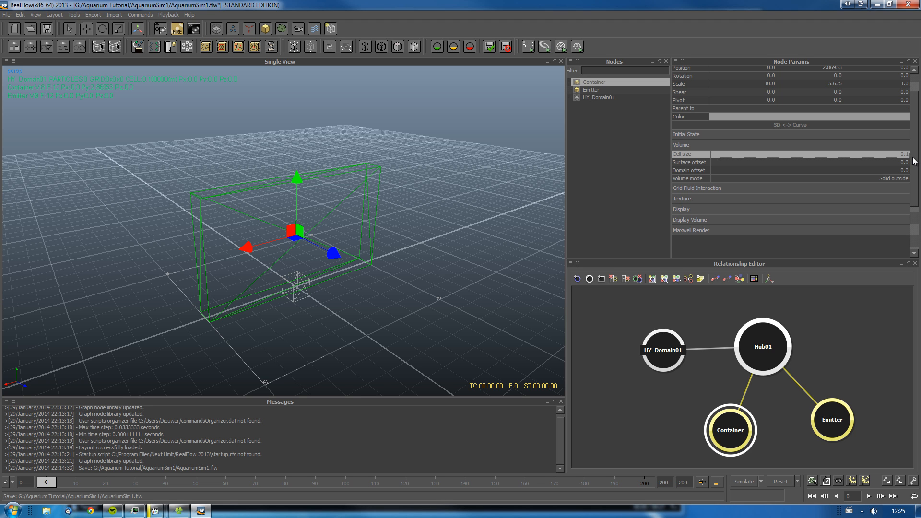
- Try a cell size of 1.0 on the Hybrido domain twice, restoring 0.1 each time
click(261, 382)
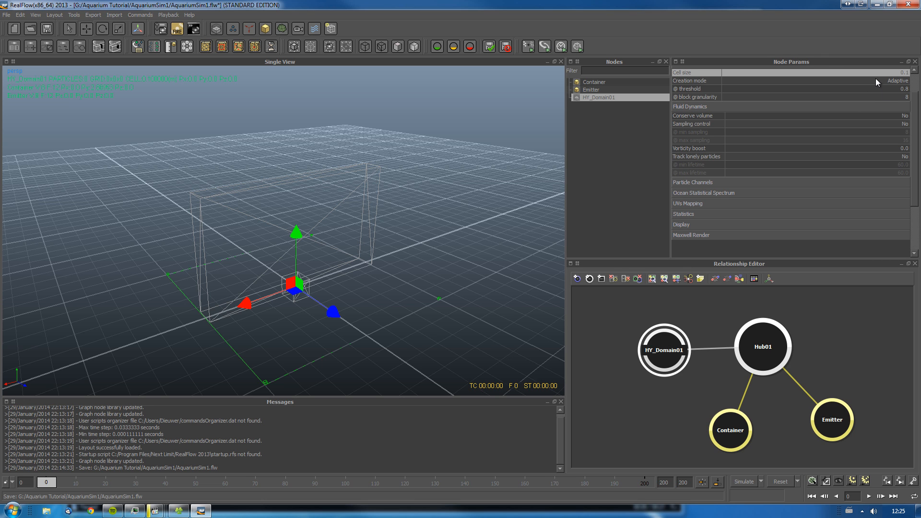
double_click(895, 73)
text(1)
key(Return)
double_click(896, 72)
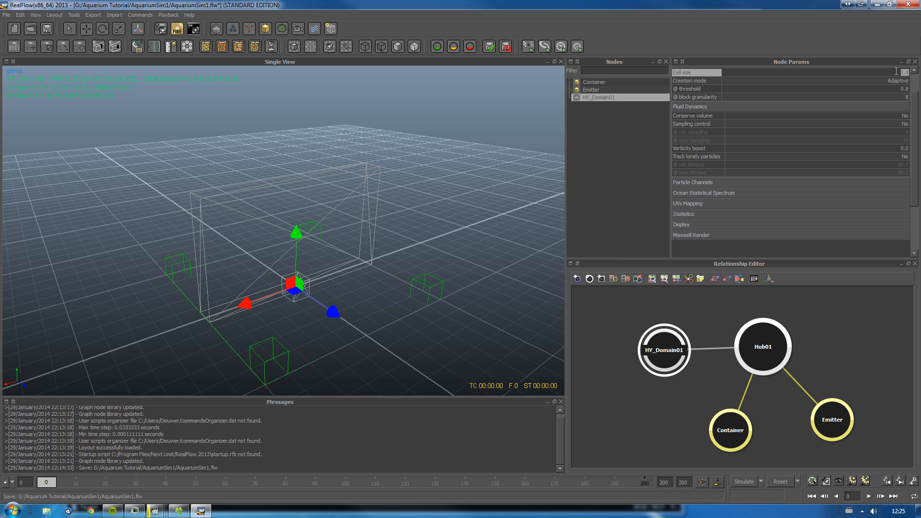
key(Return)
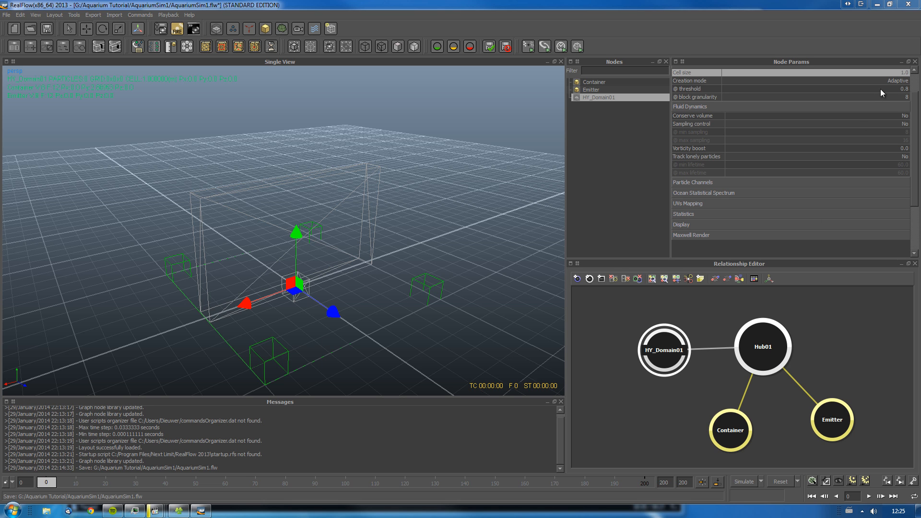
double_click(892, 72)
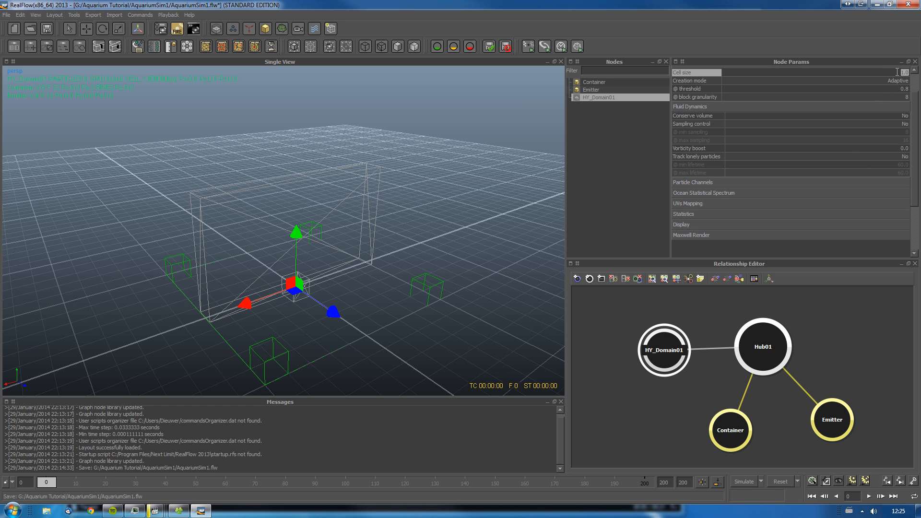
text(0.1)
key(Return)
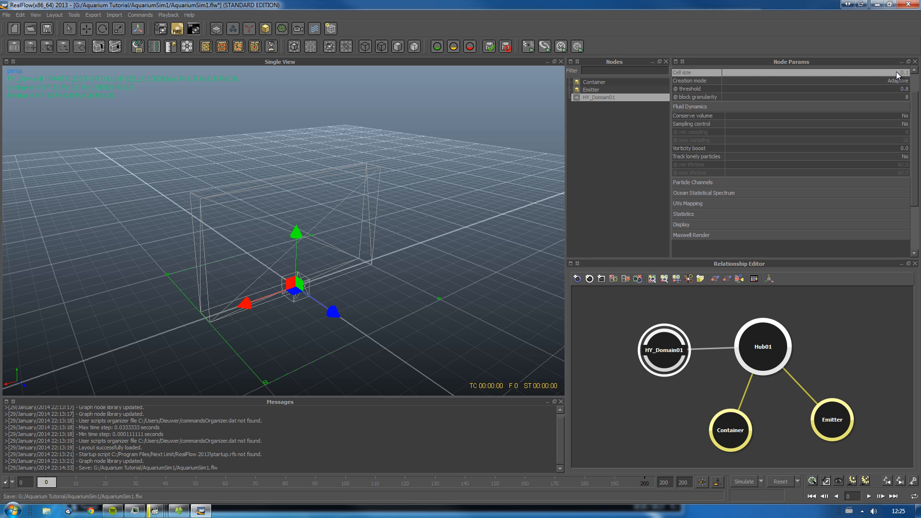
double_click(897, 72)
text(1.0)
key(Return)
double_click(897, 72)
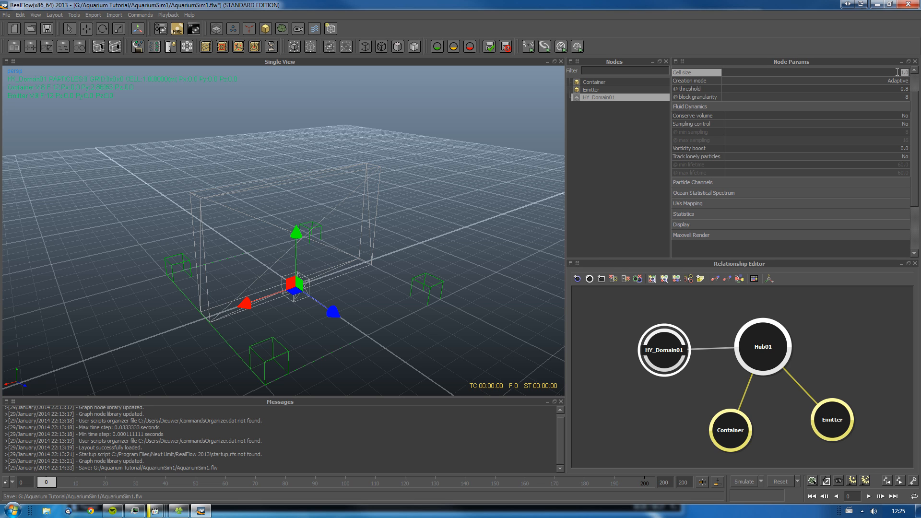
text(0.1)
key(Return)
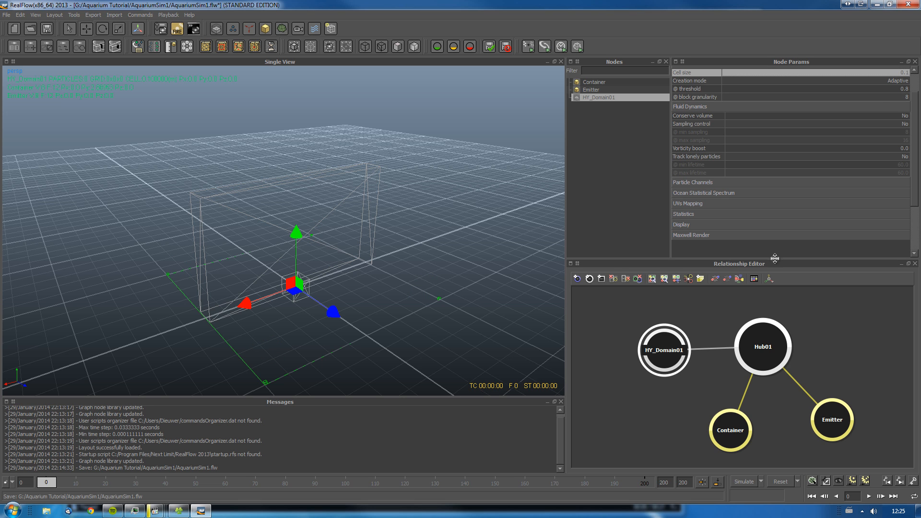
- Disconnect the Emitter cube from Hub01 and space the Container and Emitter nodes out below the hub
click(800, 394)
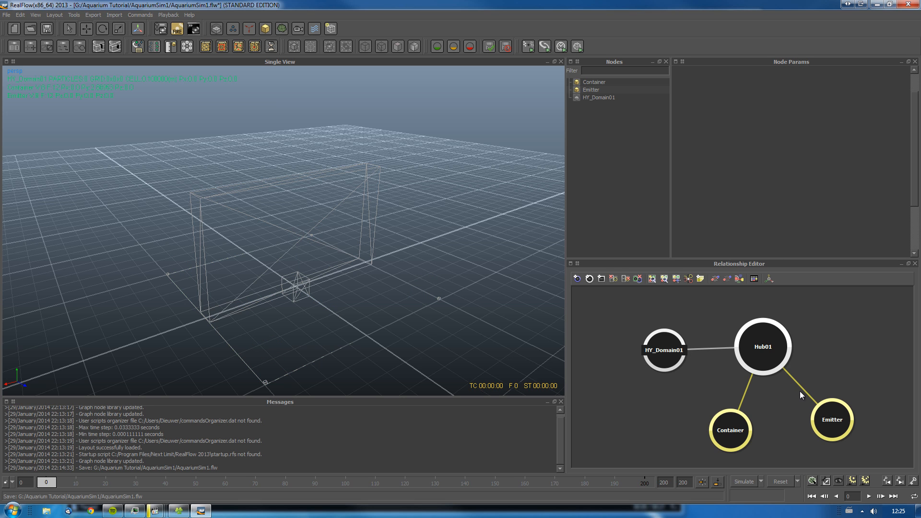
click(825, 418)
click(704, 433)
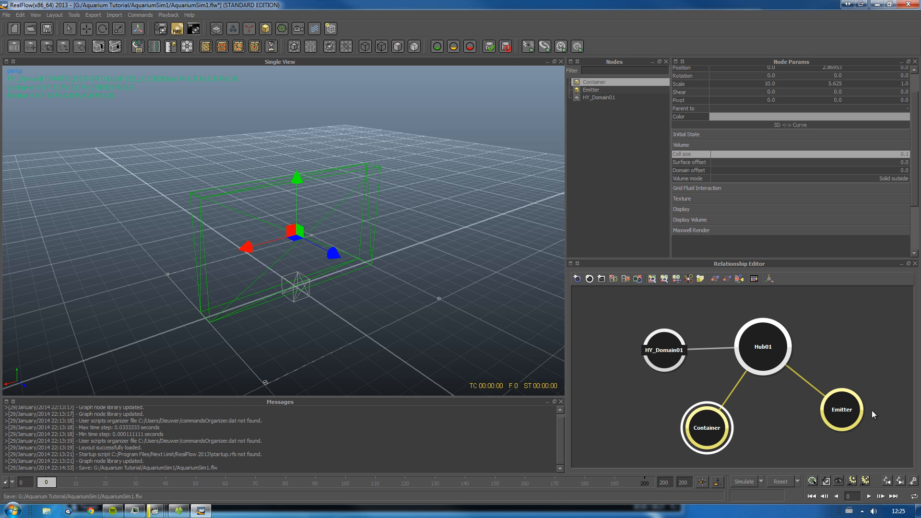
drag(849, 414, 849, 430)
drag(815, 366, 787, 401)
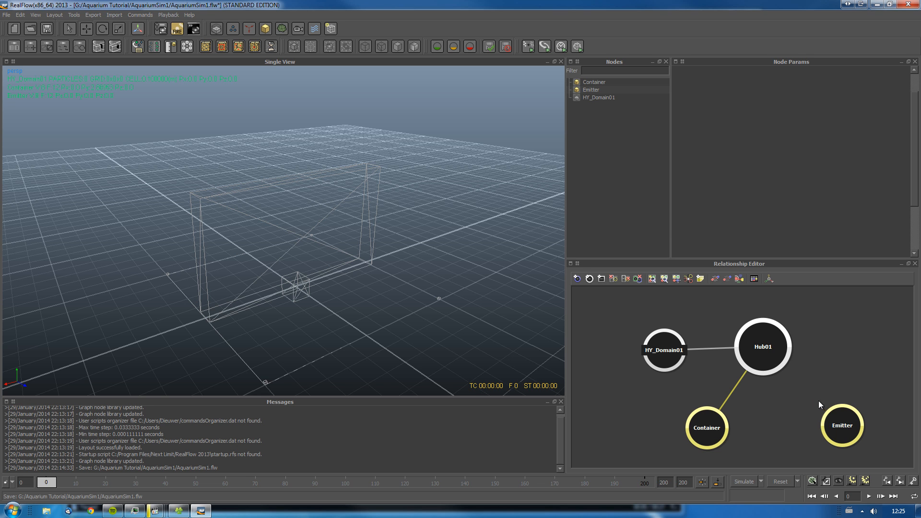
drag(710, 424, 749, 428)
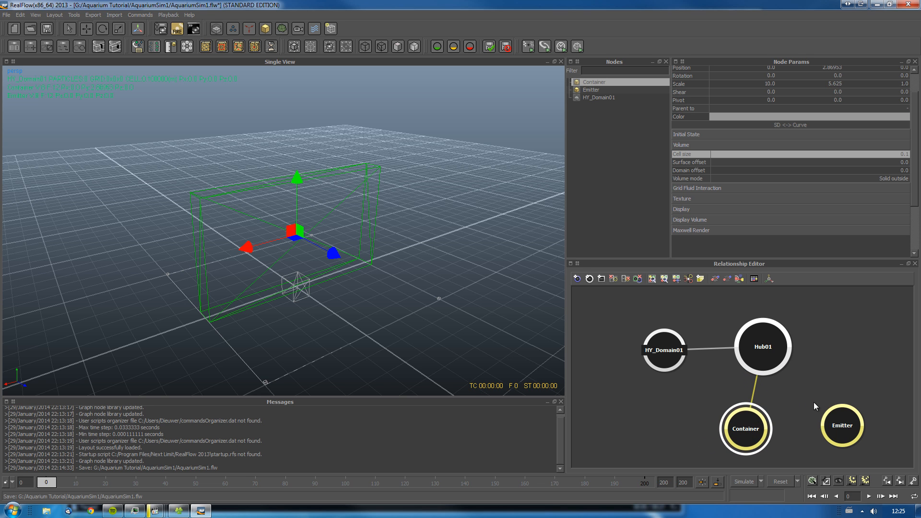
click(837, 427)
drag(837, 427, 834, 429)
click(812, 360)
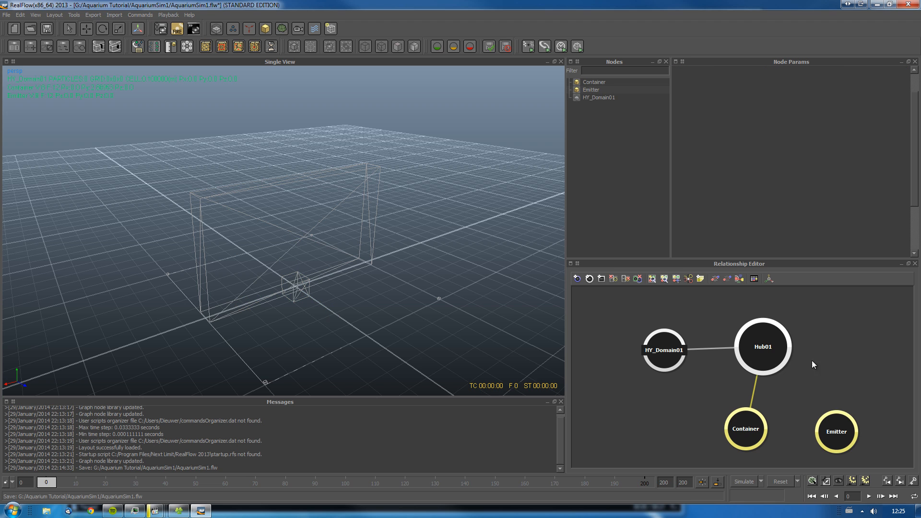
- Set the Emitter cube's scale to 1.6 in X, 0.8 in Y and 0.8 in Z
click(840, 428)
click(884, 178)
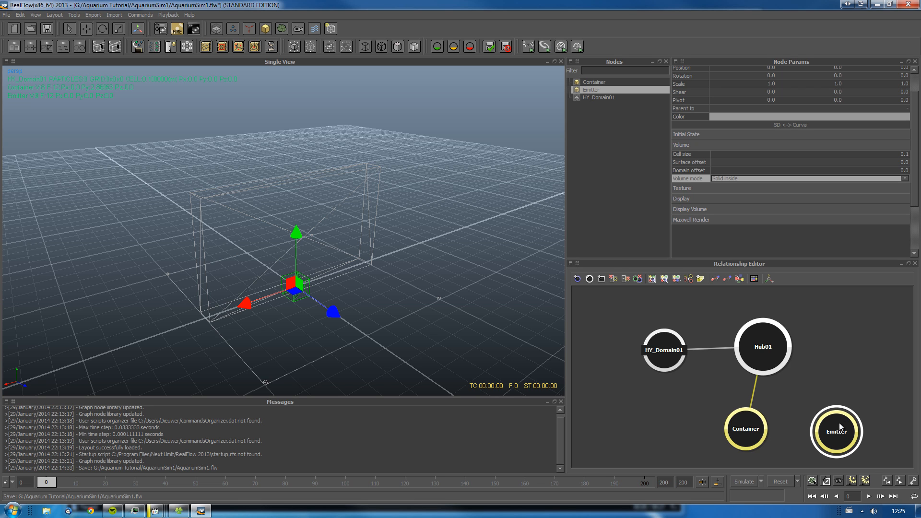
click(761, 83)
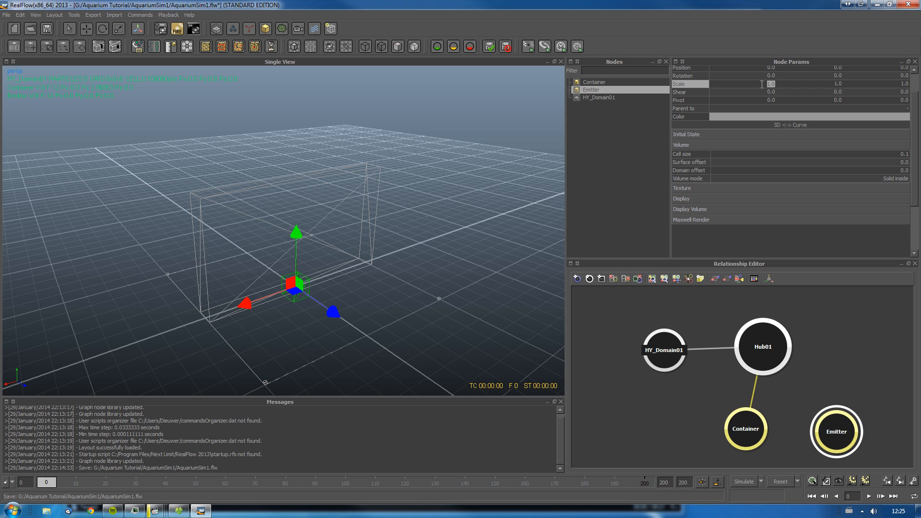
scroll(787, 79, down, 1)
scroll(787, 79, up, 1)
scroll(894, 113, up, 1)
double_click(771, 112)
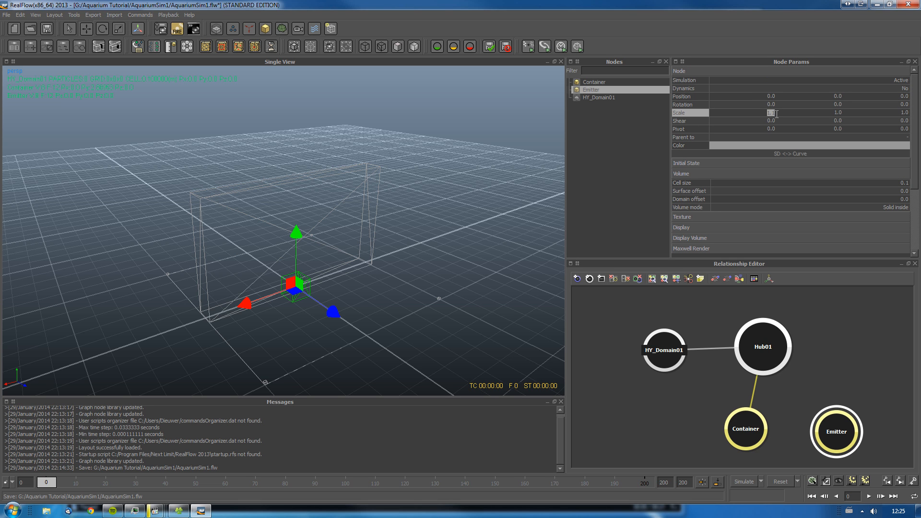
click(777, 114)
click(775, 111)
click(772, 113)
key(Delete)
double_click(838, 112)
text(.8)
double_click(904, 112)
key(BackSpace)
text(.8)
key(Return)
- Move the Emitter cube into the upper part of the Container, at about X 2.95, Y 4.37, Z -0.04
drag(296, 233, 300, 166)
alt+drag(243, 202, 340, 268)
alt+right_drag(339, 268, 292, 208)
alt+drag(292, 208, 297, 255)
drag(273, 221, 270, 224)
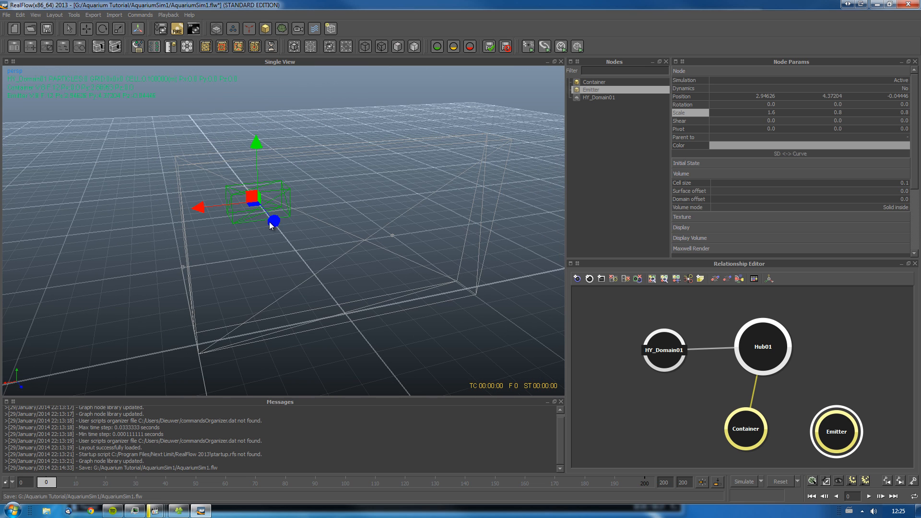
- Add a Hybrido emitter that uses the Emitter cube as its source object, and set its Stream option to Yes
click(854, 380)
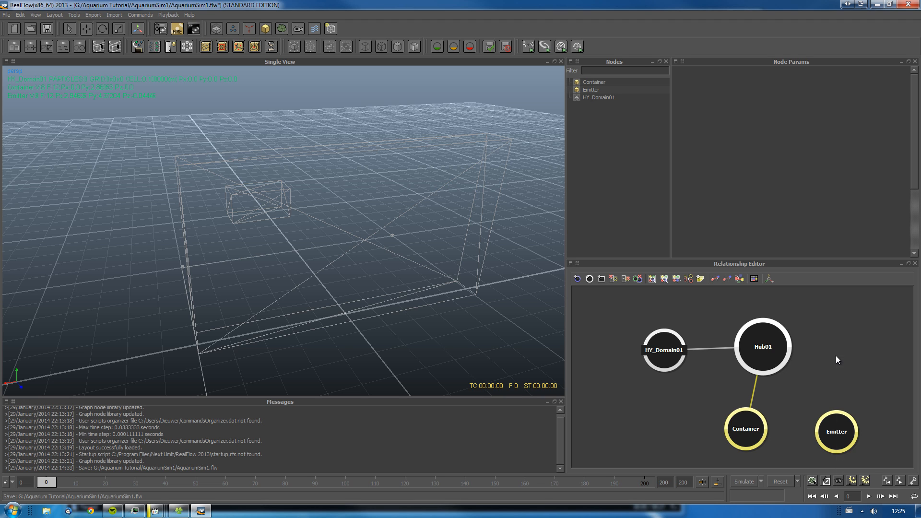
right_click(835, 359)
text(hybrid)
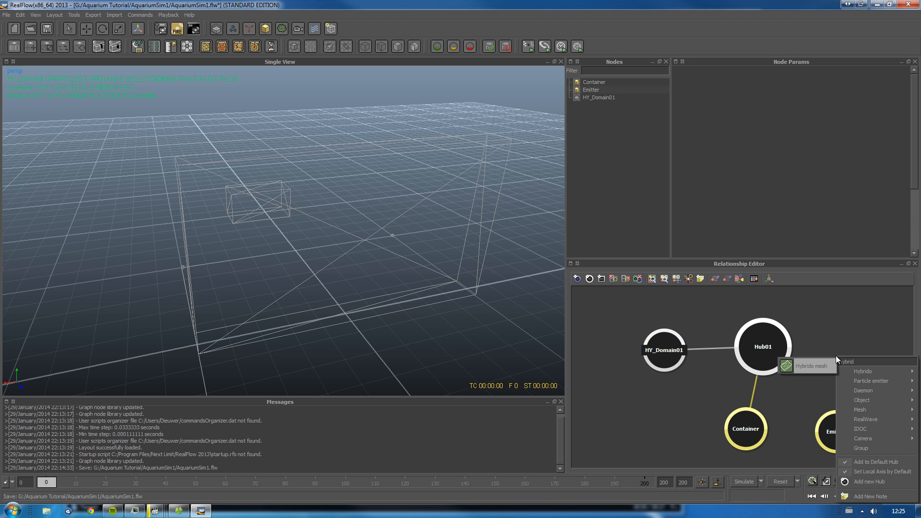
mouse_move(896, 373)
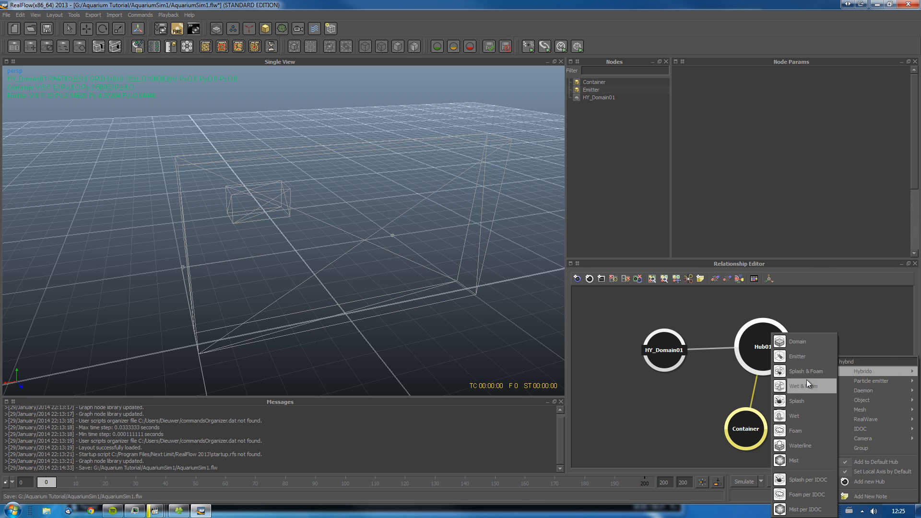
click(799, 357)
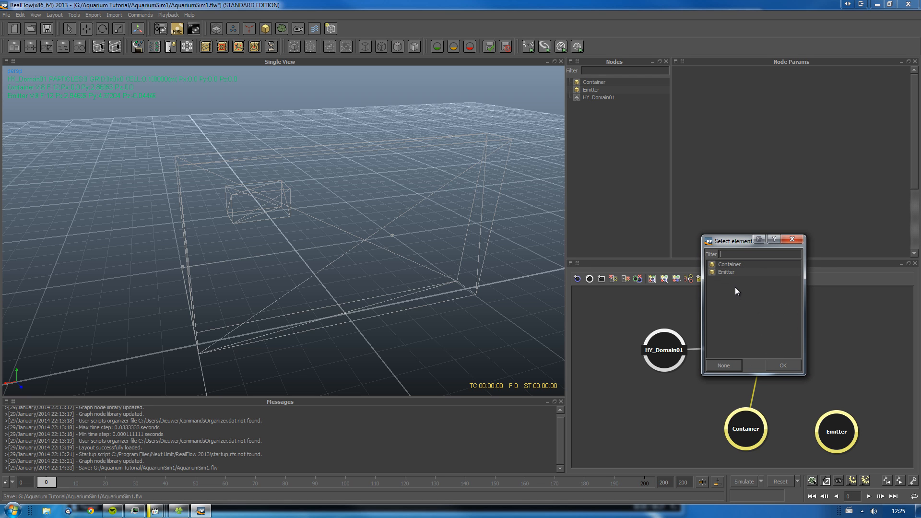
click(727, 272)
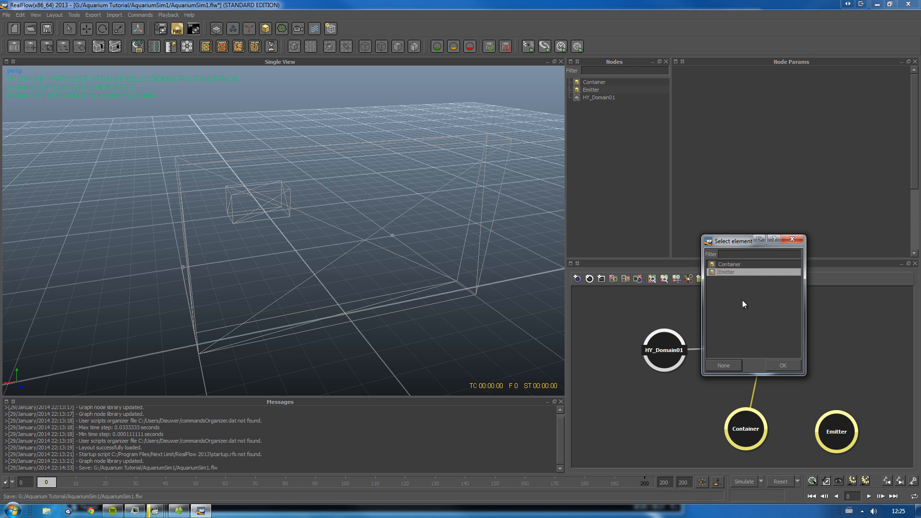
click(782, 365)
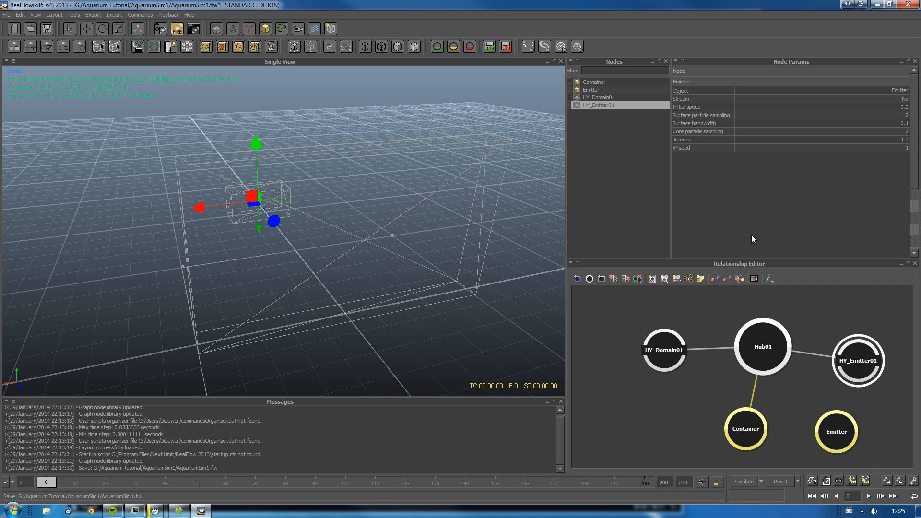
double_click(860, 99)
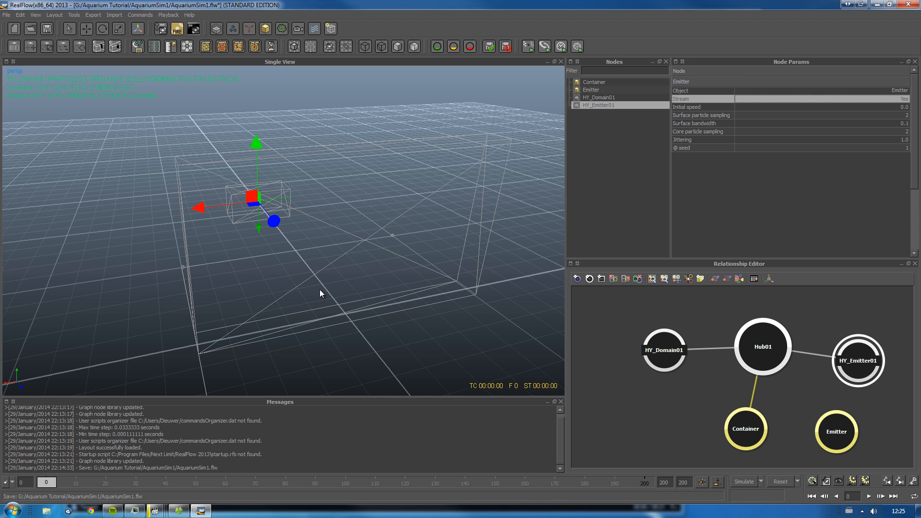
- Set the Hybrido emitter's Initial speed to 2.0
double_click(888, 107)
text(2)
key(Return)
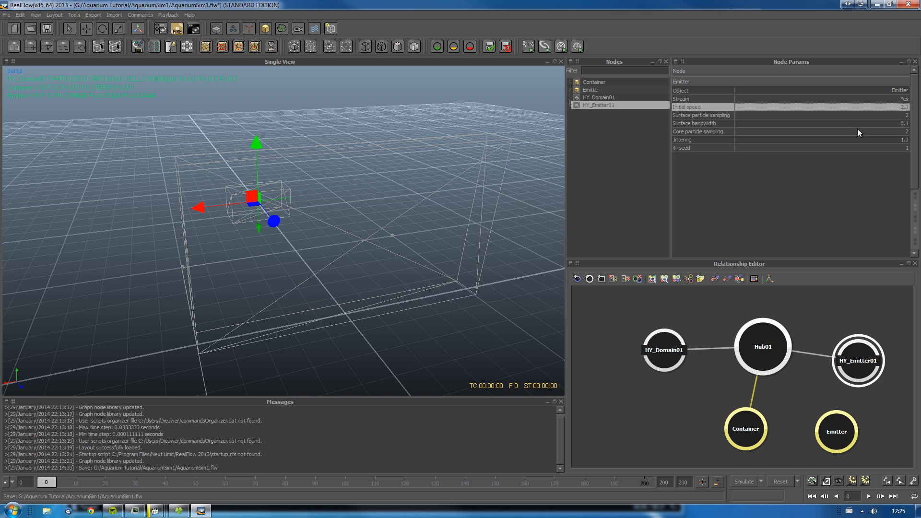
click(900, 132)
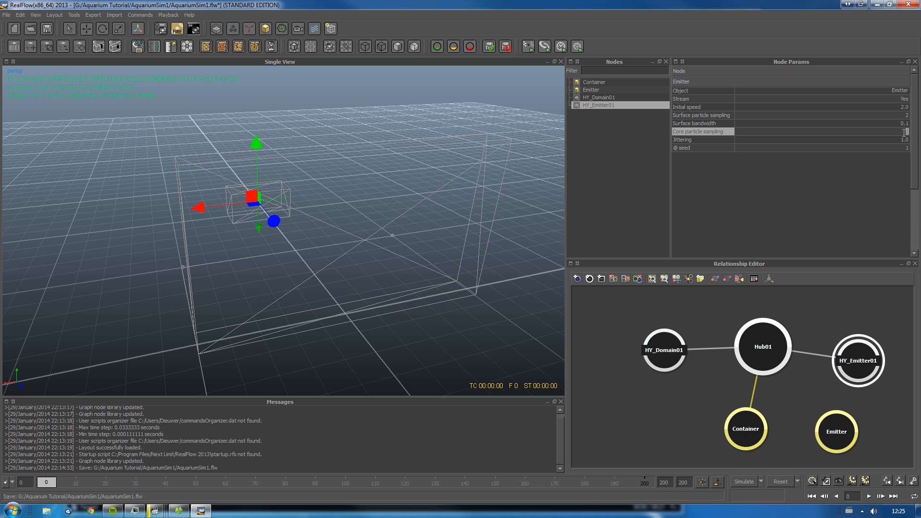
key(Return)
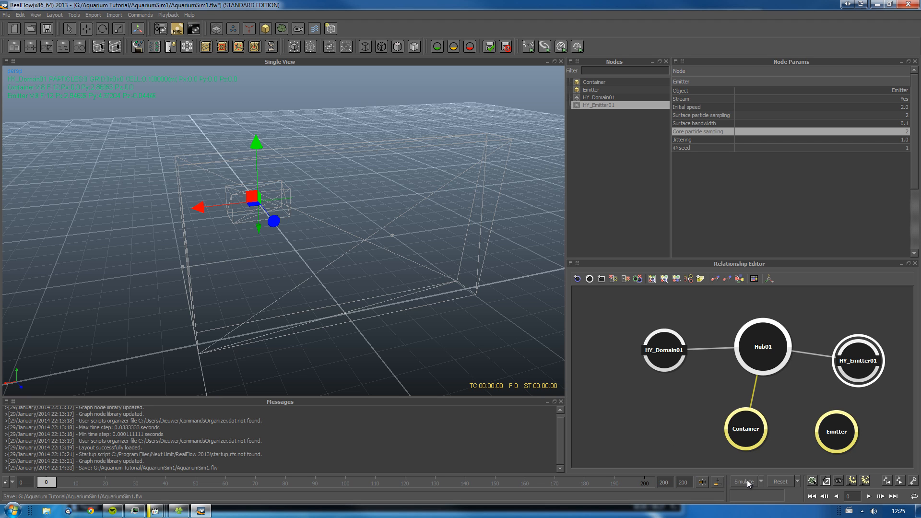
- Turn off Object dynamics for the simulation and start a test simulation
click(760, 482)
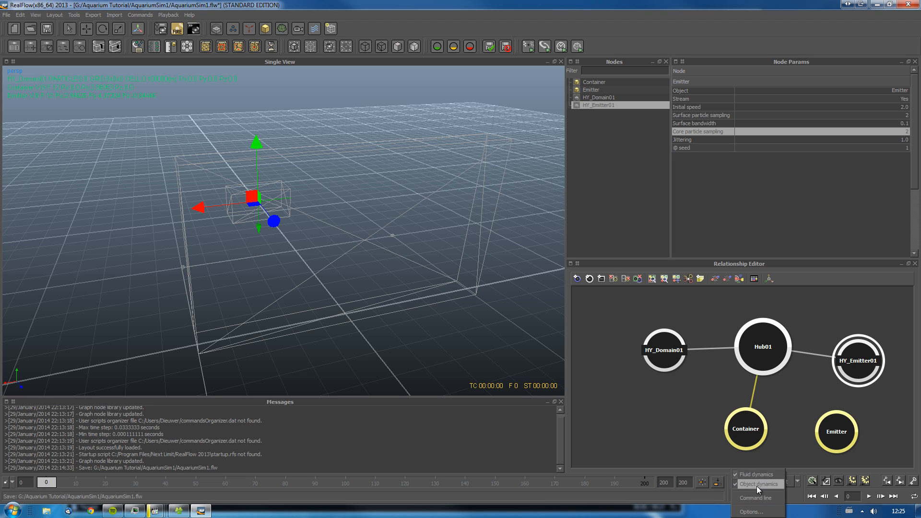
click(756, 484)
click(745, 479)
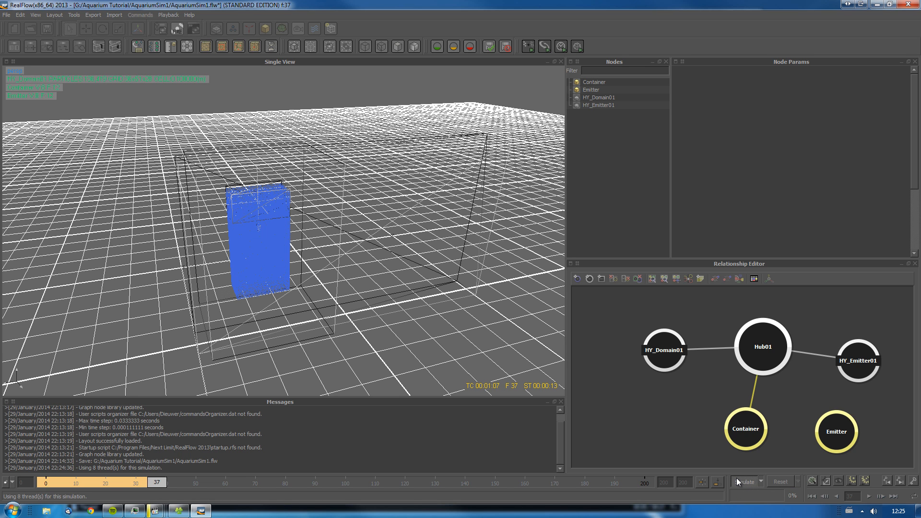
- Stop the running test simulation at about frame 42 and reset all simulation data
click(739, 481)
click(780, 482)
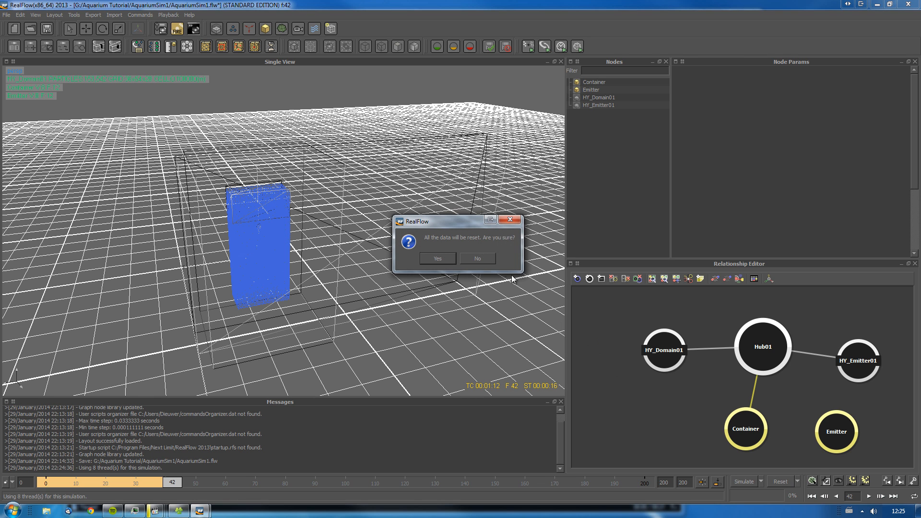
click(450, 259)
- Set the grid Cell size of HY_Domain01 to 0.2
click(745, 429)
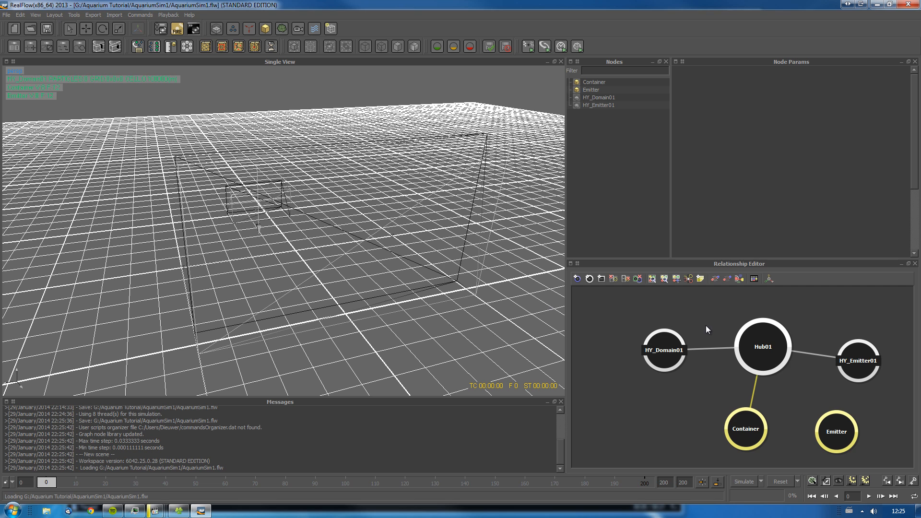
click(677, 354)
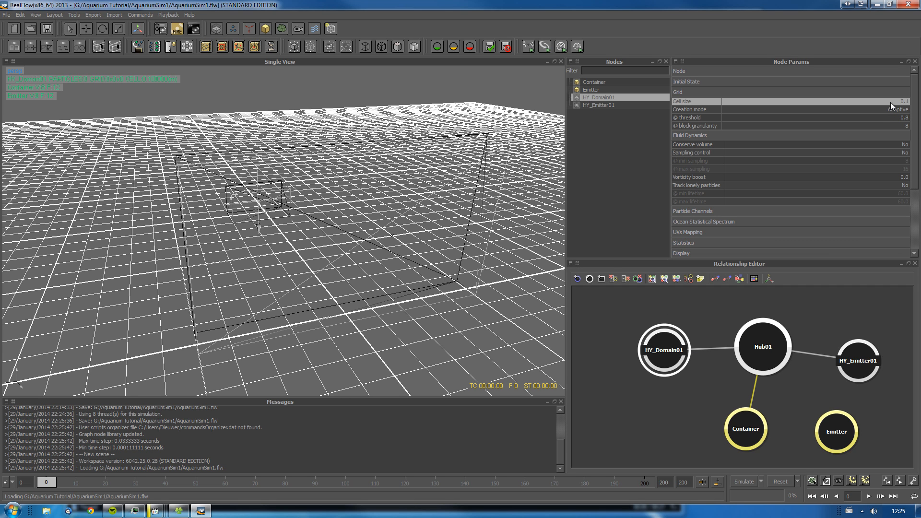
double_click(905, 101)
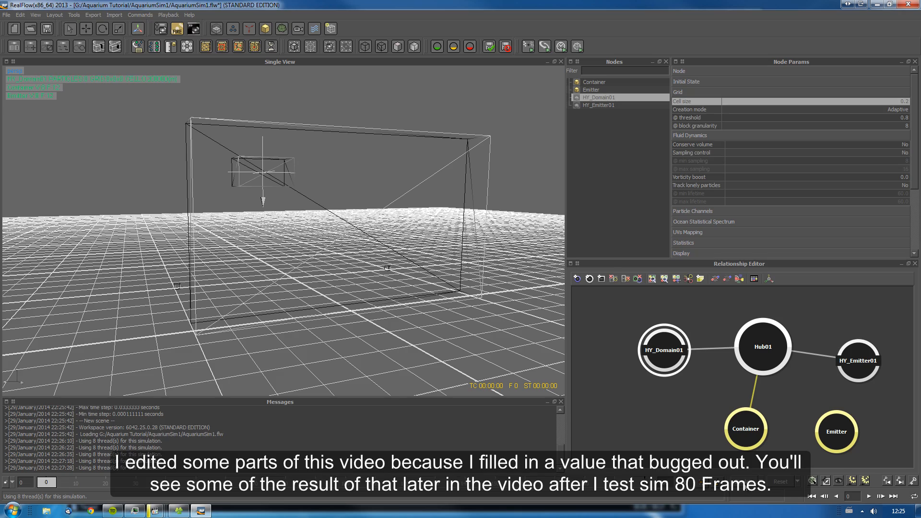
- Run a test simulation to about frame 87, examining how the fluid meets the Container's walls and floor
click(746, 478)
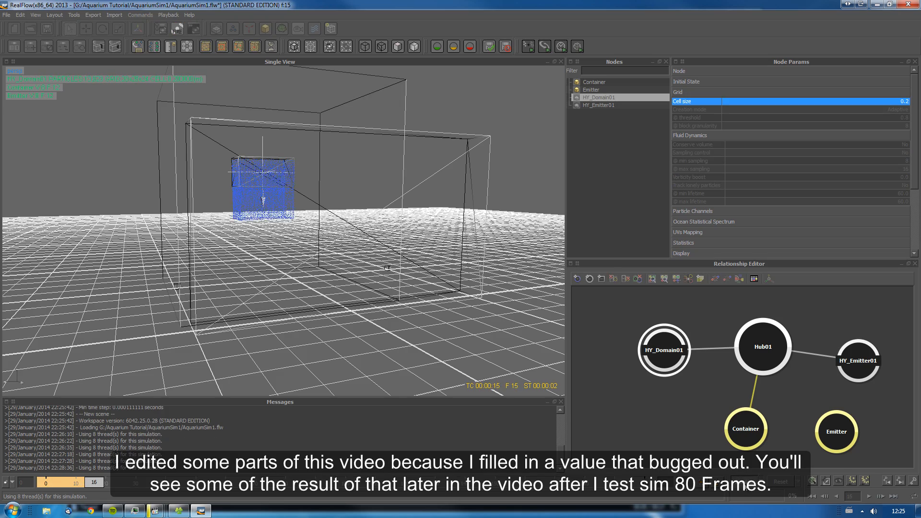
alt+drag(314, 315, 473, 308)
scroll(366, 312, up, 5)
scroll(361, 309, down, 3)
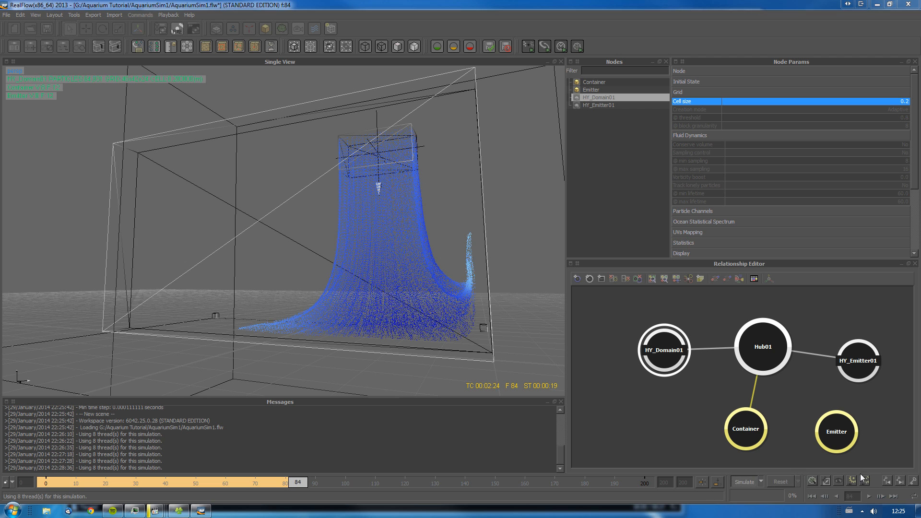
click(752, 483)
- Set the Container's volume Surface offset to -0.1
click(743, 445)
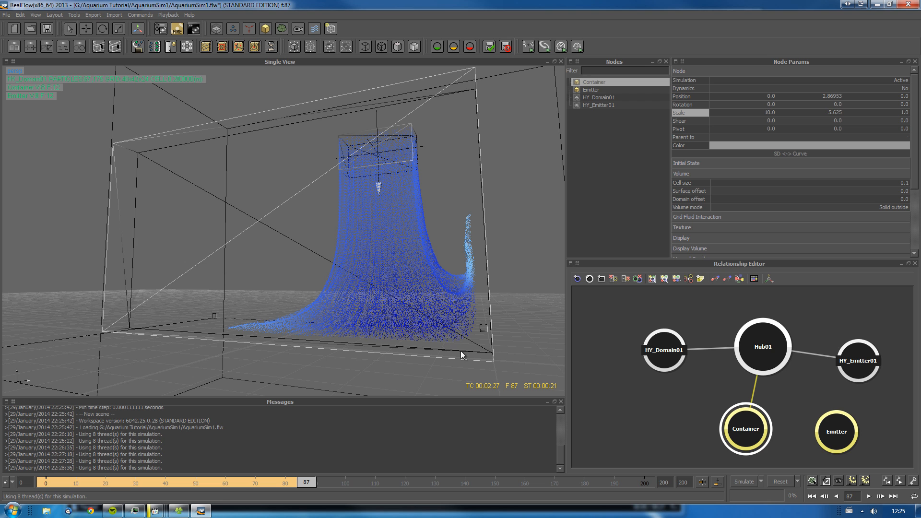
alt+drag(490, 358, 494, 350)
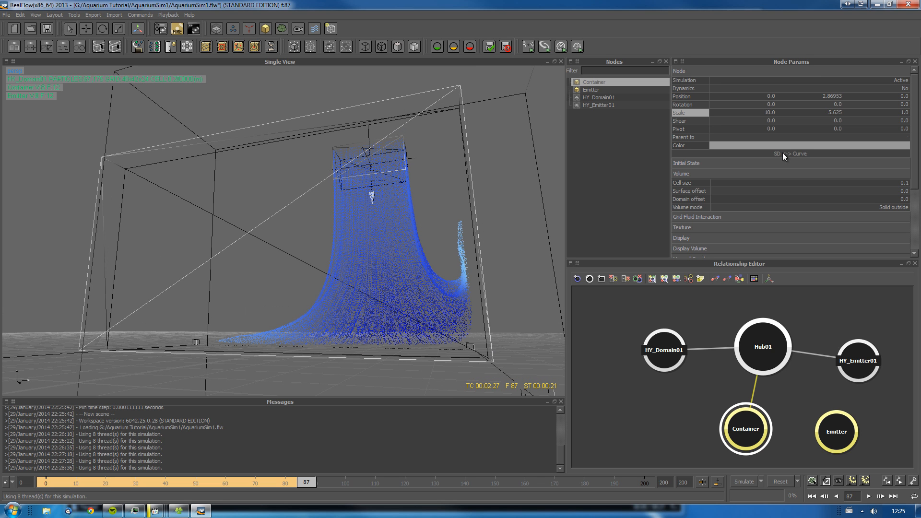
click(894, 190)
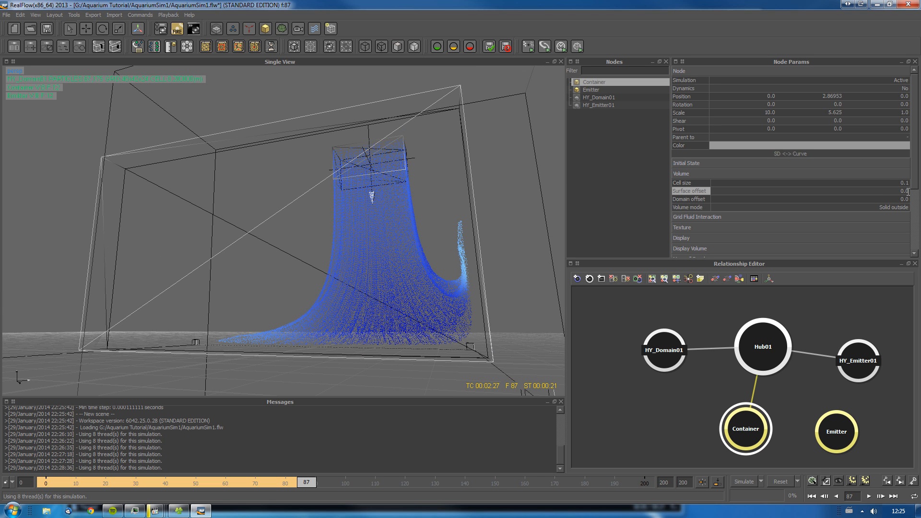
text(1)
key(Return)
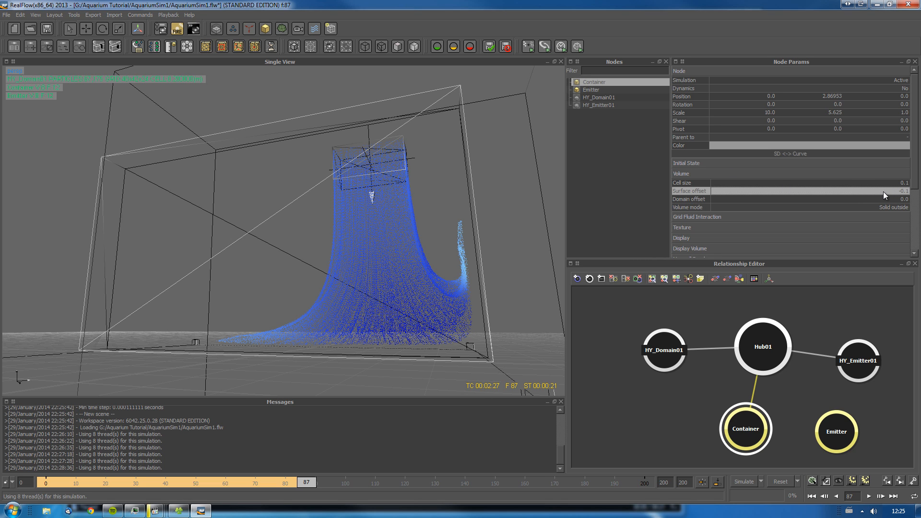
- Reset the simulation and rerun it to about frame 82, checking the fluid's contact with the Container's walls under the new offset
click(782, 481)
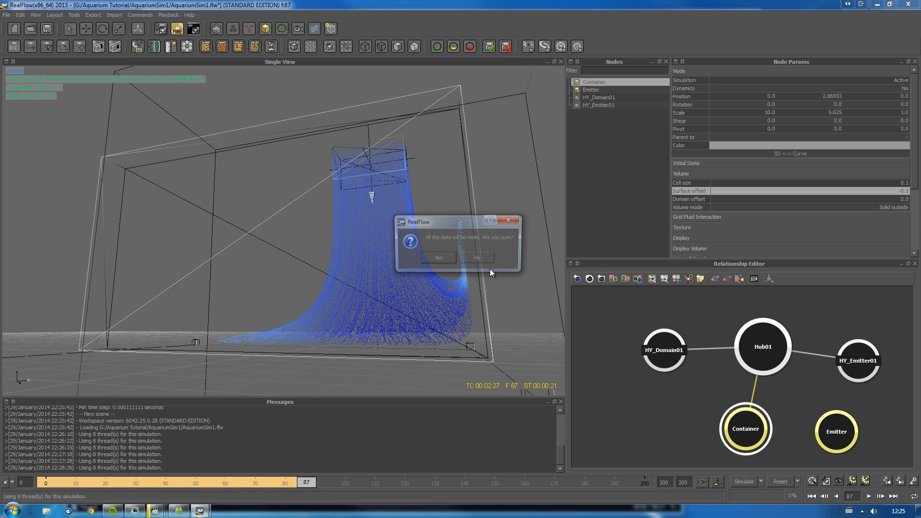
click(444, 260)
click(734, 481)
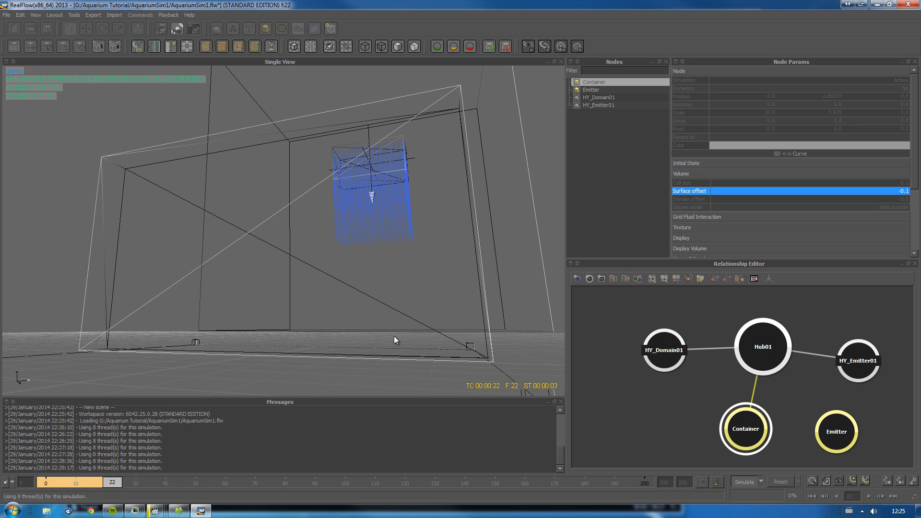
mouse_move(464, 279)
alt+mouse_down()
mouse_move(471, 306)
mouse_move(461, 280)
mouse_move(471, 270)
mouse_move(472, 283)
alt+mouse_up()
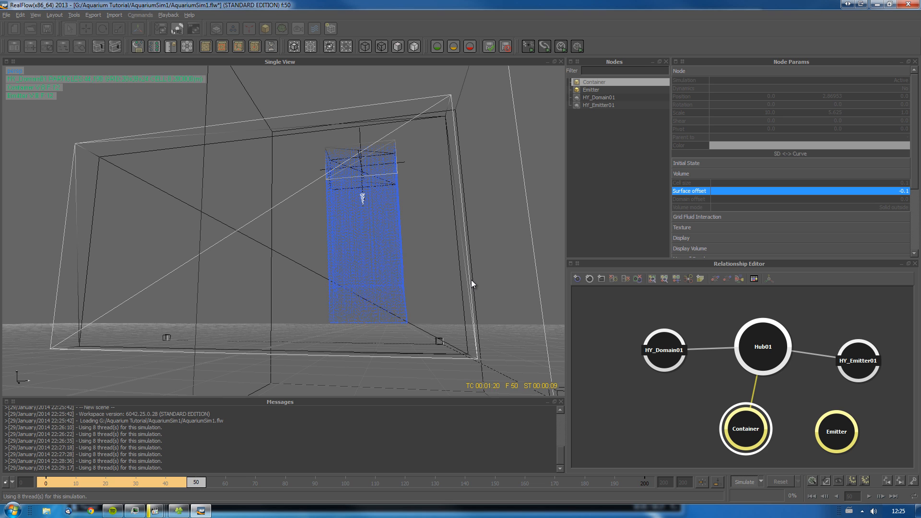
alt+drag(472, 283, 470, 271)
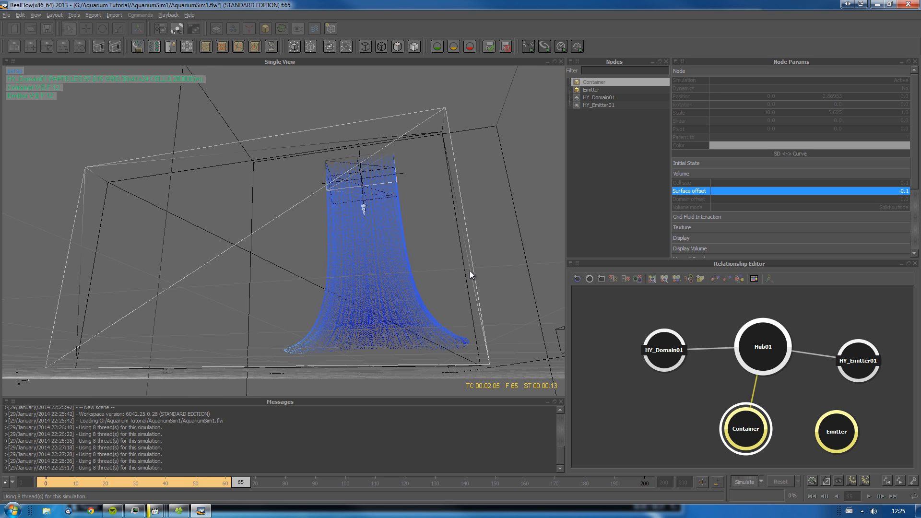
mouse_move(470, 271)
alt+mouse_down()
mouse_move(456, 294)
mouse_move(472, 278)
alt+mouse_up()
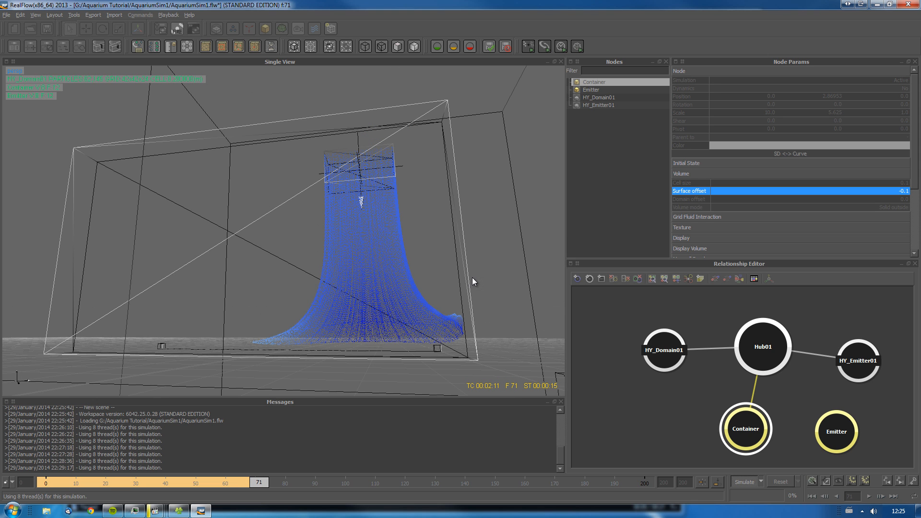
click(744, 482)
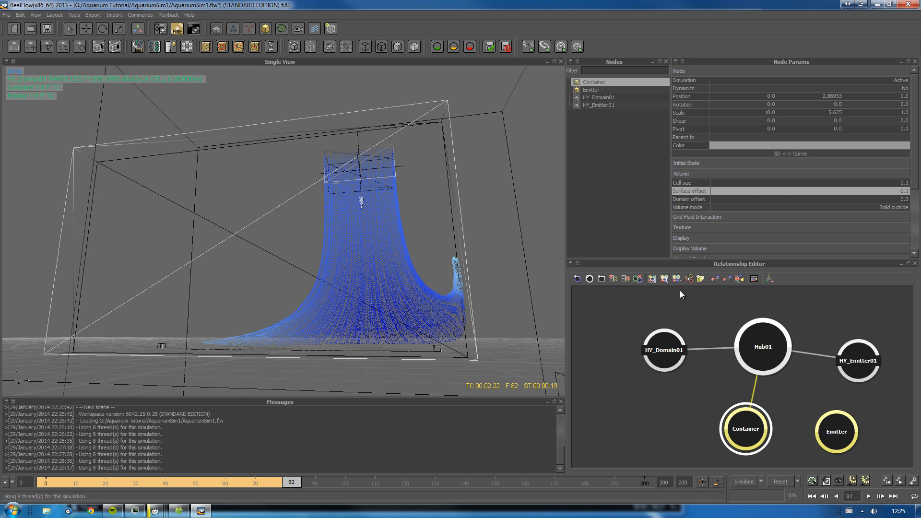
- Set the Core particle sampling of HY_Emitter01 to 1
click(655, 353)
click(867, 358)
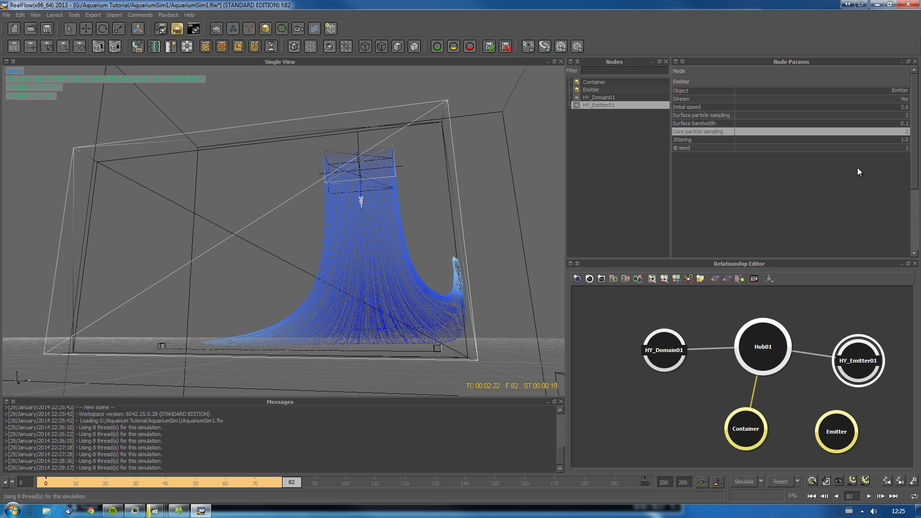
double_click(904, 131)
text(1)
key(Return)
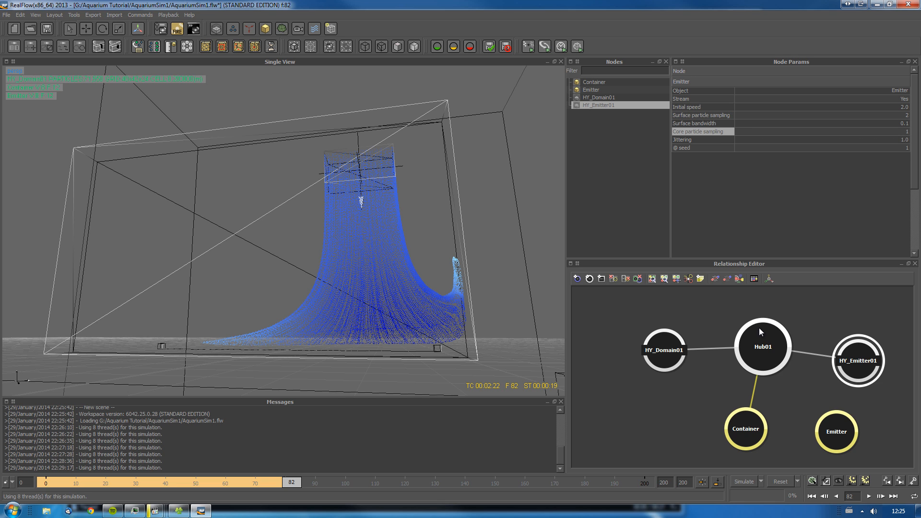
- Set the grid Cell size of HY_Domain01 to 0.1
click(820, 310)
click(664, 350)
double_click(905, 102)
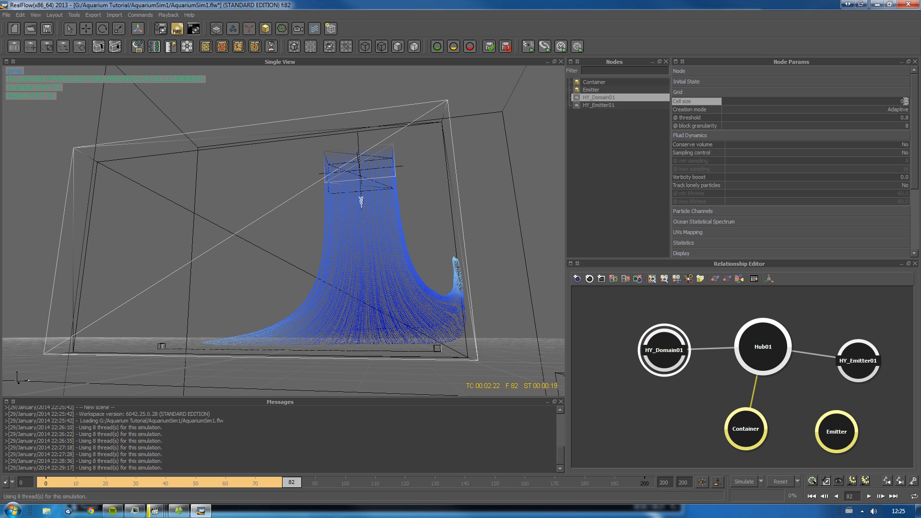
key(Return)
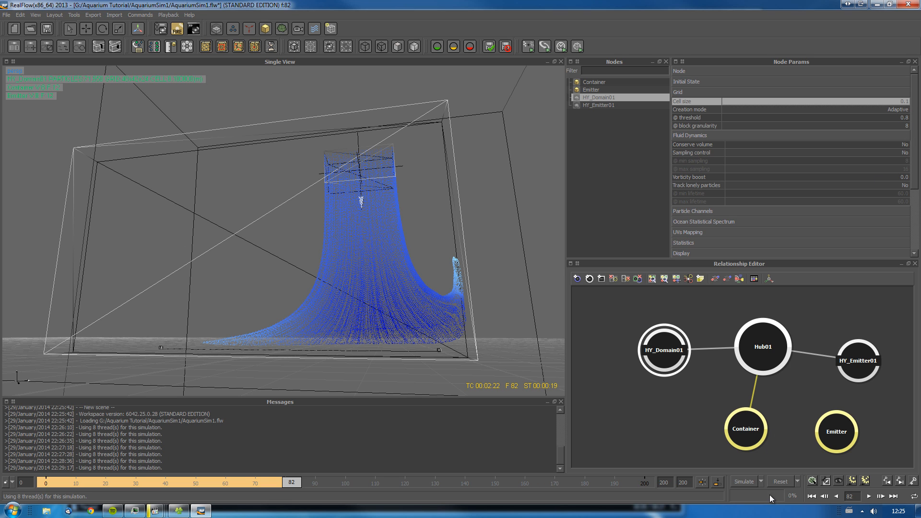
- Reset and rerun the simulation to about frame 81, inspecting the finer fluid around the Container's floor and side walls
click(780, 481)
click(451, 259)
click(736, 479)
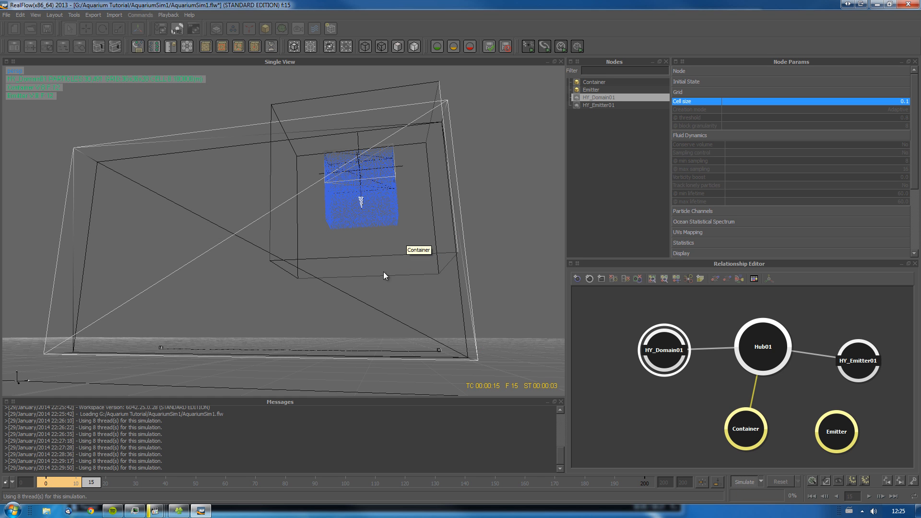
mouse_move(384, 272)
alt+mouse_down()
mouse_move(372, 277)
mouse_move(380, 286)
mouse_move(338, 283)
mouse_move(324, 273)
mouse_move(338, 287)
mouse_move(383, 274)
alt+mouse_up()
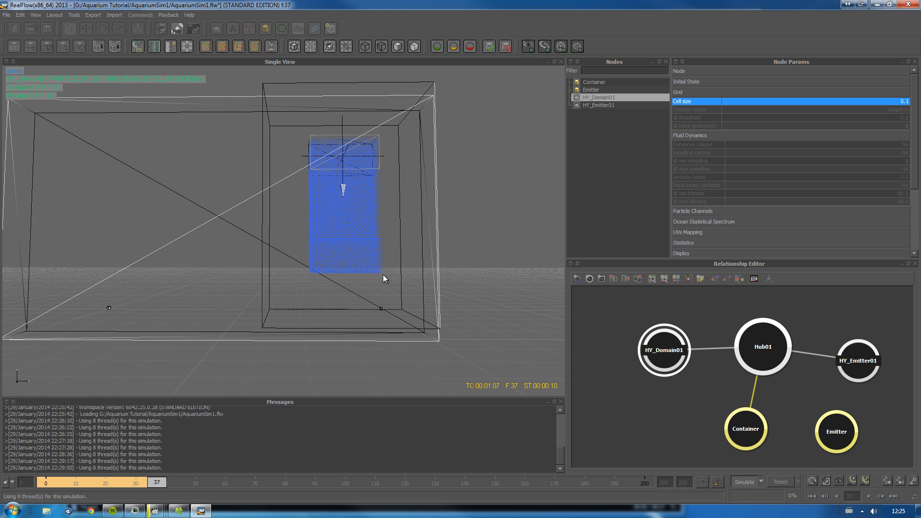
alt+drag(392, 295, 389, 291)
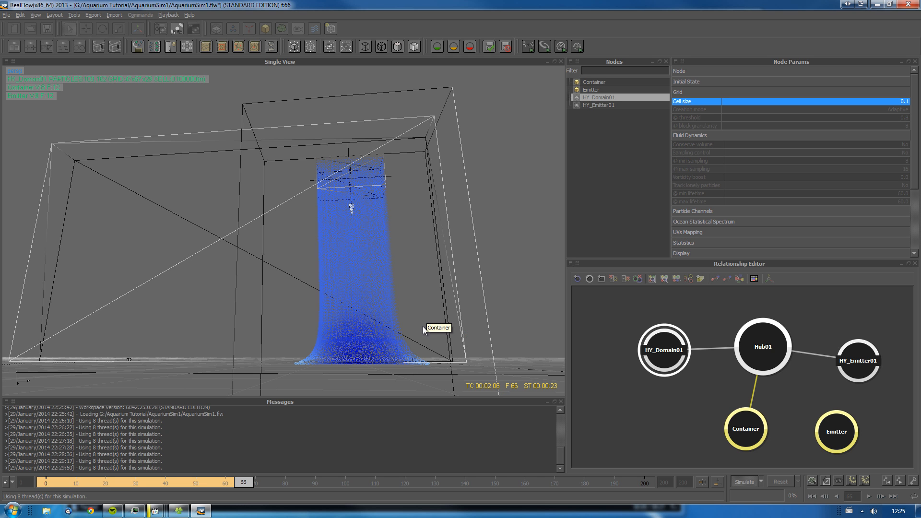
alt+drag(422, 326, 466, 324)
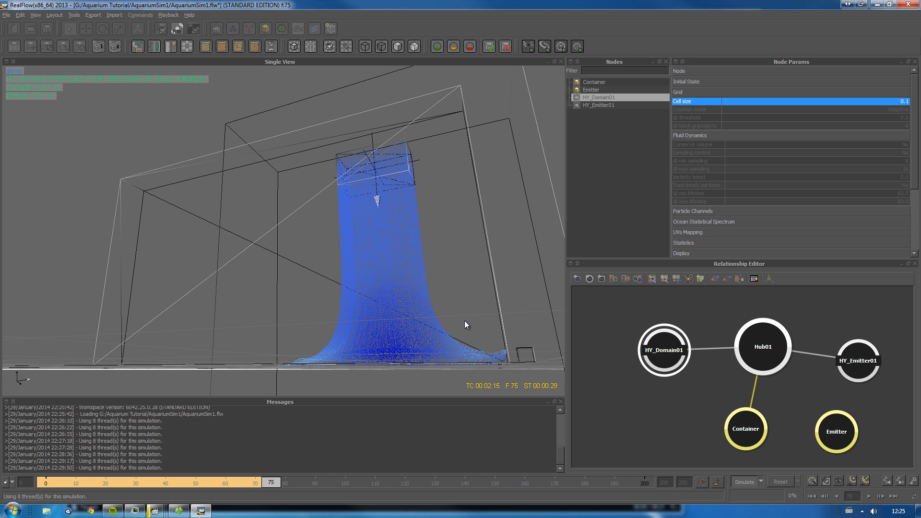
alt+drag(464, 321, 444, 349)
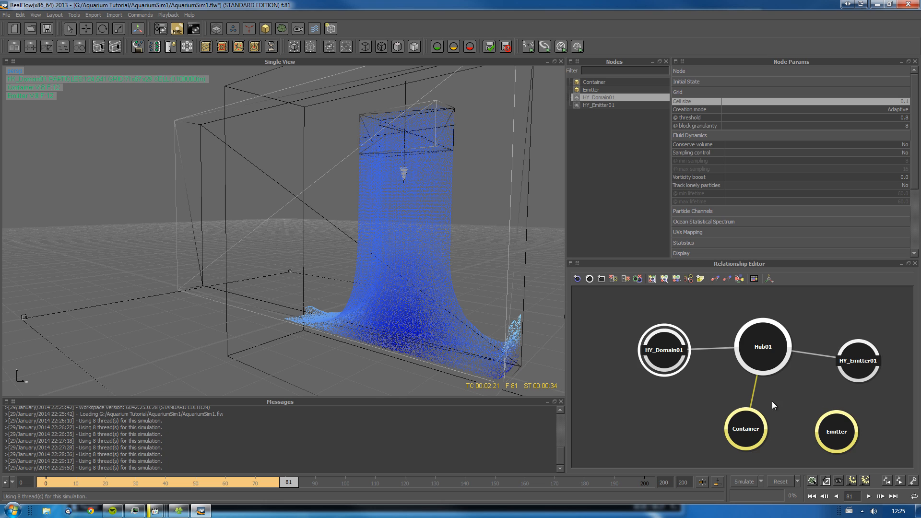
- Rearrange the Container, HY_Domain01, HY_Emitter01 and Emitter nodes around Hub01 in the relationship graph
click(712, 433)
drag(748, 434, 757, 437)
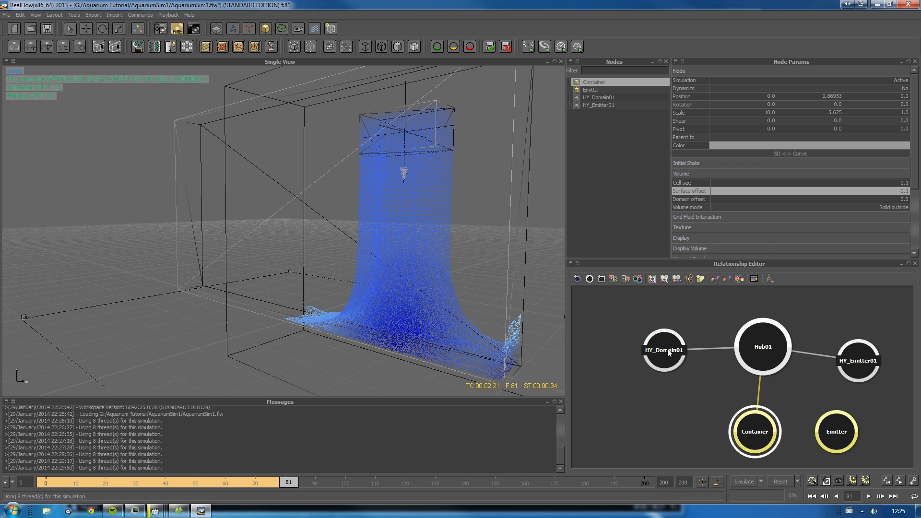
drag(667, 349, 658, 337)
drag(851, 362, 849, 349)
drag(835, 430, 836, 428)
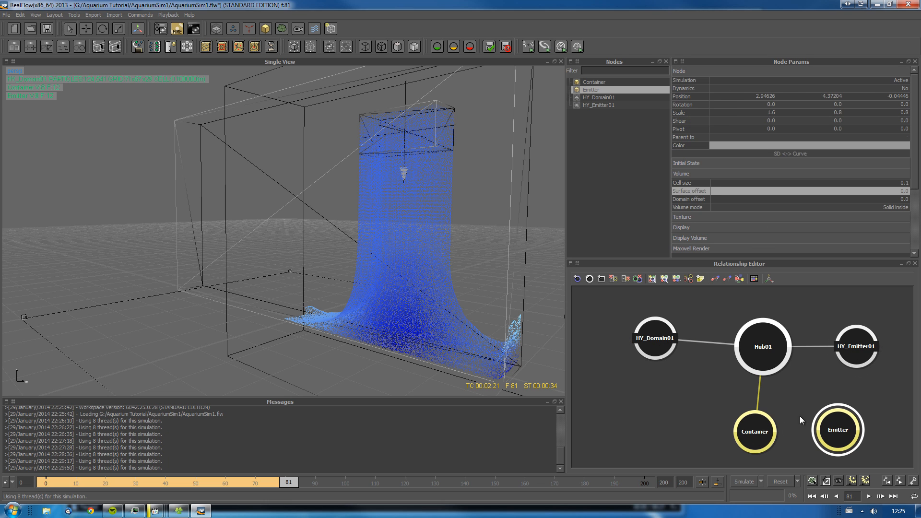
- Add a Gravity daemon connected to Hub01 and space the gravity and Emitter nodes out on either side of the Container node
click(800, 416)
right_click(671, 414)
text(gr)
key(Return)
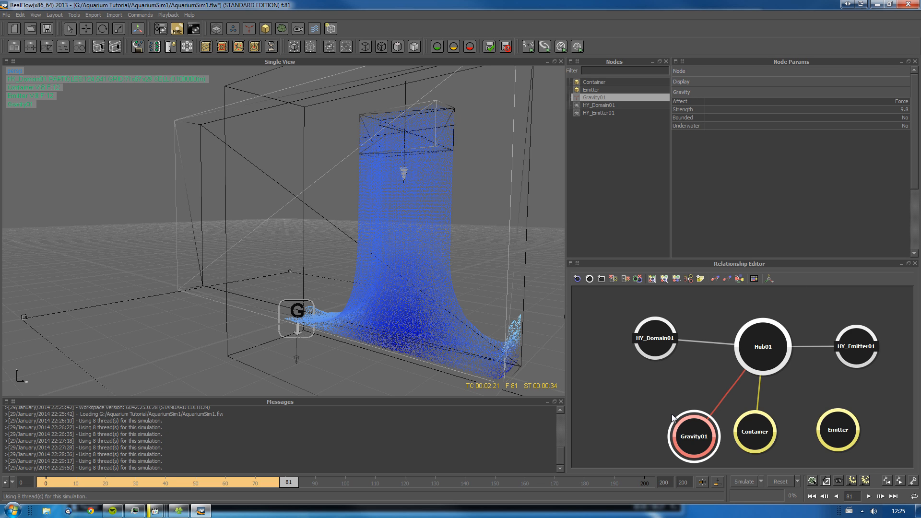
drag(681, 441, 643, 424)
click(833, 442)
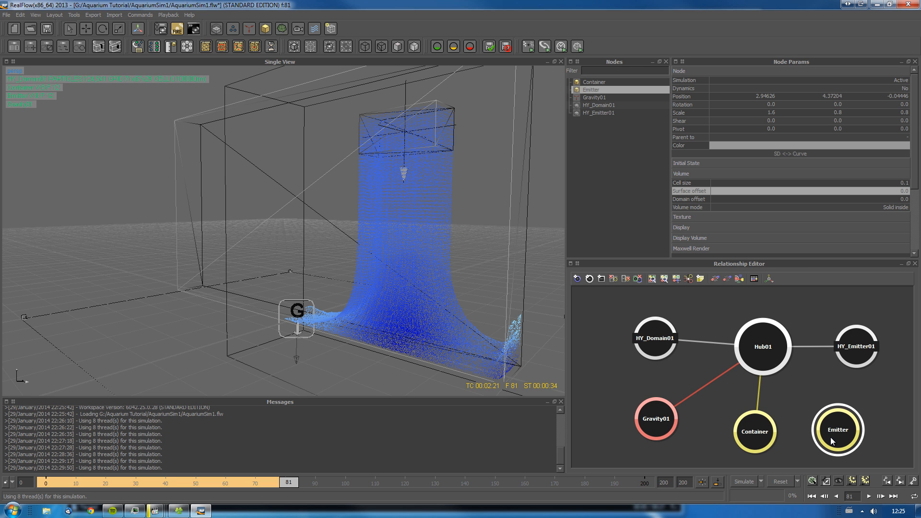
drag(833, 441, 844, 444)
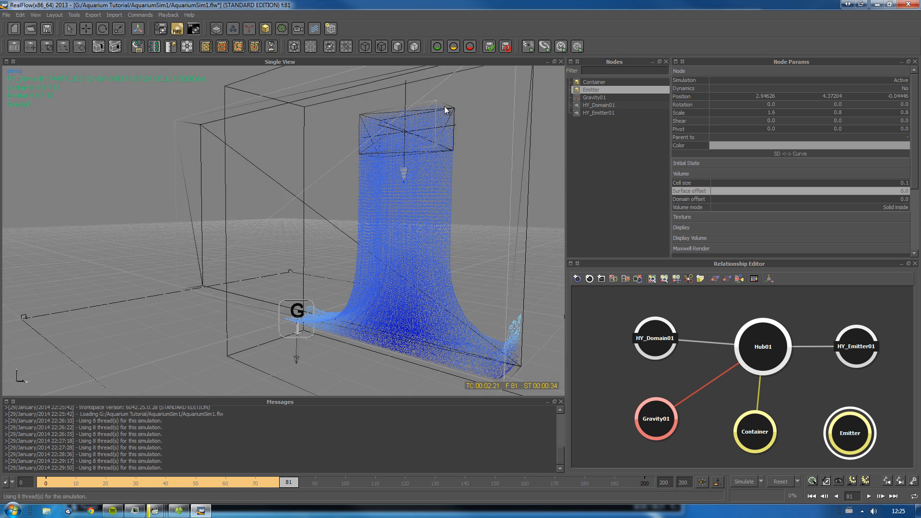
- Rotate the Emitter cube about 55 degrees around its Z axis so it aims diagonally down at the Container's side wall
click(446, 102)
click(446, 102)
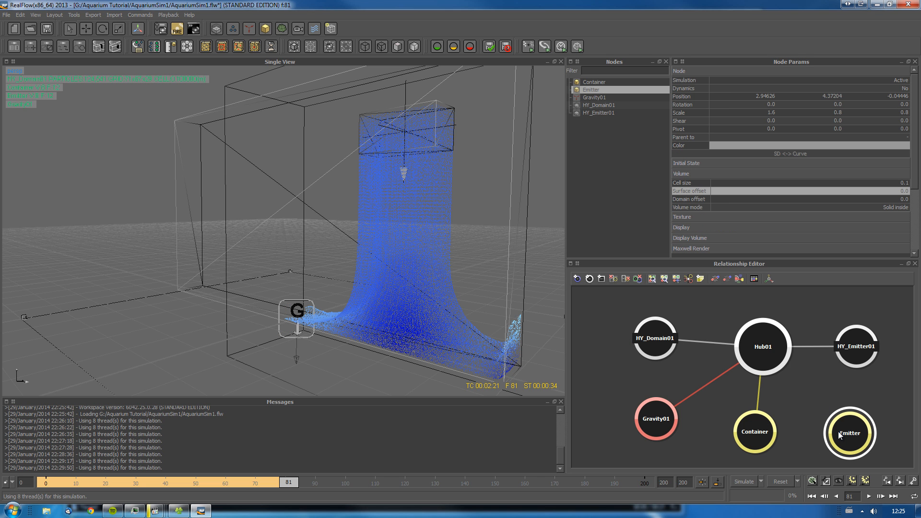
key(c)
drag(467, 146, 470, 70)
alt+drag(458, 103, 510, 114)
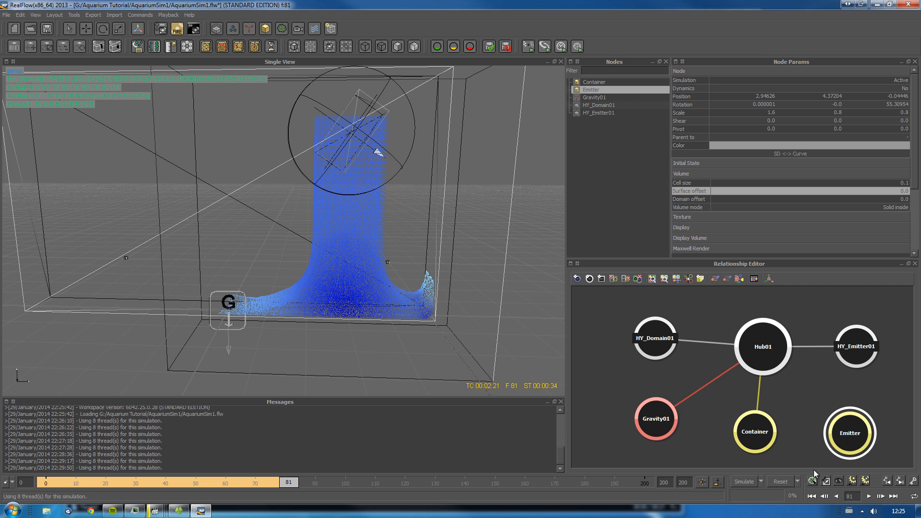
- Reset and simulate to about frame 16 to check the tilted stream, and reset the simulation data again
click(780, 483)
key(Return)
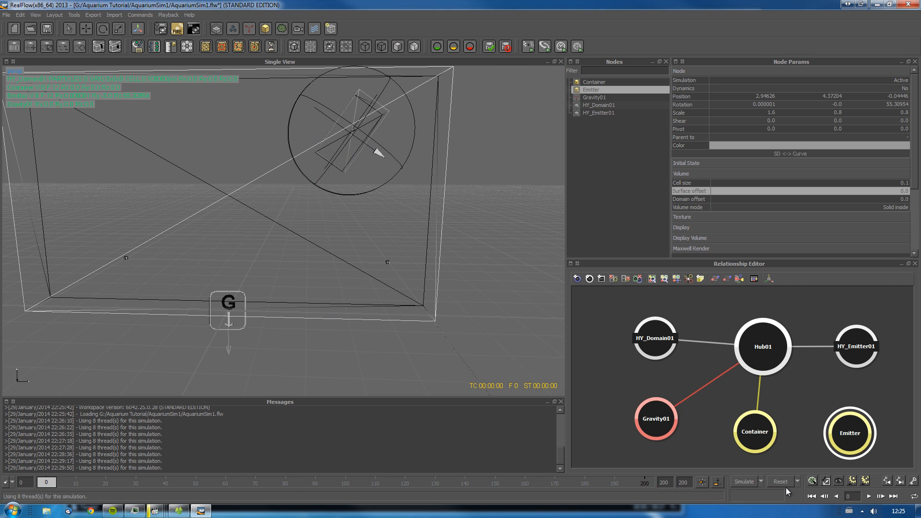
click(750, 482)
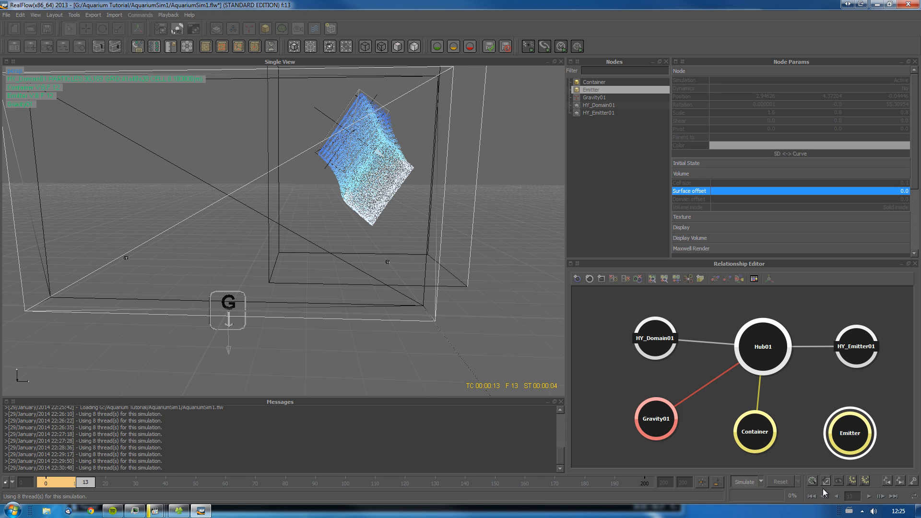
click(749, 479)
click(780, 482)
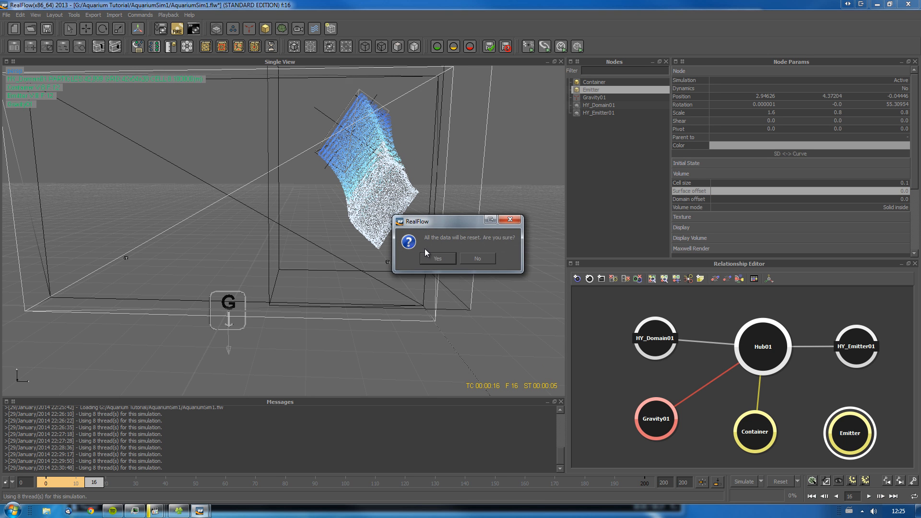
click(425, 249)
- Set the Initial speed of HY_Emitter01 to 5.0
click(790, 421)
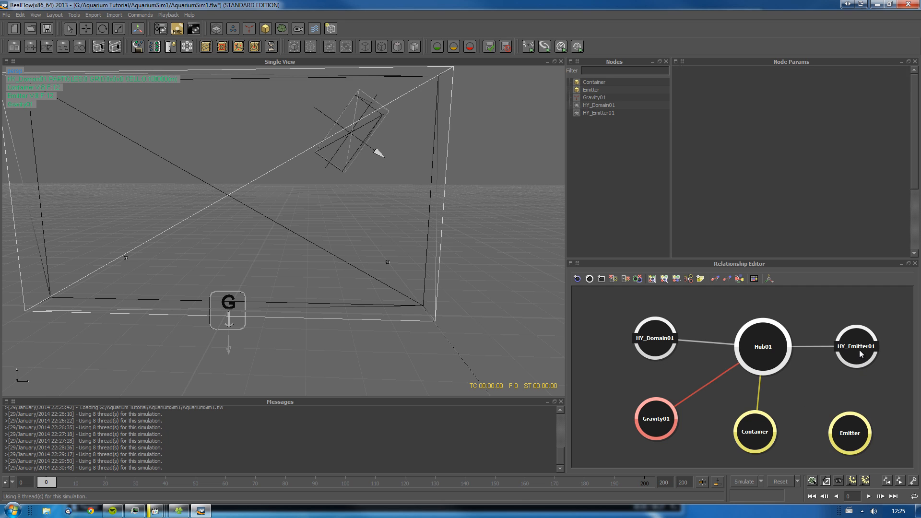
click(861, 350)
double_click(900, 115)
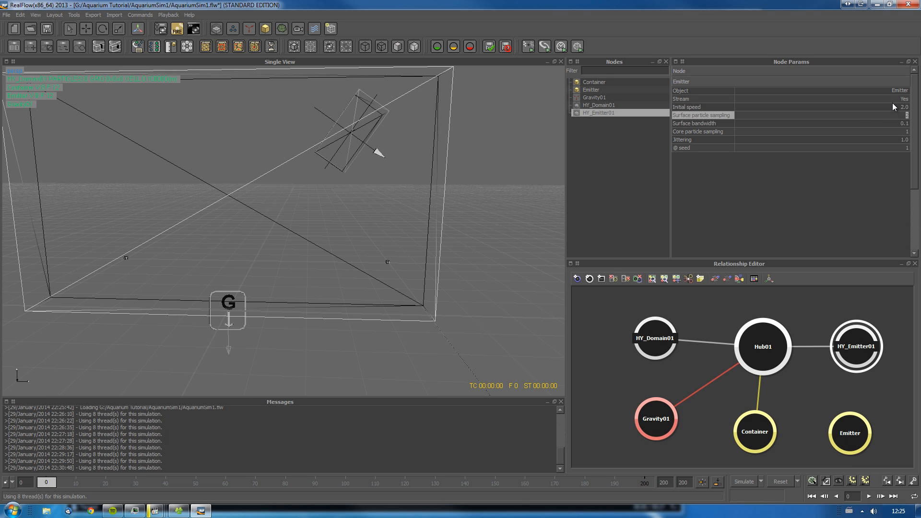
double_click(897, 107)
text(5)
key(Return)
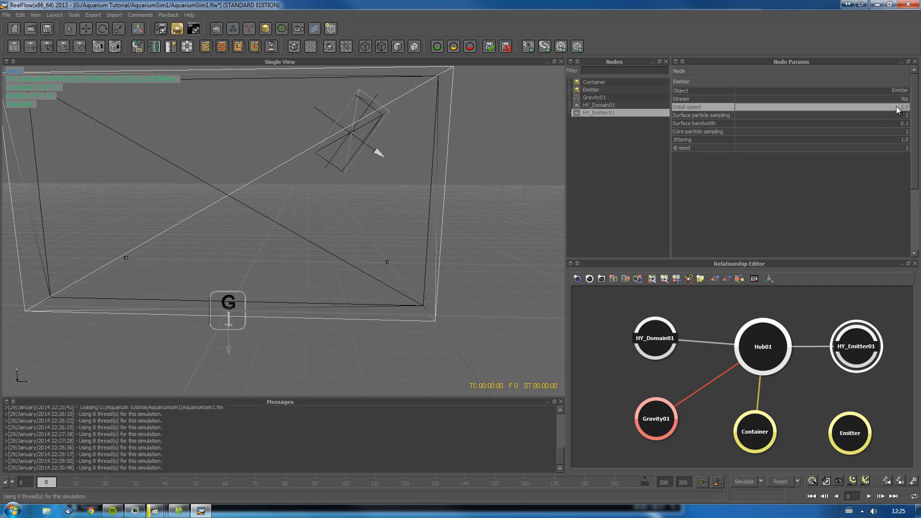
- Simulate to about frame 19 to check the faster stream against the Container wall, and reset the data
click(781, 483)
click(445, 250)
click(741, 482)
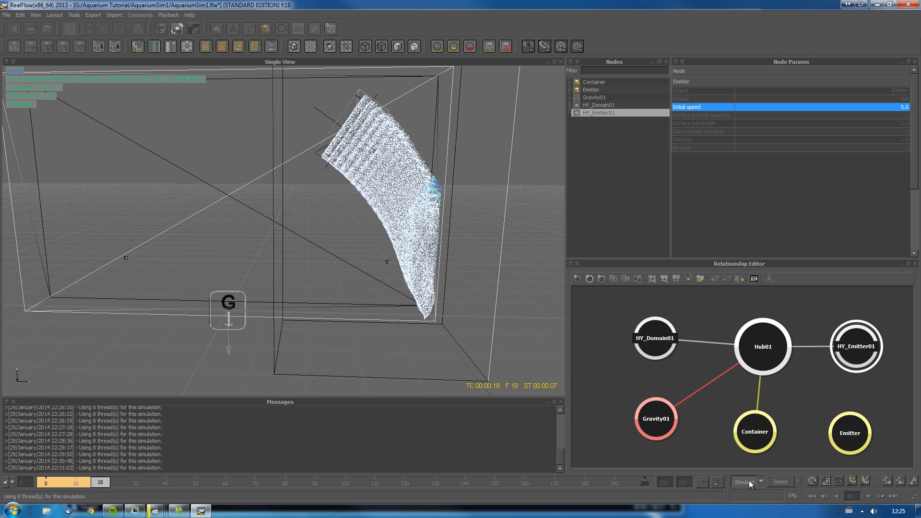
click(783, 481)
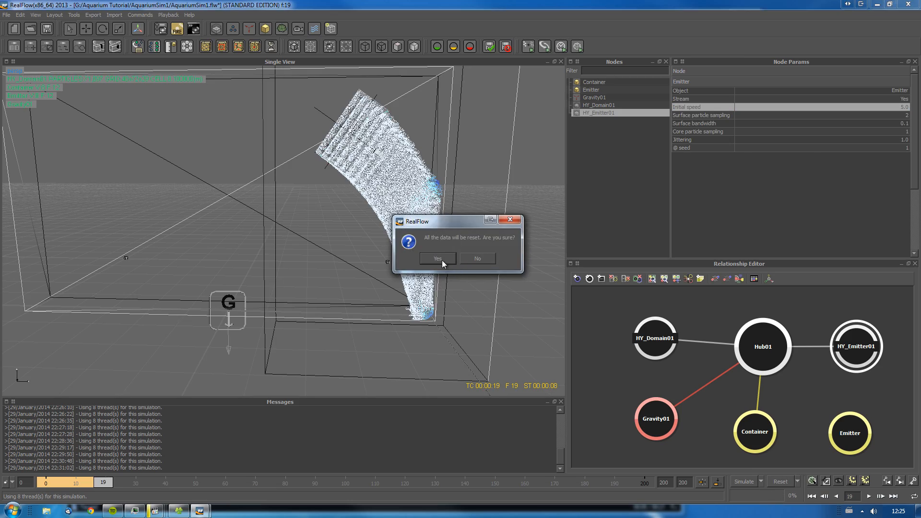
click(441, 260)
- Add a Noise Field daemon connected to Hub01 and place its node between the hub and the Emitter node
alt+drag(462, 233, 382, 237)
alt+right_drag(381, 237, 352, 235)
alt+drag(352, 235, 335, 204)
alt+right_drag(334, 205, 368, 220)
alt+middle_drag(368, 220, 318, 295)
alt+drag(317, 295, 351, 110)
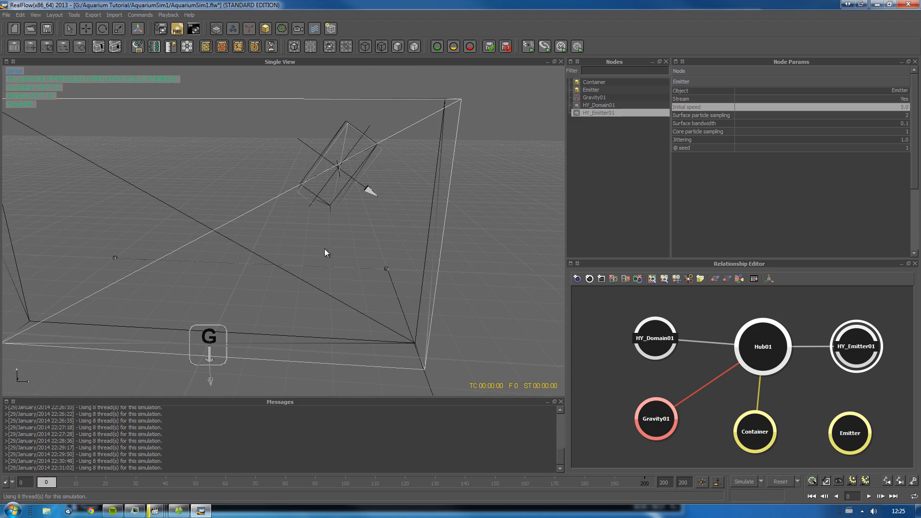
click(808, 428)
right_click(808, 428)
text(noi)
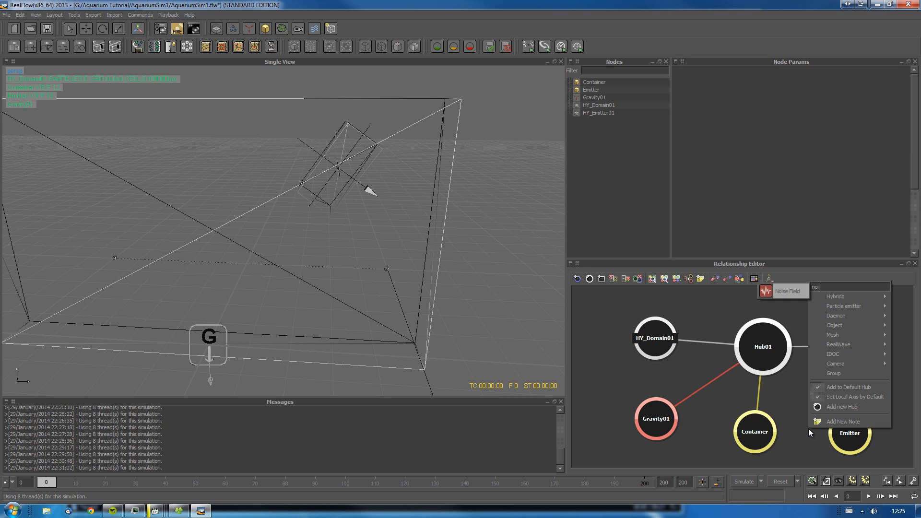
key(BackSpace)
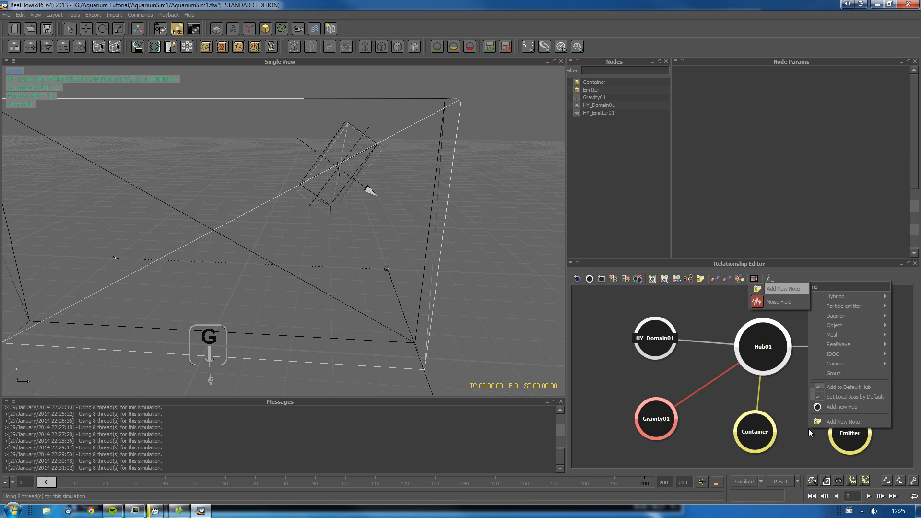
click(778, 302)
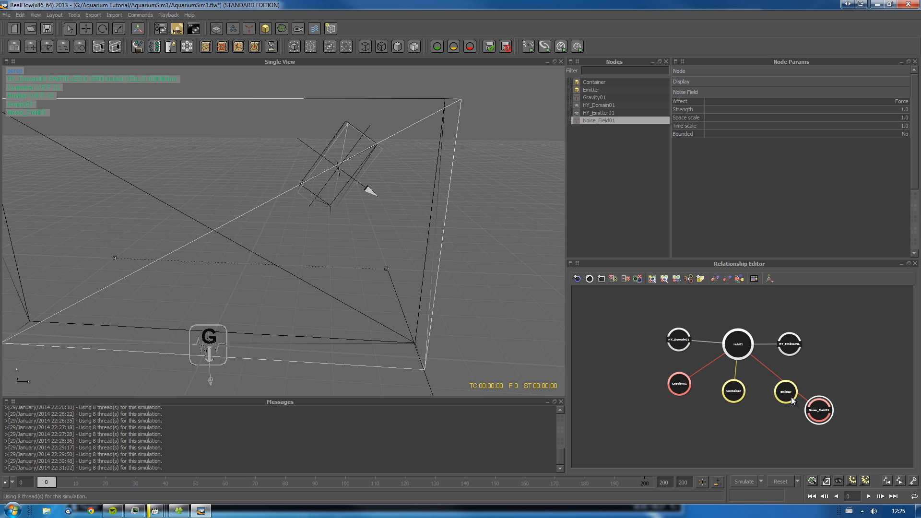
drag(815, 413, 763, 381)
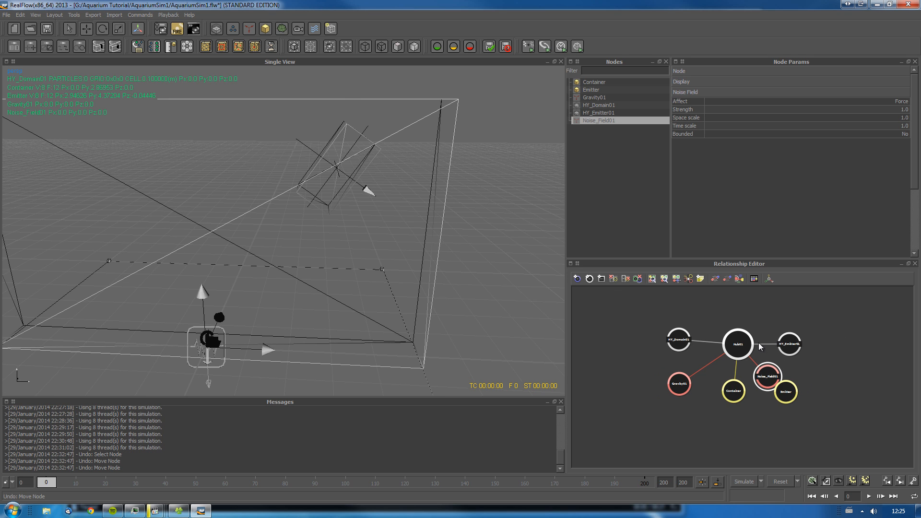
drag(770, 376, 770, 376)
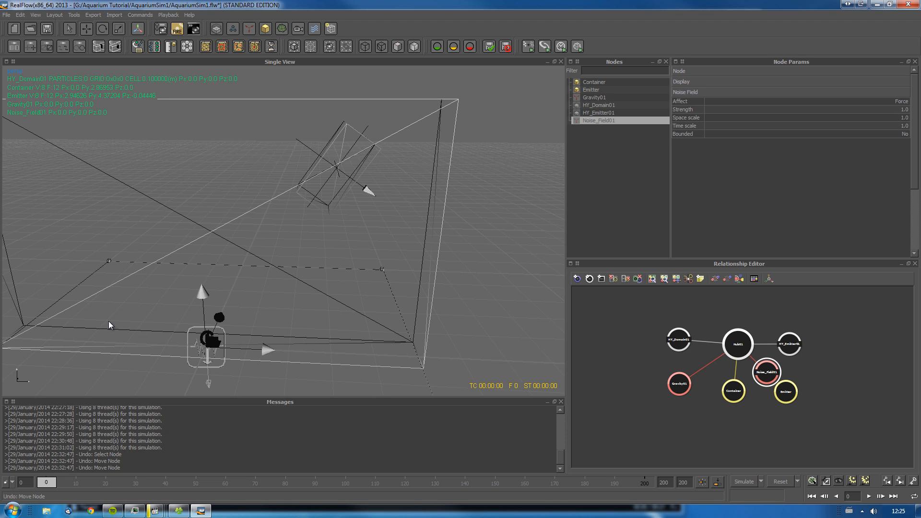
- Raise the noise field from the Container floor to about Y 3.7, offset about 1.27 in X, and set Bounded to Yes
drag(266, 352, 331, 346)
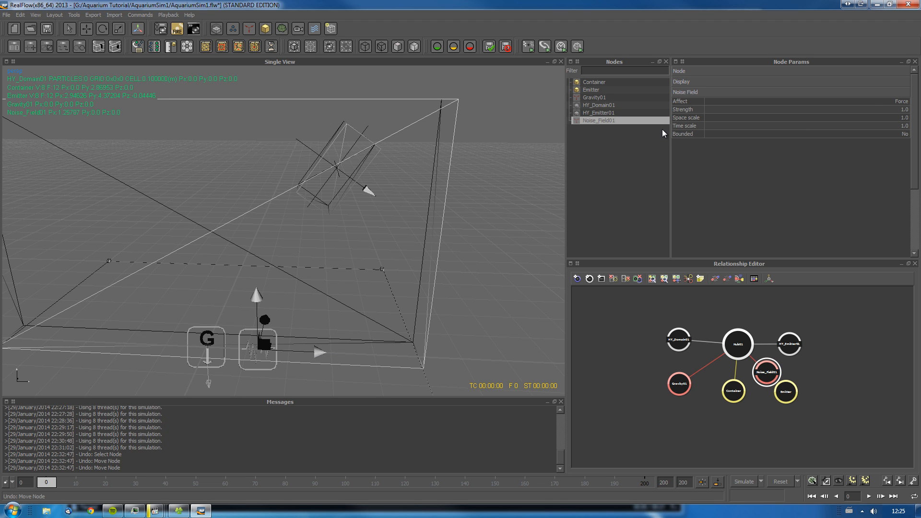
drag(257, 295, 248, 128)
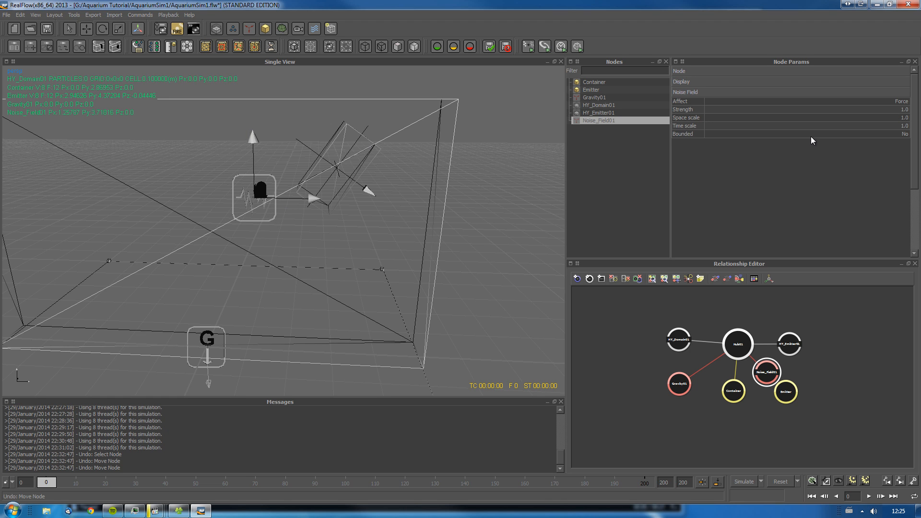
click(834, 134)
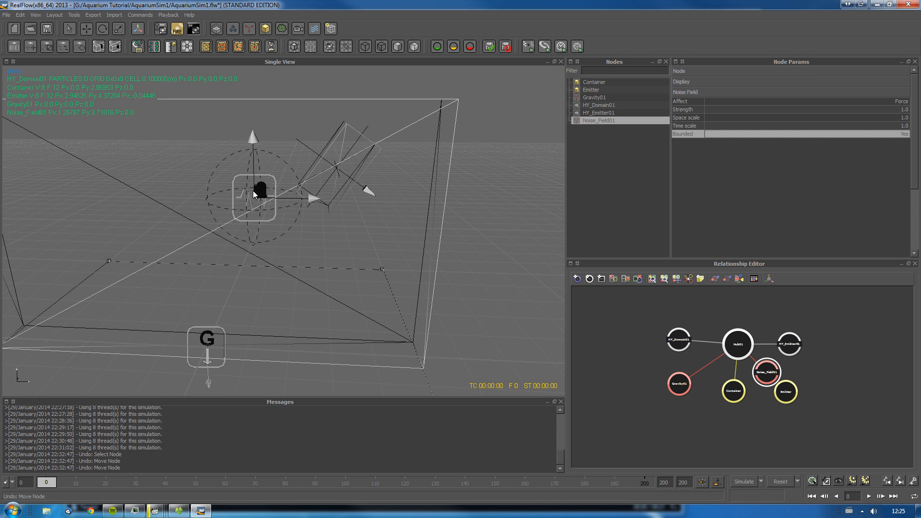
- Center the bounded noise sphere on the Emitter cube at about X 2.94, Y 4.43
drag(253, 155, 249, 126)
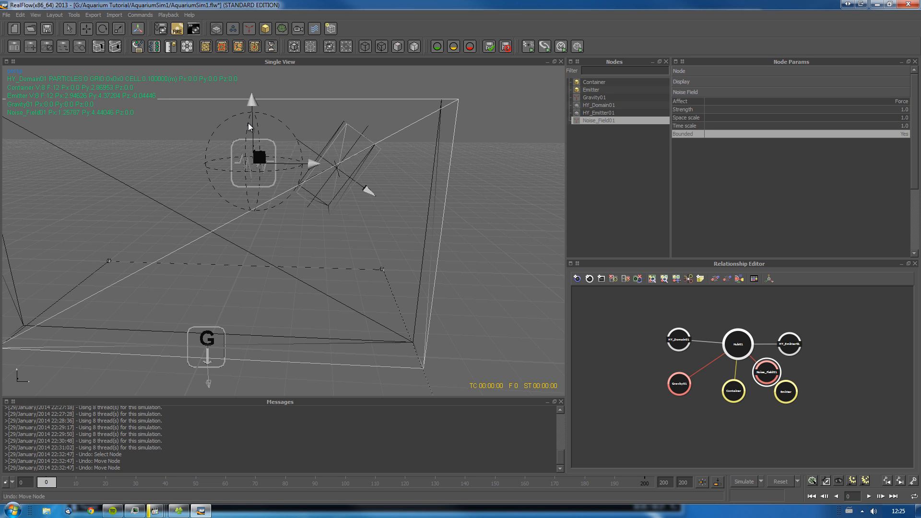
drag(275, 162, 359, 165)
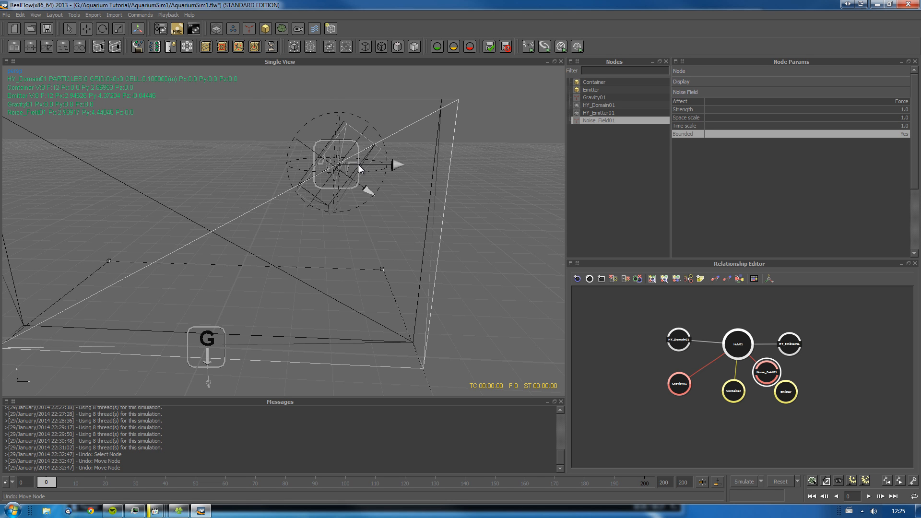
drag(337, 131, 338, 143)
alt+drag(373, 176, 275, 198)
drag(209, 151, 208, 142)
alt+drag(183, 174, 214, 199)
click(209, 197)
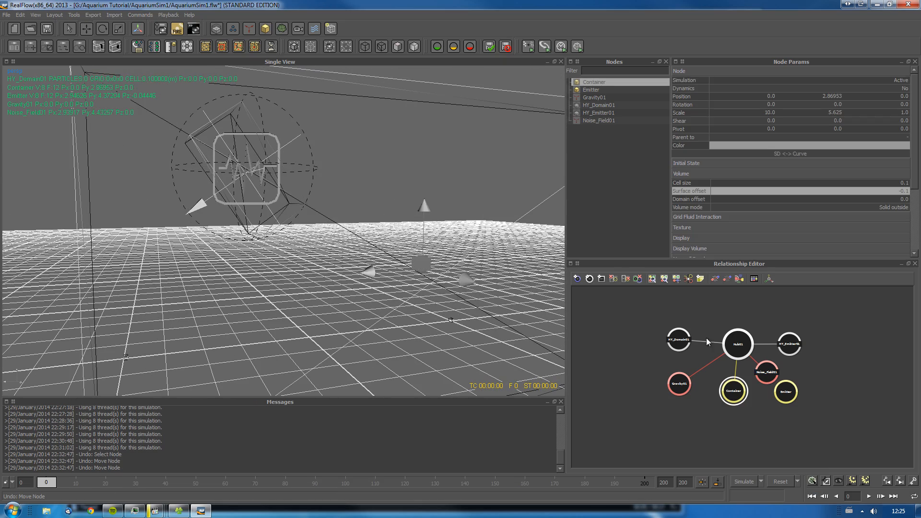
- Set the noise field to affect Velocity with a Strength of 50
click(766, 372)
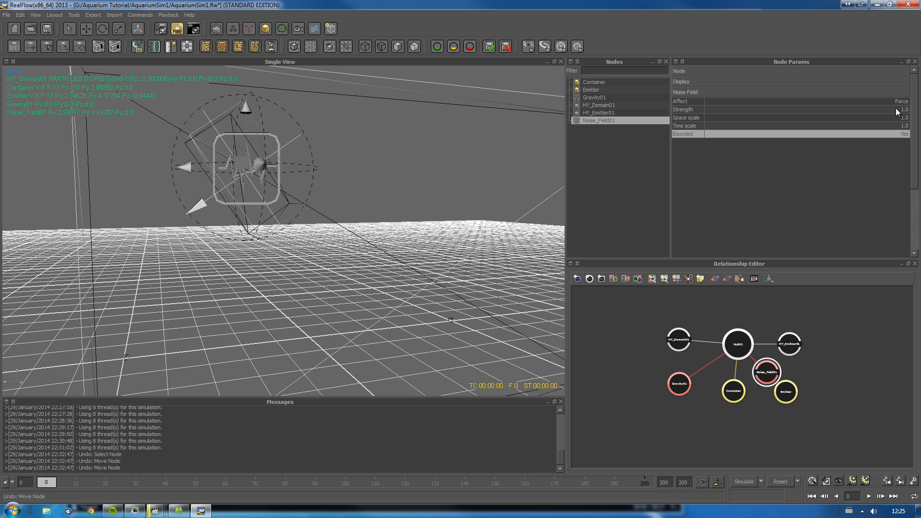
click(896, 102)
click(897, 101)
click(856, 116)
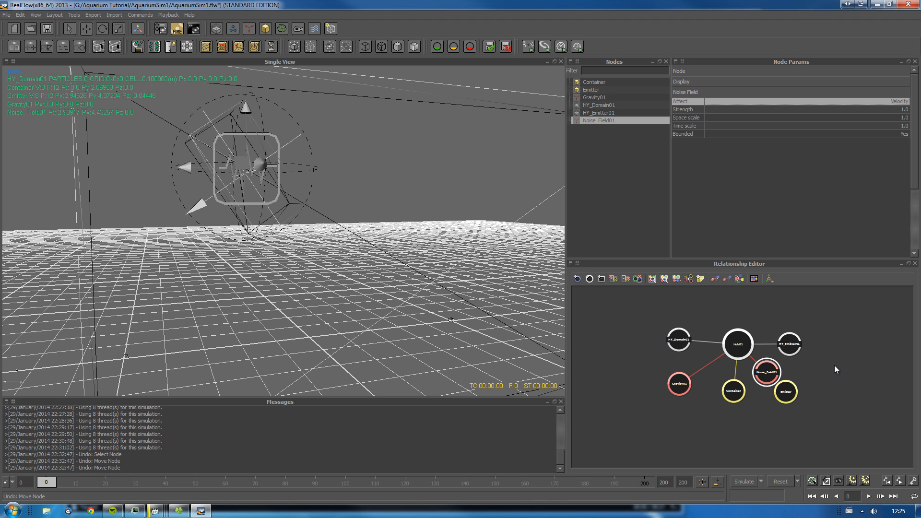
double_click(888, 109)
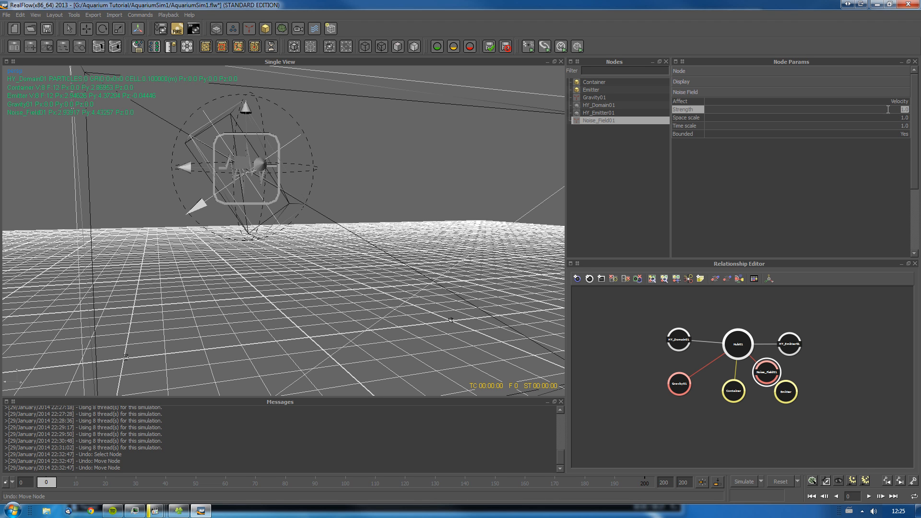
text(50)
key(Return)
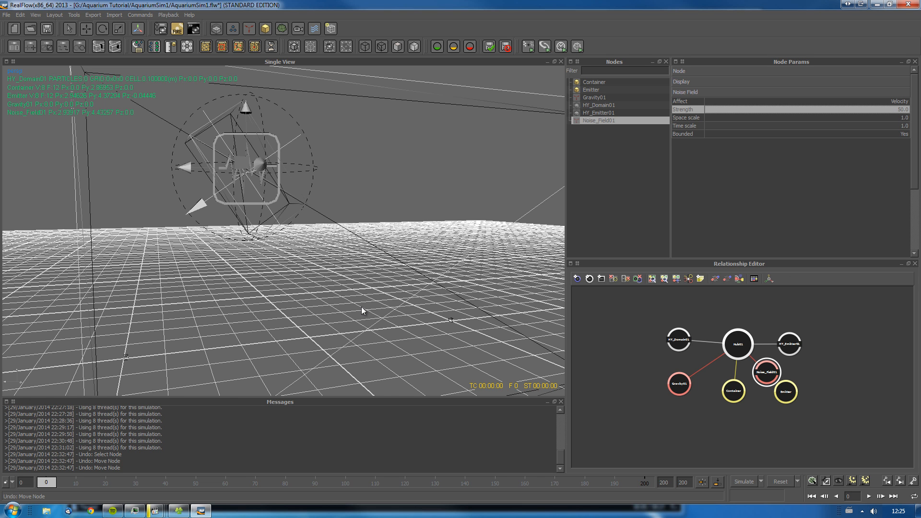
- Reset and simulate to about frame 25, inspecting how the noise field disturbs the stream inside the Container
scroll(372, 297, down, 4)
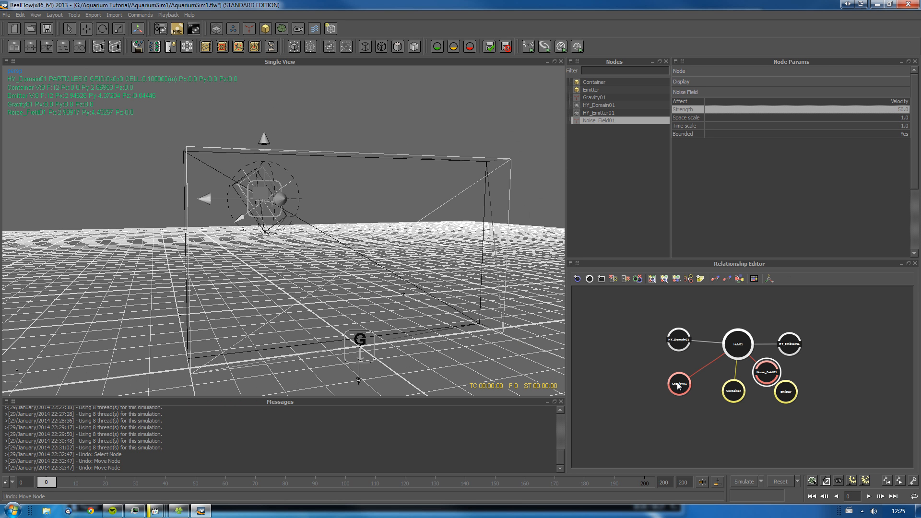
click(785, 481)
click(444, 261)
click(743, 482)
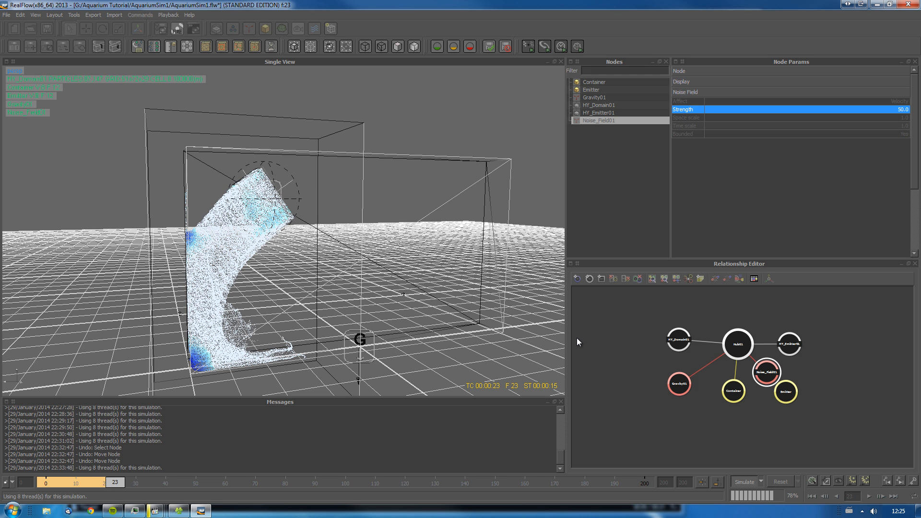
click(751, 482)
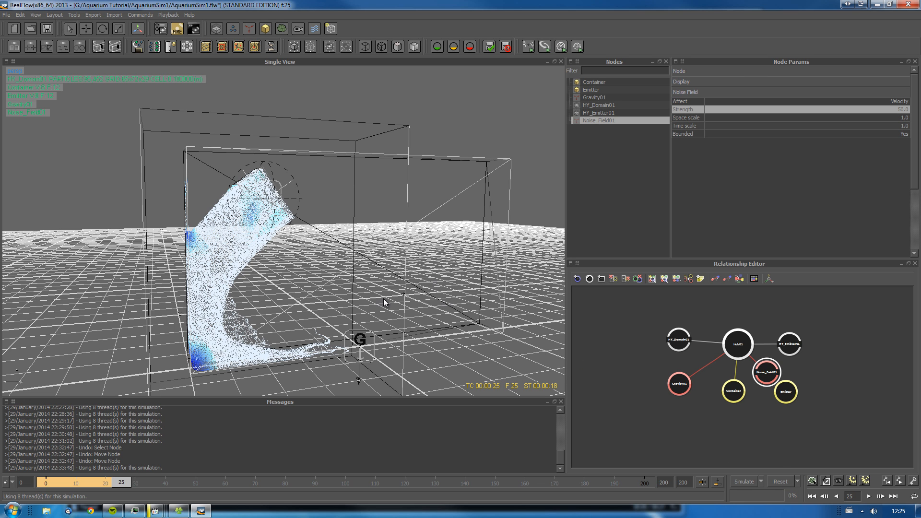
mouse_move(267, 289)
alt+mouse_down()
mouse_move(441, 288)
mouse_move(268, 298)
alt+mouse_up()
- Check the curve options for HY_Emitter01's Stream parameter and move the timeline to about frame 78 with HY_Emitter01 selected
click(794, 348)
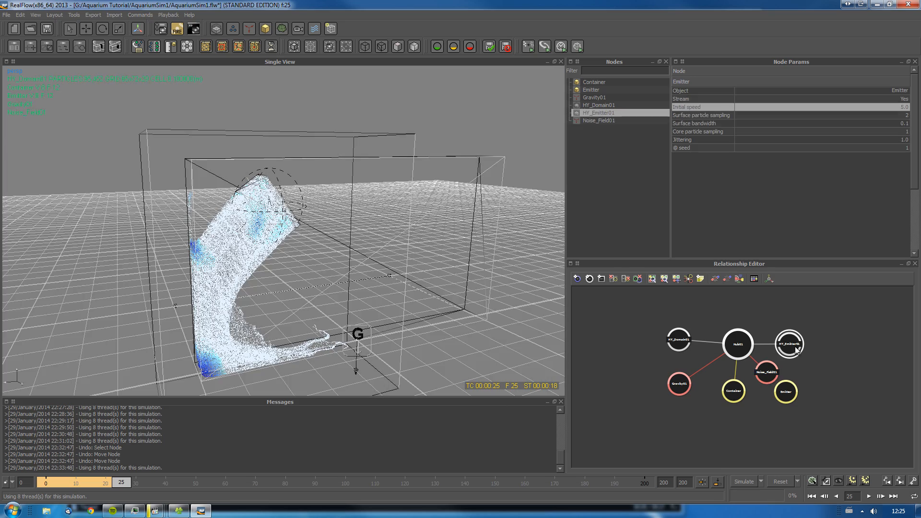
click(825, 371)
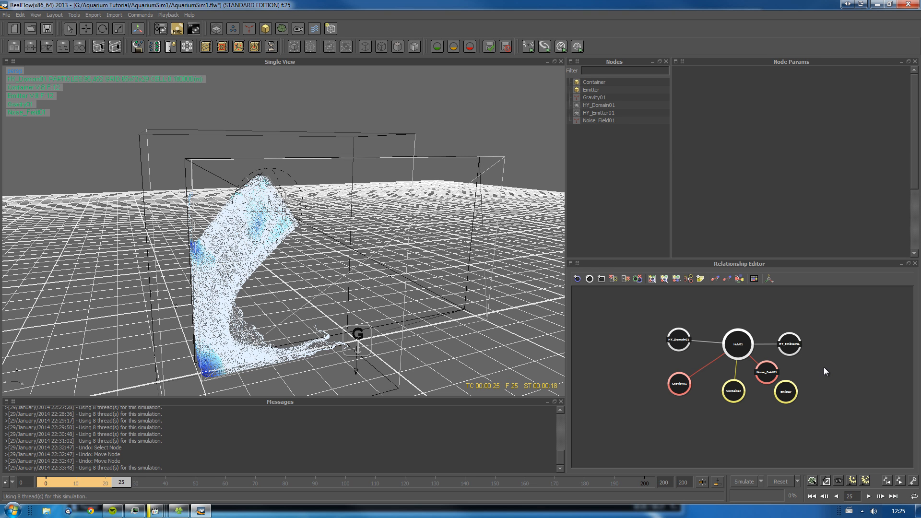
click(794, 350)
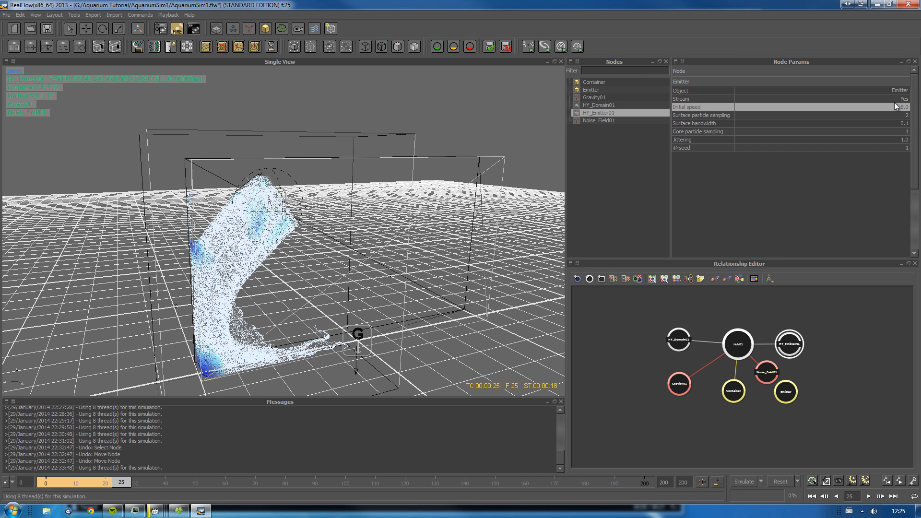
right_click(876, 98)
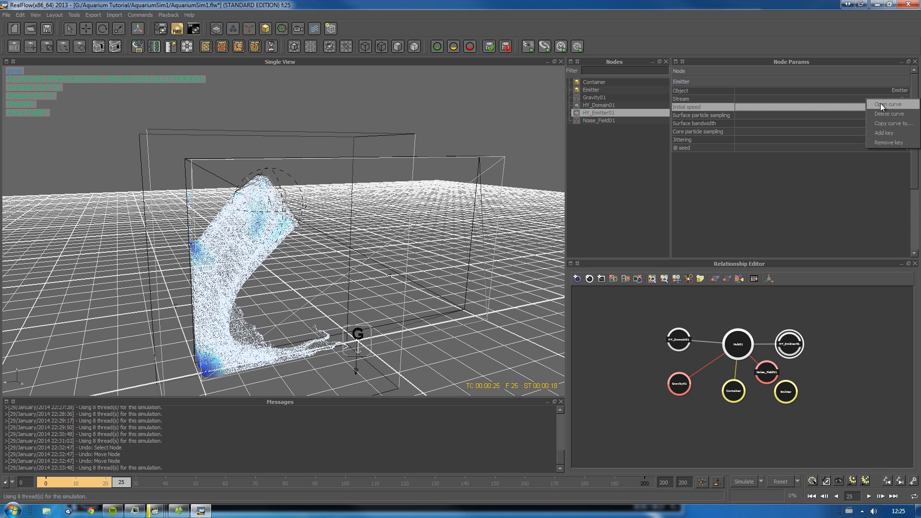
click(848, 376)
drag(137, 484, 275, 487)
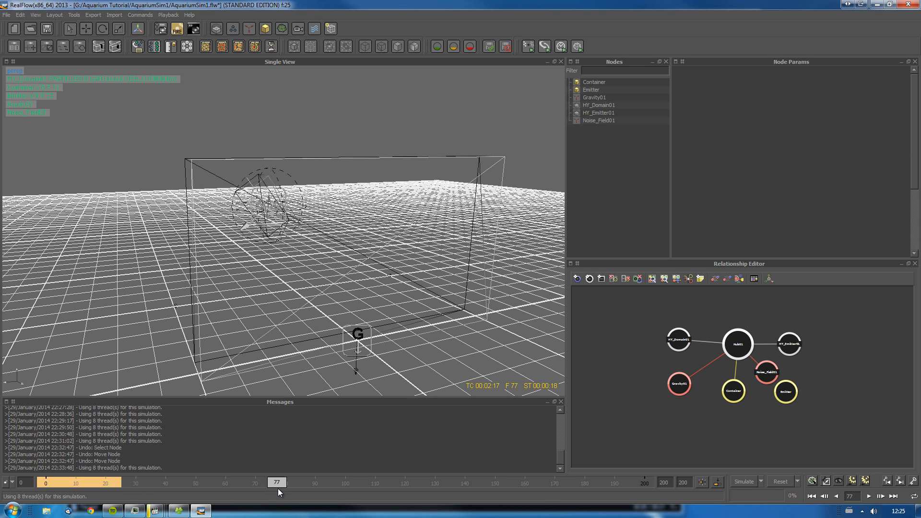
click(778, 348)
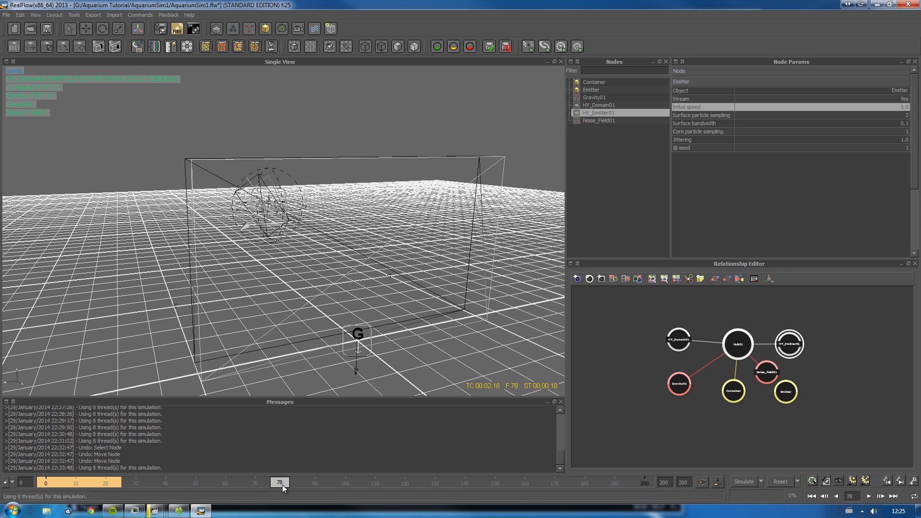
- Keyframe HY_Emitter01's Stream parameter as Yes at frame 80 and No at frame 81
click(878, 100)
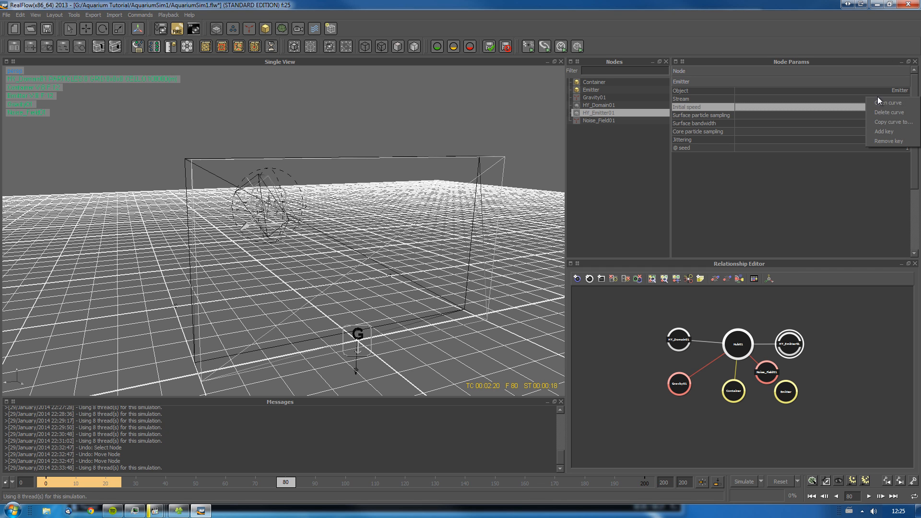
click(894, 129)
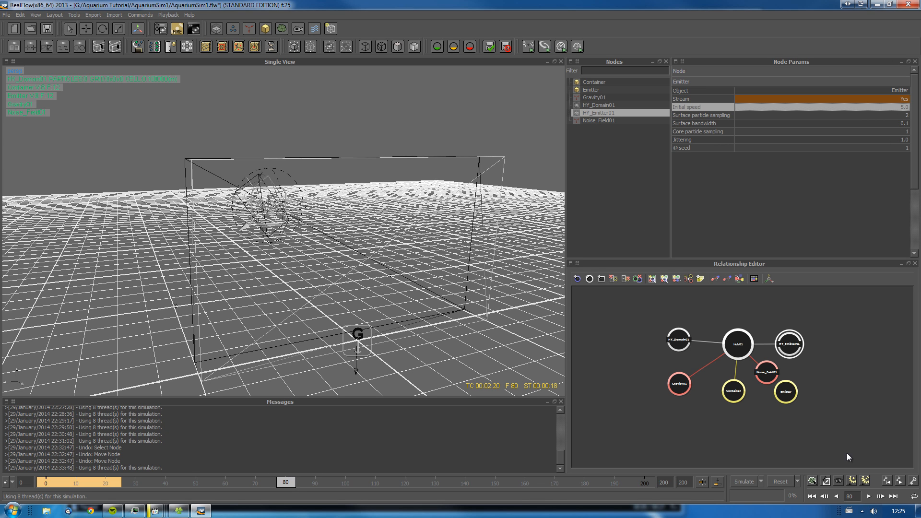
click(881, 496)
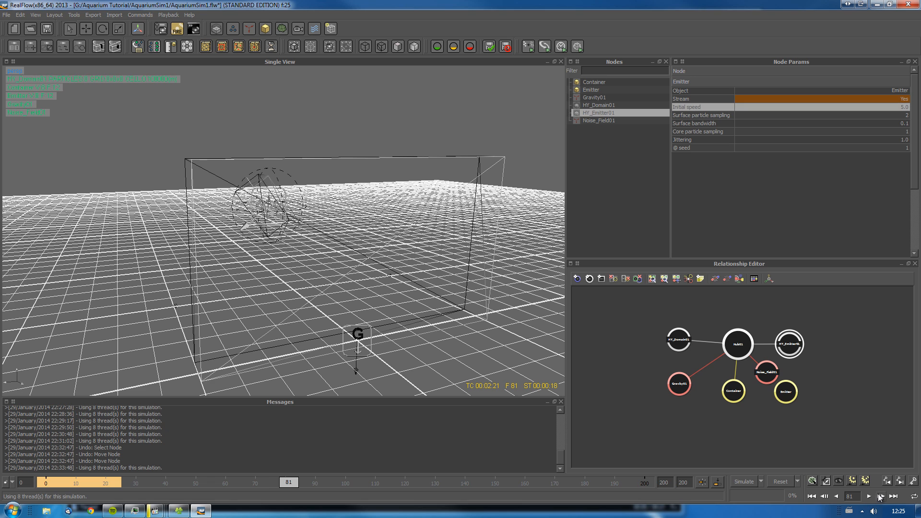
right_click(895, 97)
click(890, 133)
click(873, 98)
- Inspect HY_Emitter01's Stream curve in the Curve Editor between frames 80 and 81, and close the editor
right_click(882, 98)
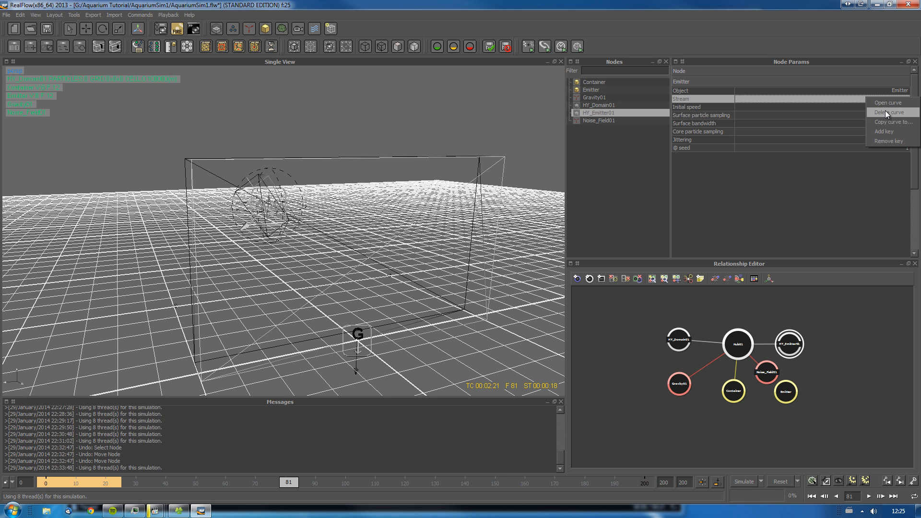
click(888, 103)
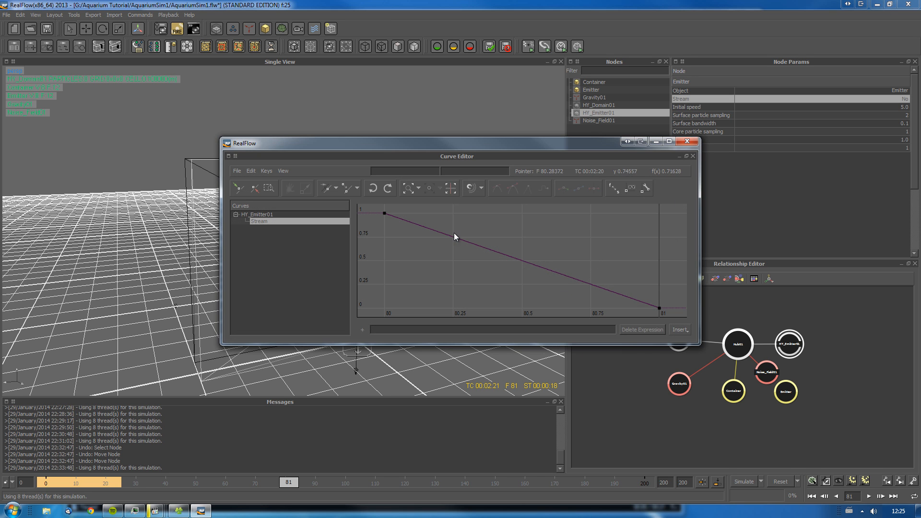
scroll(453, 249, down, 5)
scroll(453, 248, down, 8)
scroll(441, 252, up, 7)
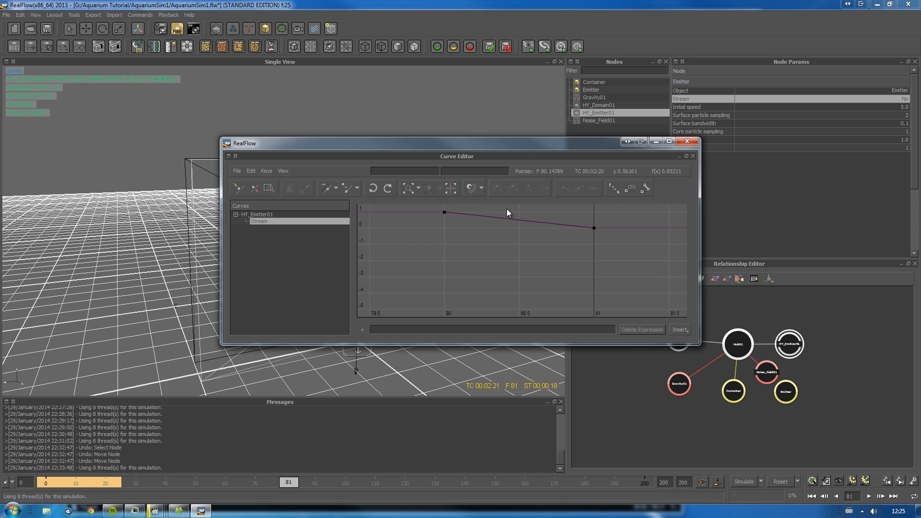
click(687, 141)
- Move the timeline to frame 157, set its last frame to 375 and deselect all nodes
drag(287, 483, 516, 483)
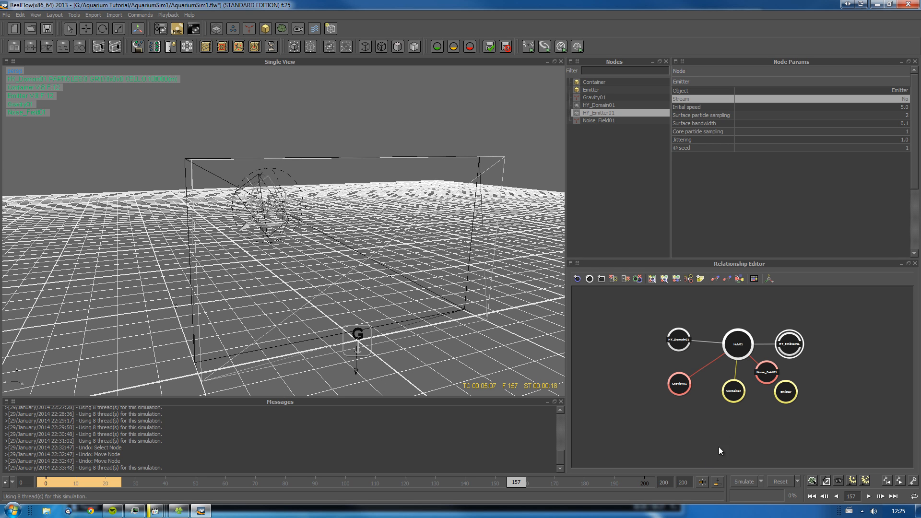
drag(673, 483, 590, 481)
text(375)
key(Return)
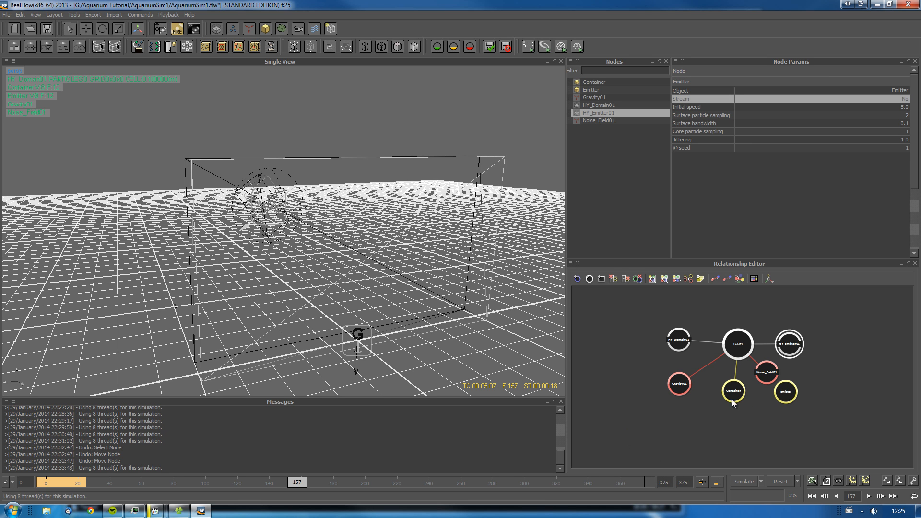
click(708, 447)
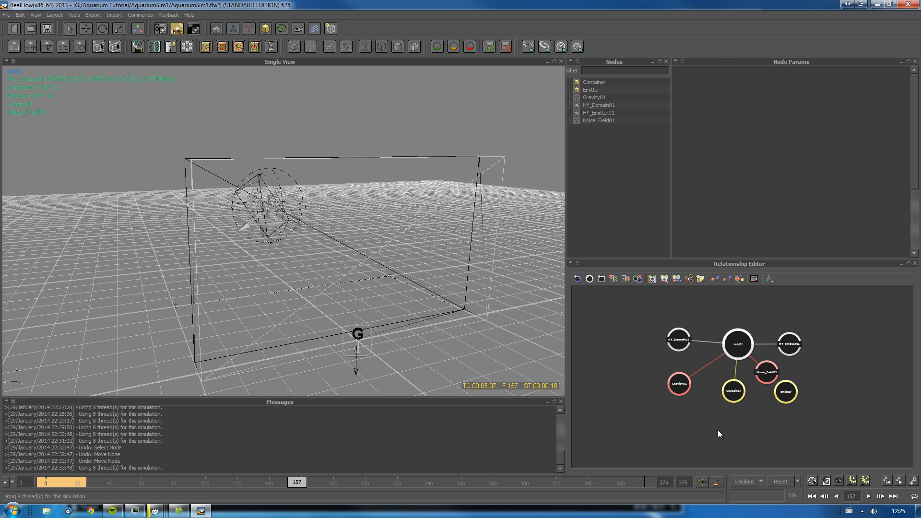
- Set the simulation's FPS output to 25 and toggle the Use OpenCL-GPU option for the Hybrido solver
click(761, 480)
click(751, 499)
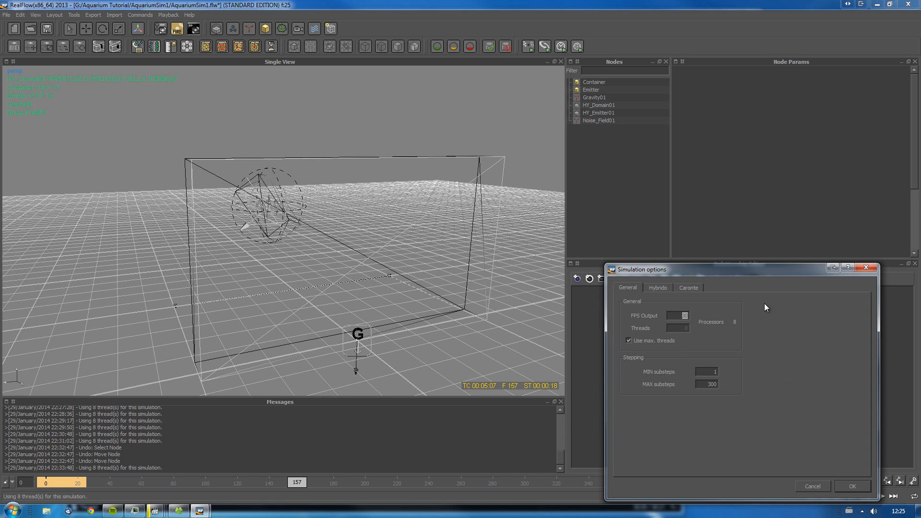
text(25)
drag(649, 271, 344, 180)
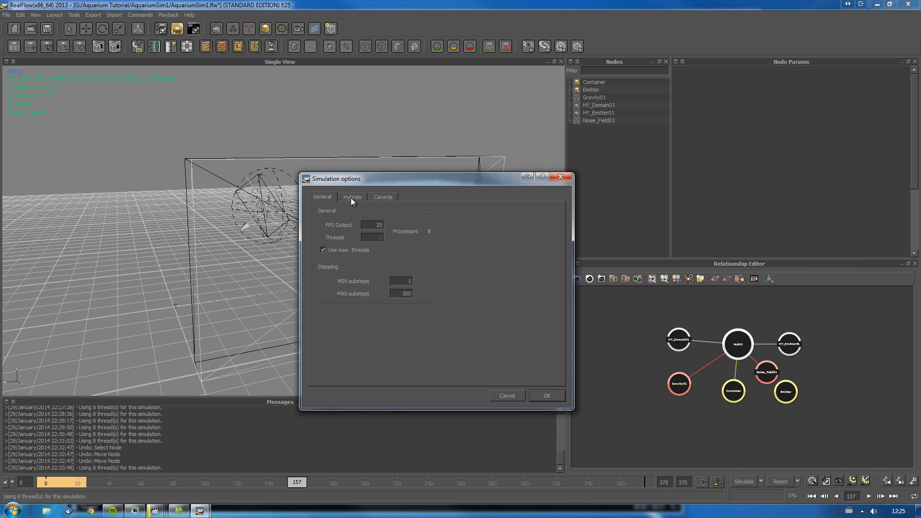
click(351, 197)
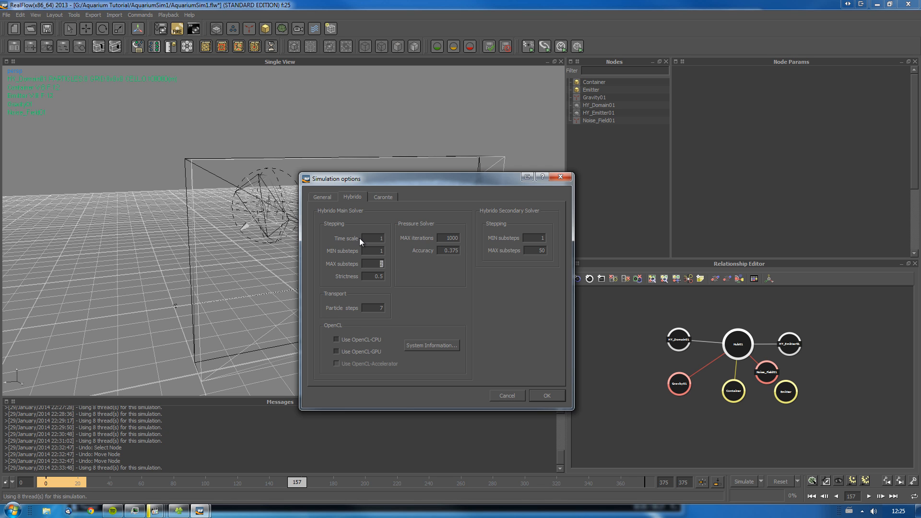
click(350, 352)
click(538, 393)
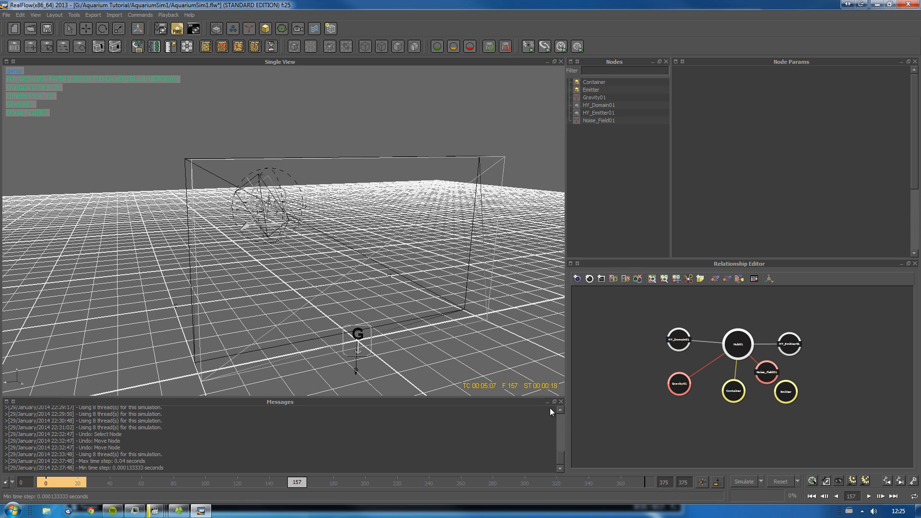
- Reset the scene and simulate it in the viewport up to frame 40
click(774, 481)
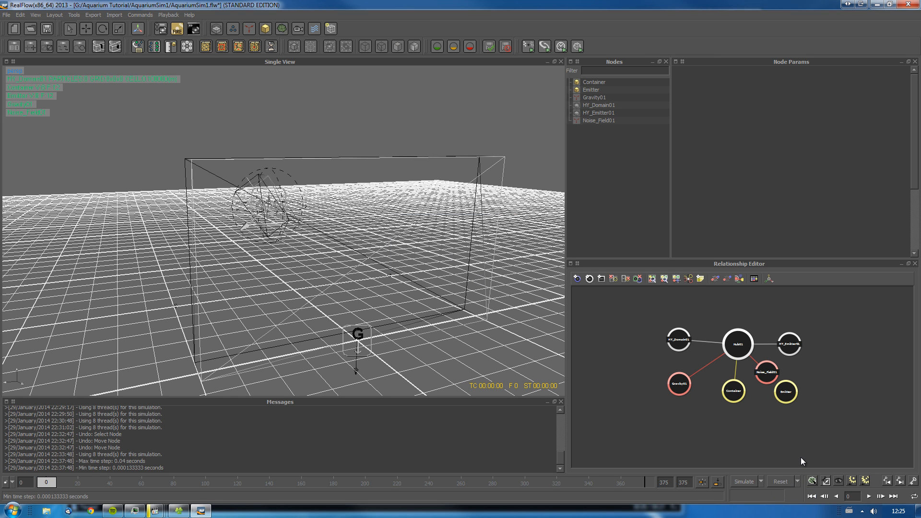
click(744, 480)
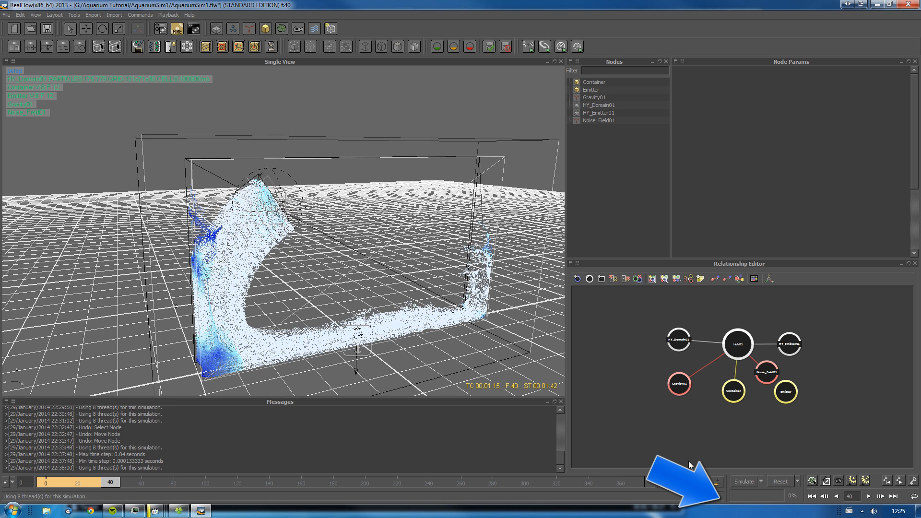
- Switch to command line simulation, reset and save the scene, run the simulation and close its console window
click(761, 482)
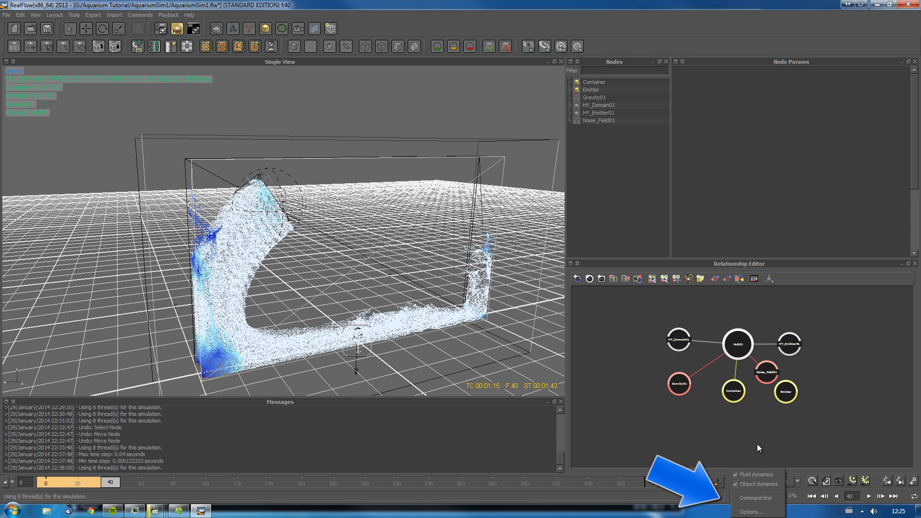
click(757, 498)
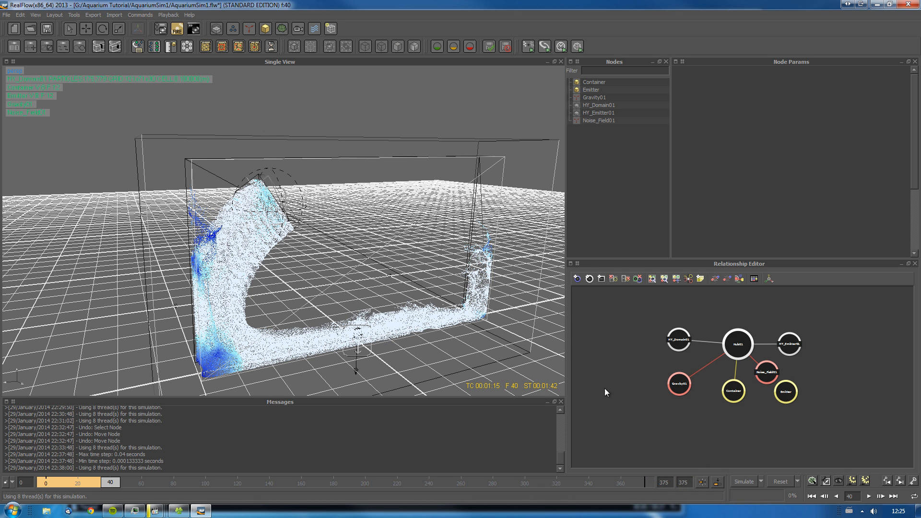
click(776, 482)
click(433, 262)
click(745, 483)
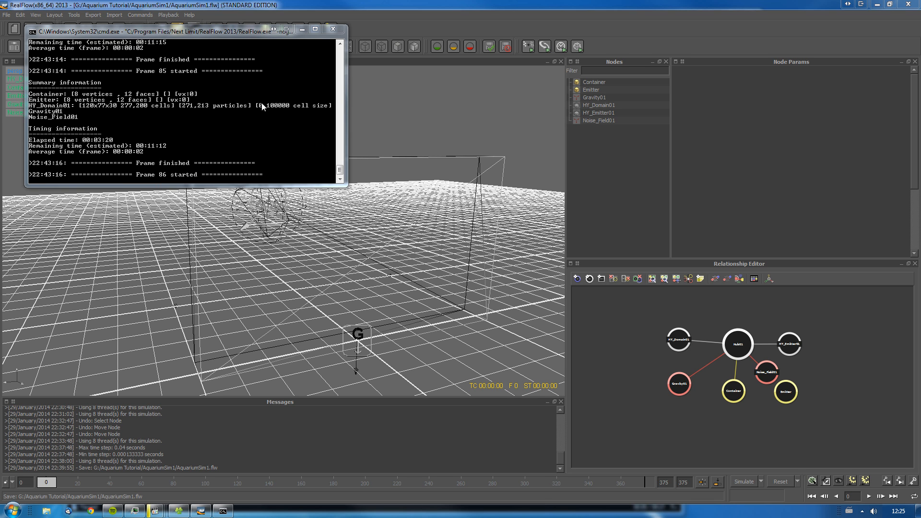
click(333, 28)
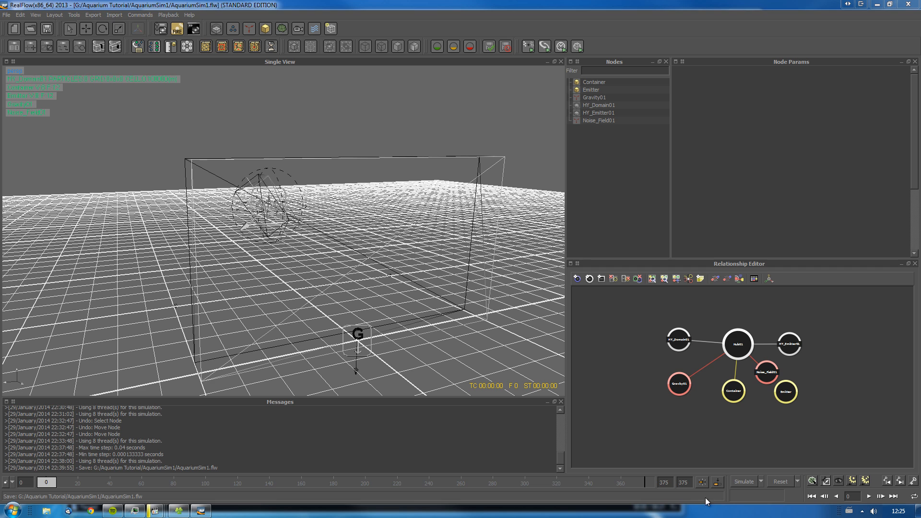
- Update the timeline cache and scrub to frame 77 to inspect the cached water simulation
click(701, 482)
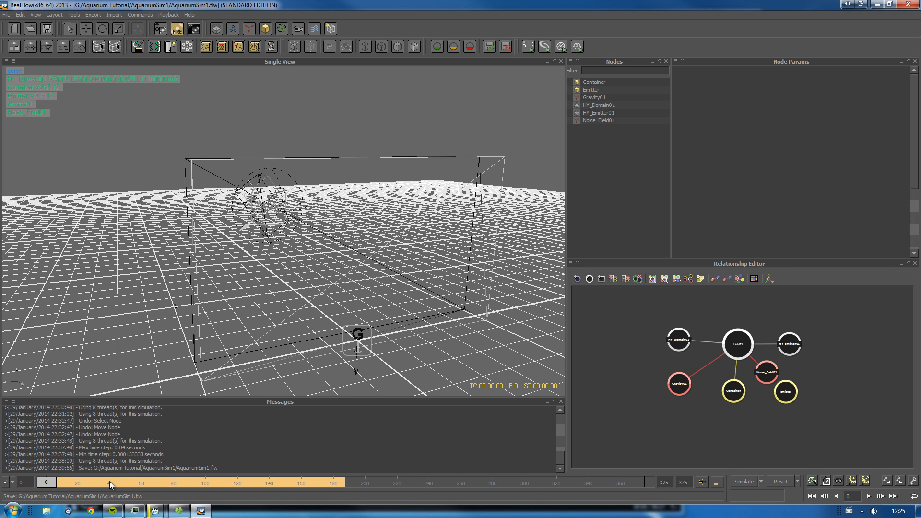
drag(50, 482, 167, 511)
mouse_move(167, 511)
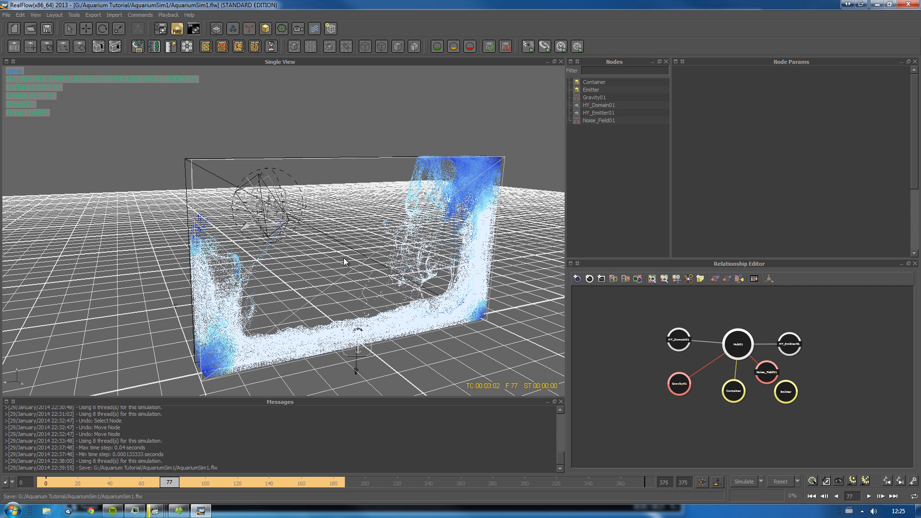
- Set HY_Domain01's grid Cell size to 0.08
click(677, 343)
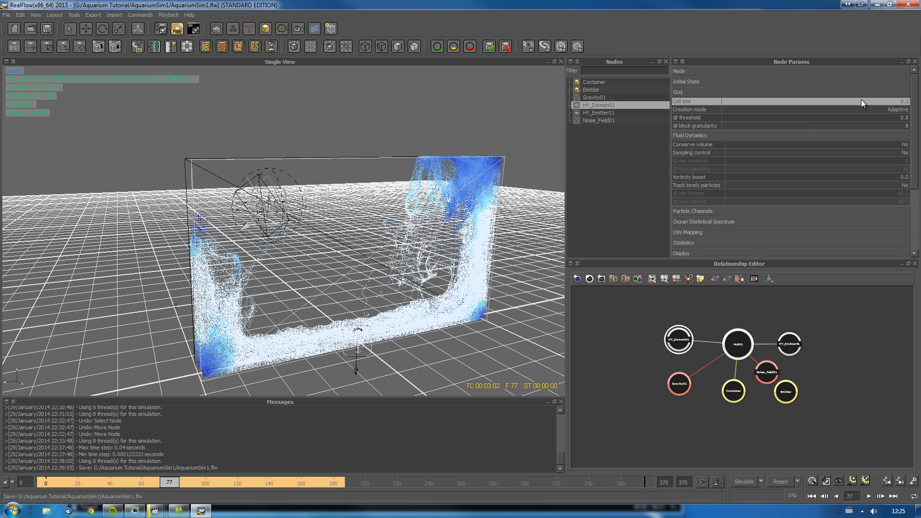
double_click(904, 101)
text(0.)
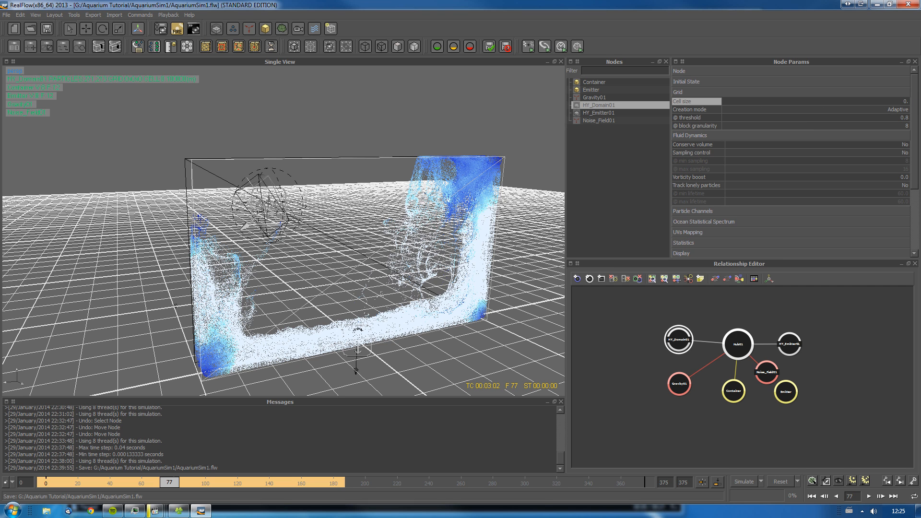
text(08)
key(Return)
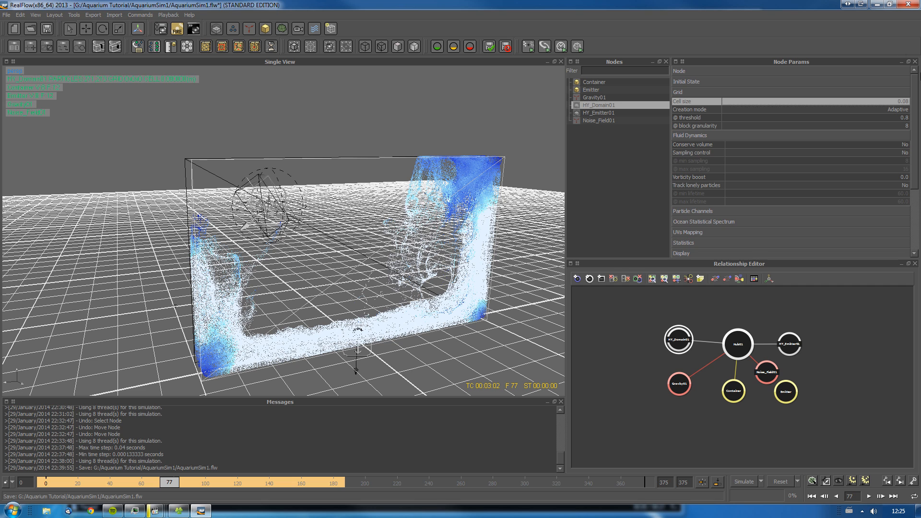
- Set HY_Emitter01's Core particle sampling to 6 and deselect the node
click(798, 345)
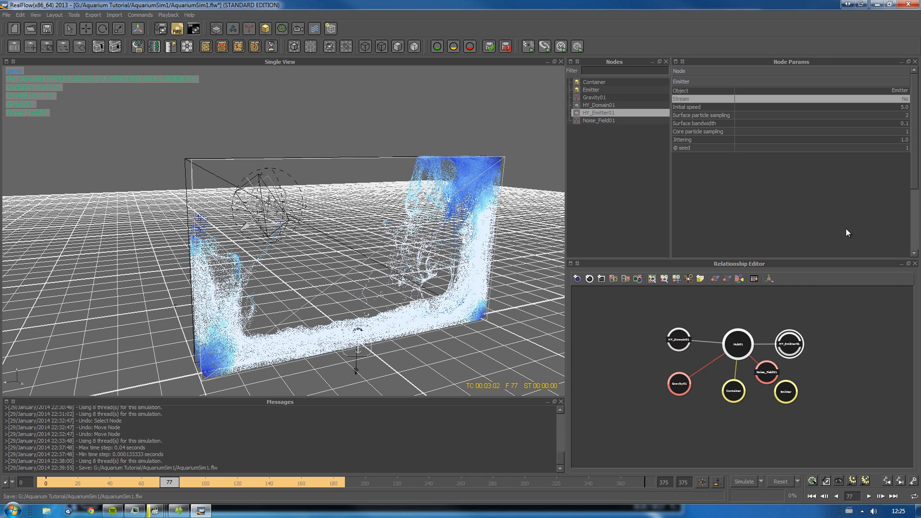
click(710, 131)
click(814, 132)
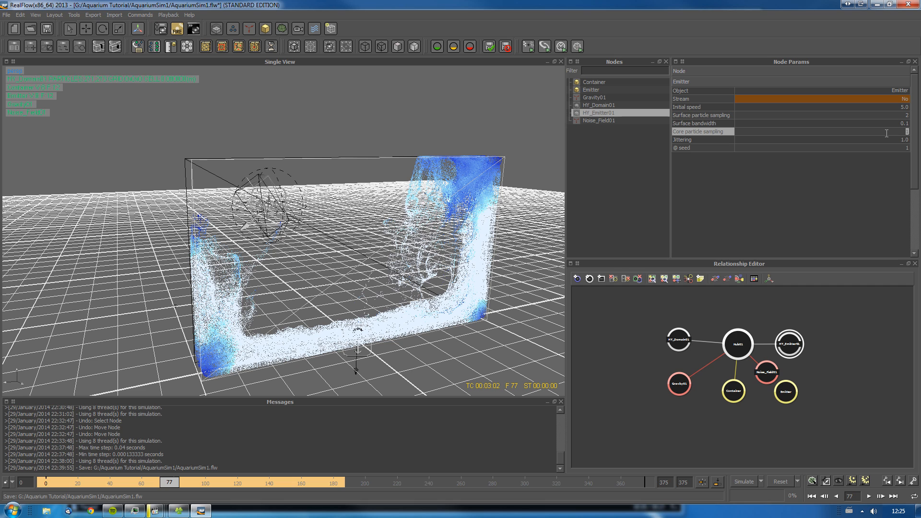
text(6)
click(885, 133)
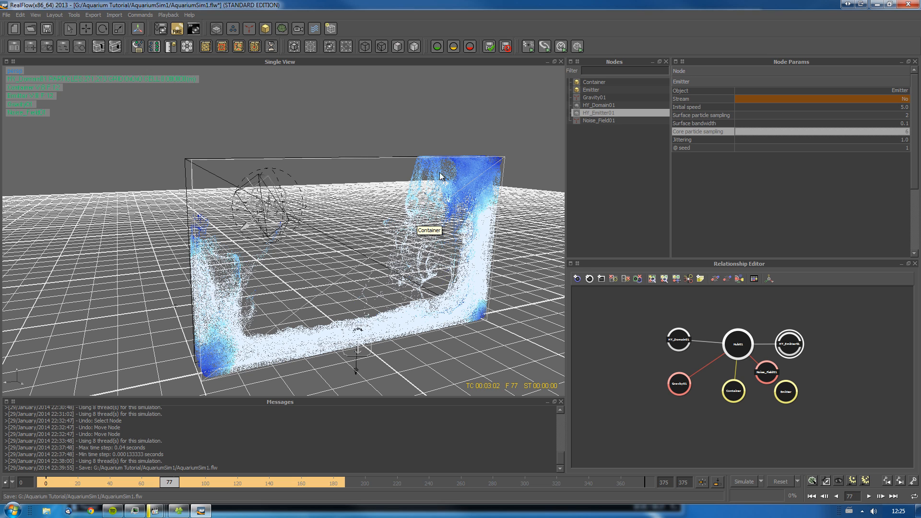
click(696, 422)
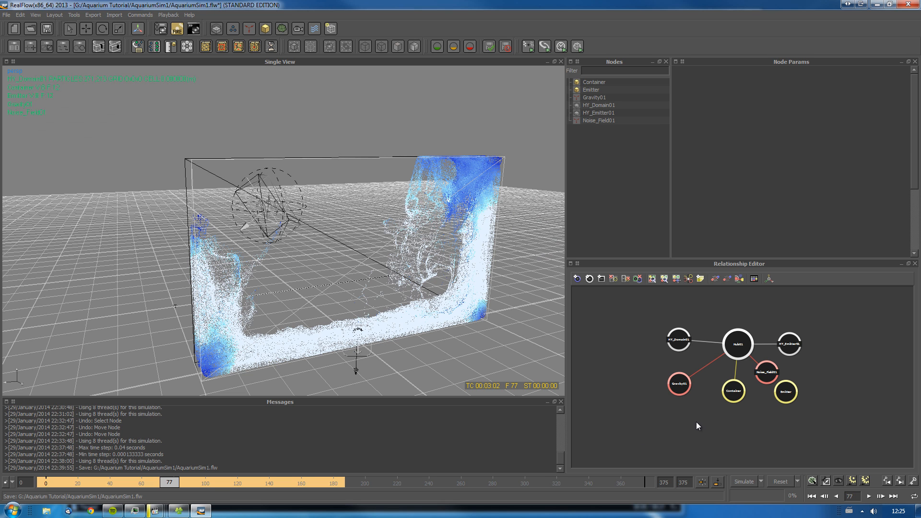
- Open Export Central and exclude the Displacement texture (.tif) from HY_Domain01's exports
click(100, 16)
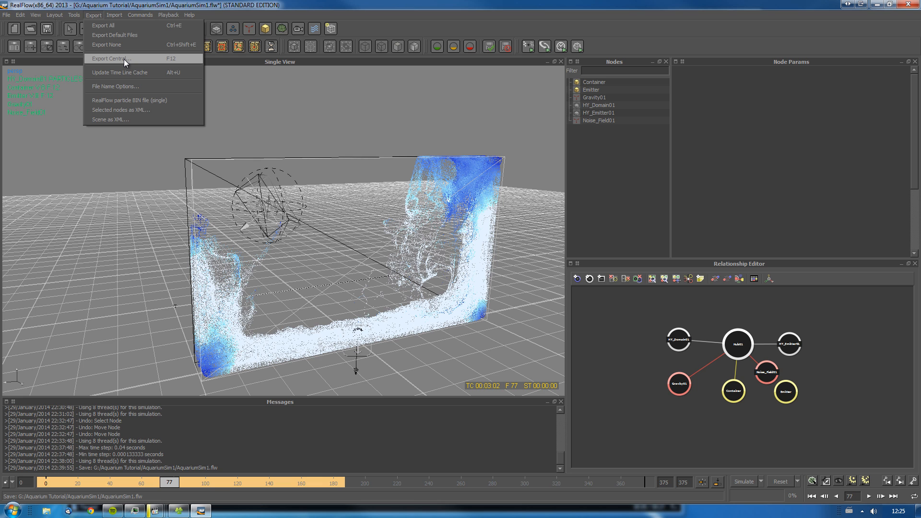
click(123, 59)
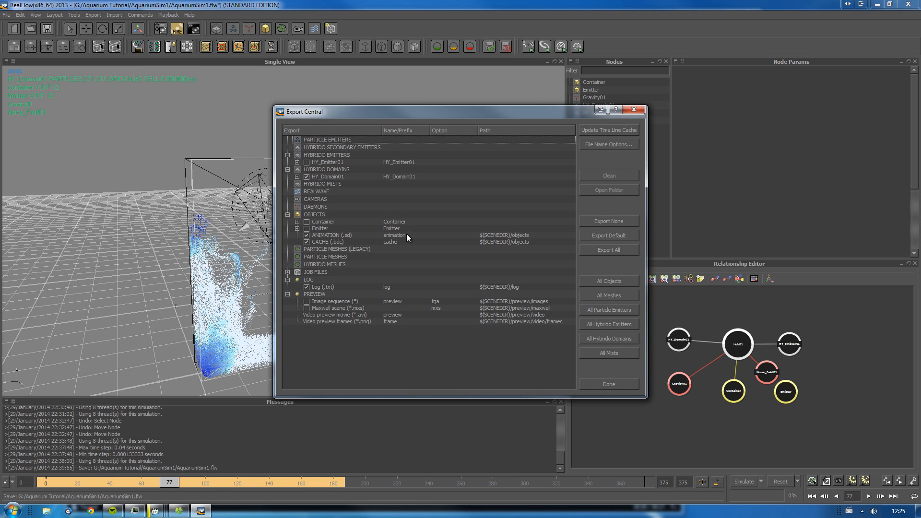
click(297, 176)
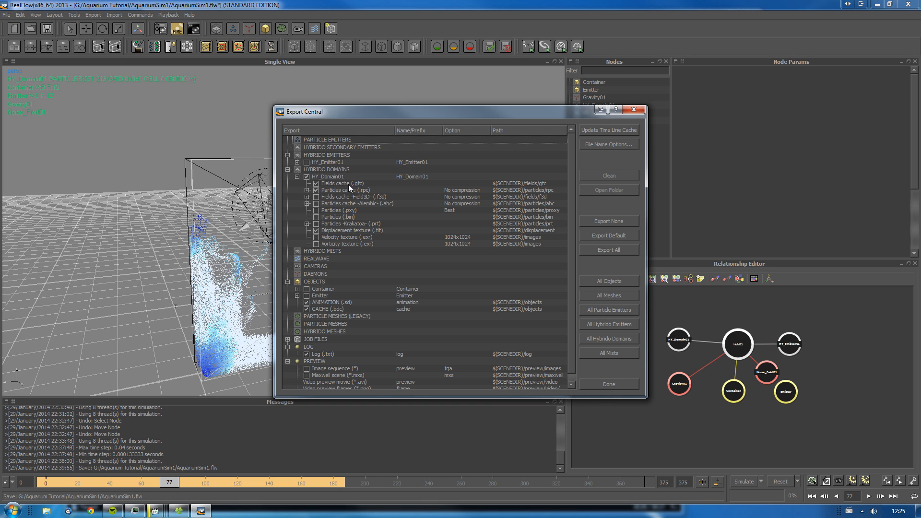
click(316, 231)
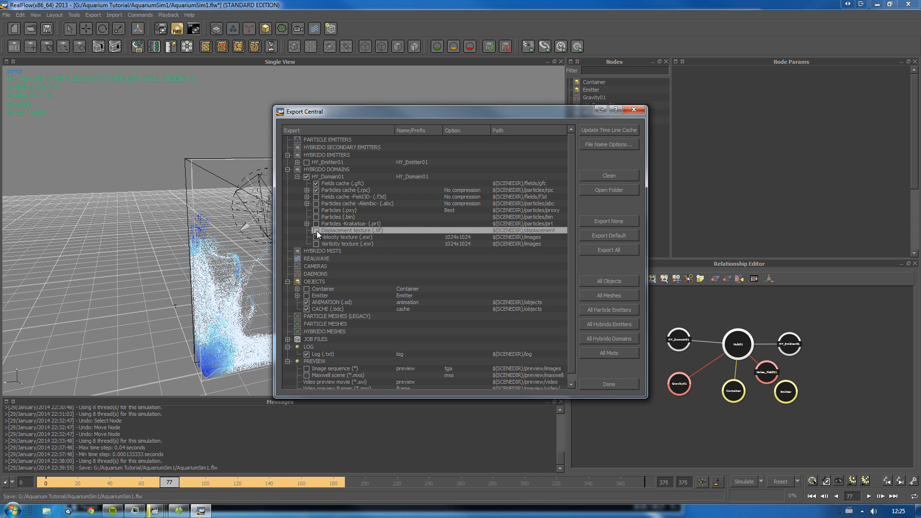
- Enable Particles -Krakatoa- (.prt) export for HY_Domain01 with only the position, velocity and id channels, and close Export Central
click(316, 224)
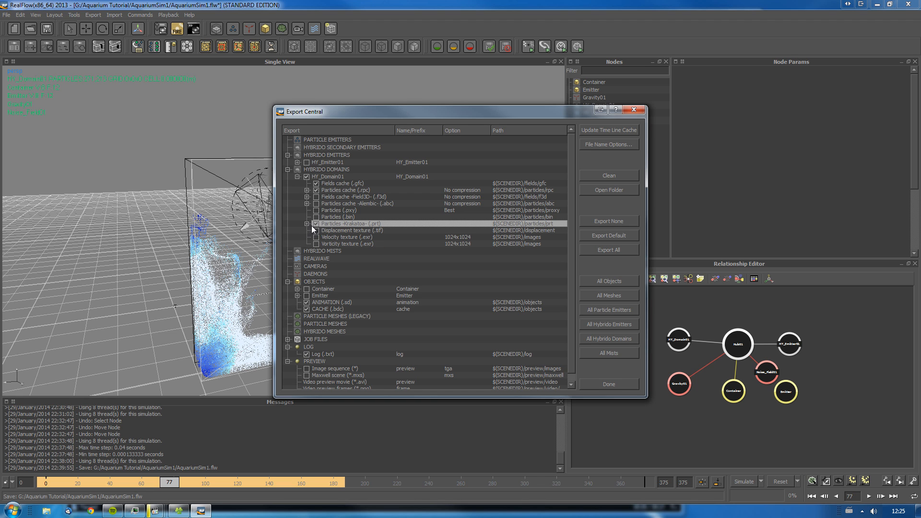
click(306, 223)
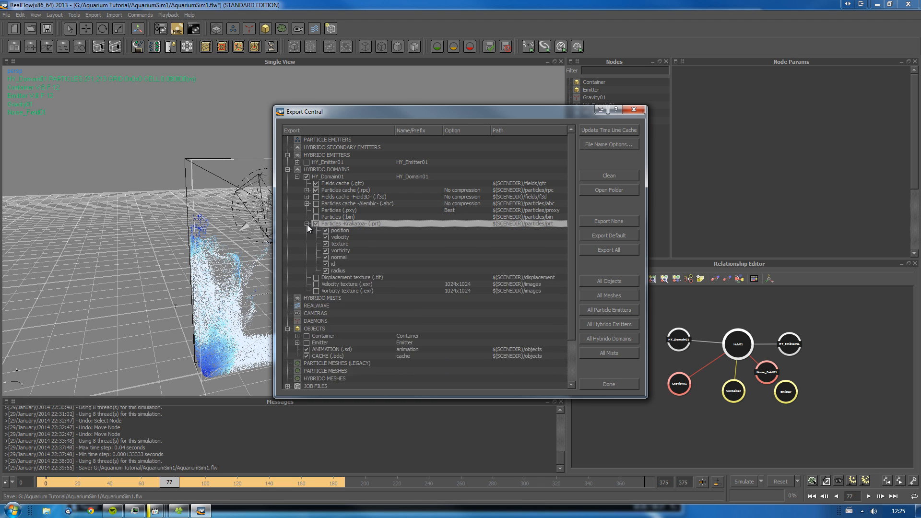
click(325, 272)
click(326, 257)
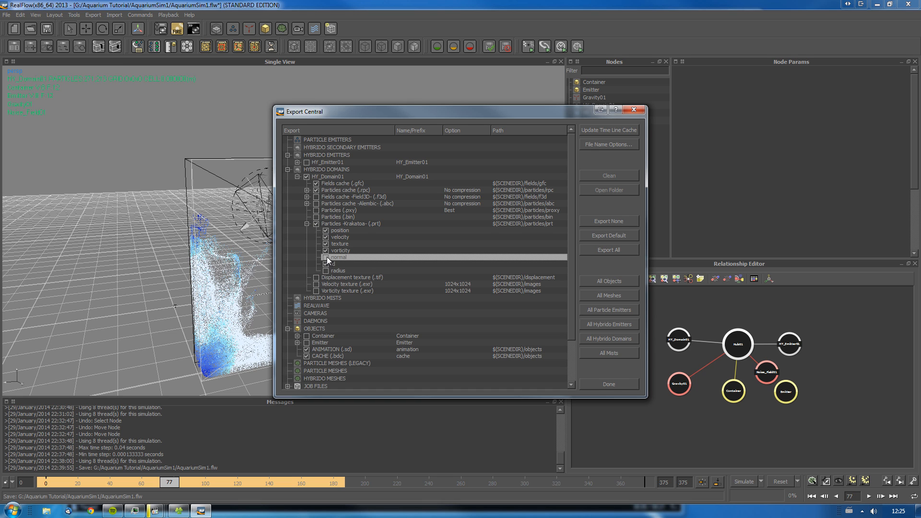
click(326, 251)
click(324, 244)
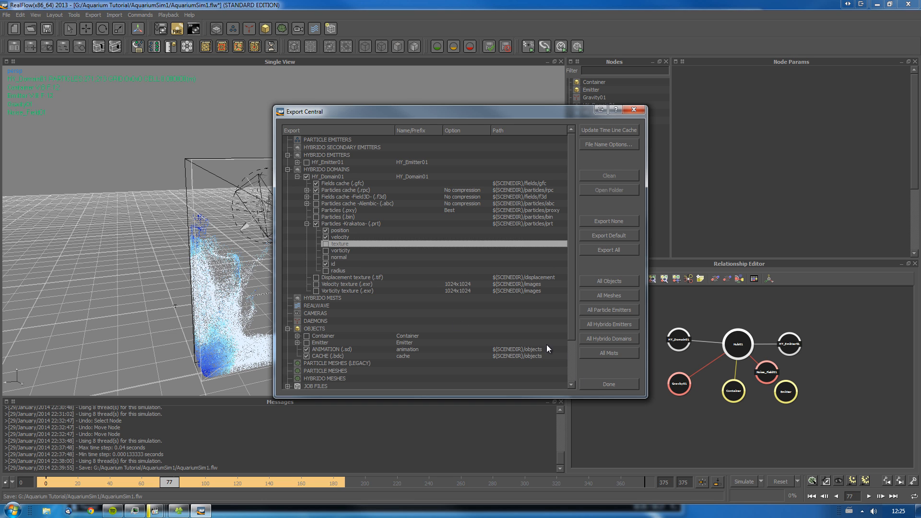
click(609, 384)
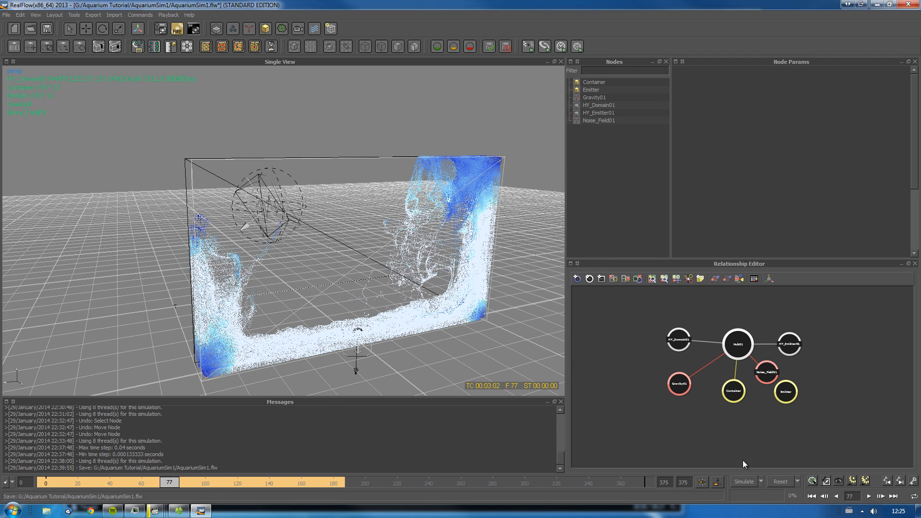
- Reset all simulation data and start the simulation
click(773, 481)
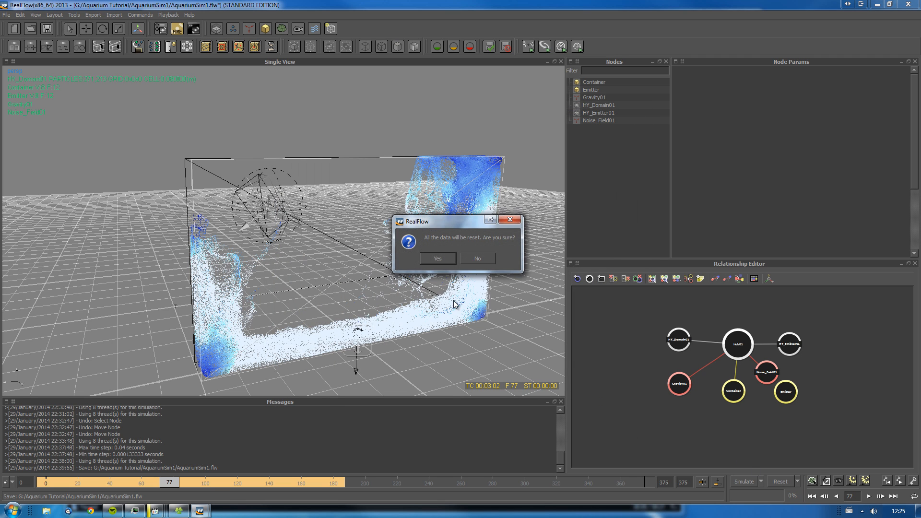
click(437, 259)
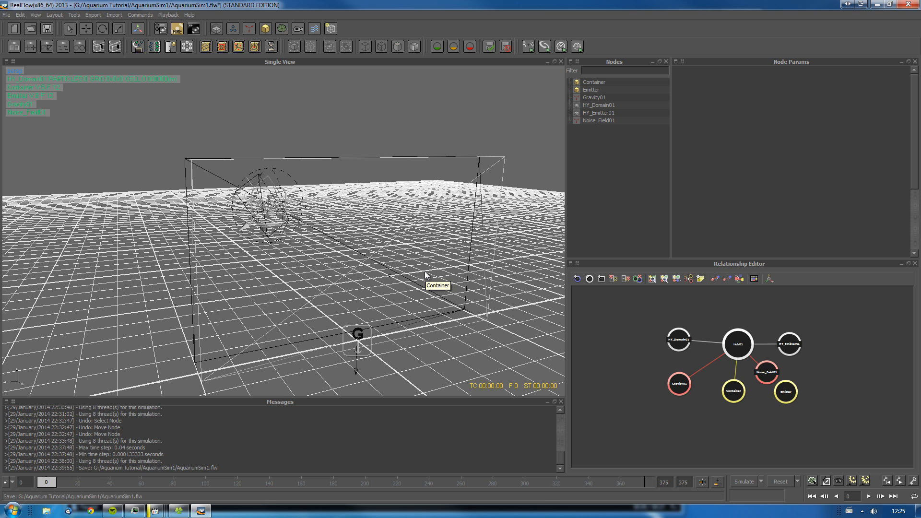
click(762, 482)
click(754, 450)
click(741, 482)
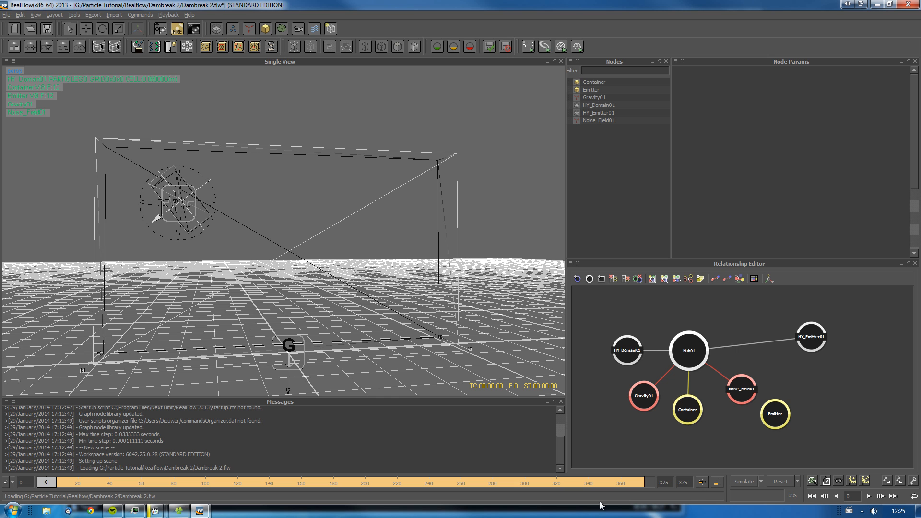
- Scrub through the cached Dambreak 2 simulation and stop at frame 51 to inspect the water
drag(46, 483, 331, 486)
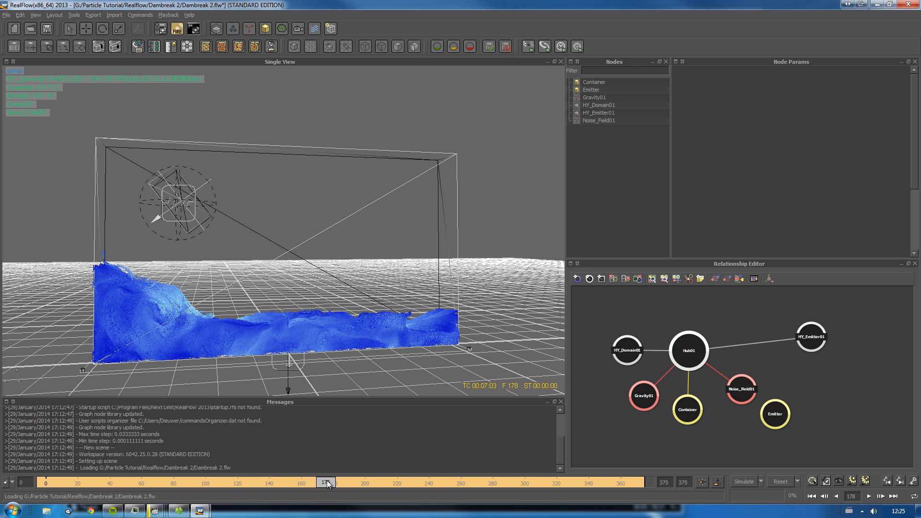
mouse_move(63, 485)
mouse_down()
mouse_move(29, 481)
mouse_move(127, 481)
mouse_up()
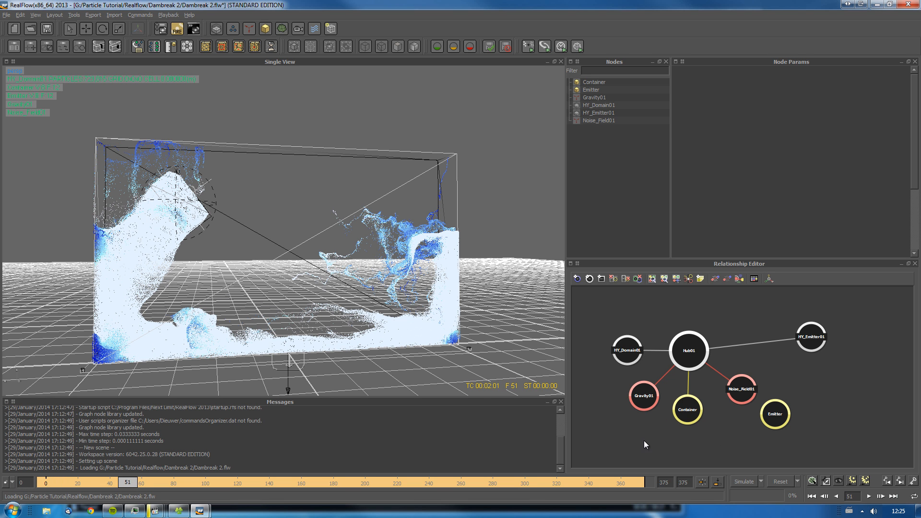
- Add a Hybrido mesh to the scene and arrange the Gravity01 and mesh nodes in the relationship graph
drag(639, 402, 641, 412)
click(611, 388)
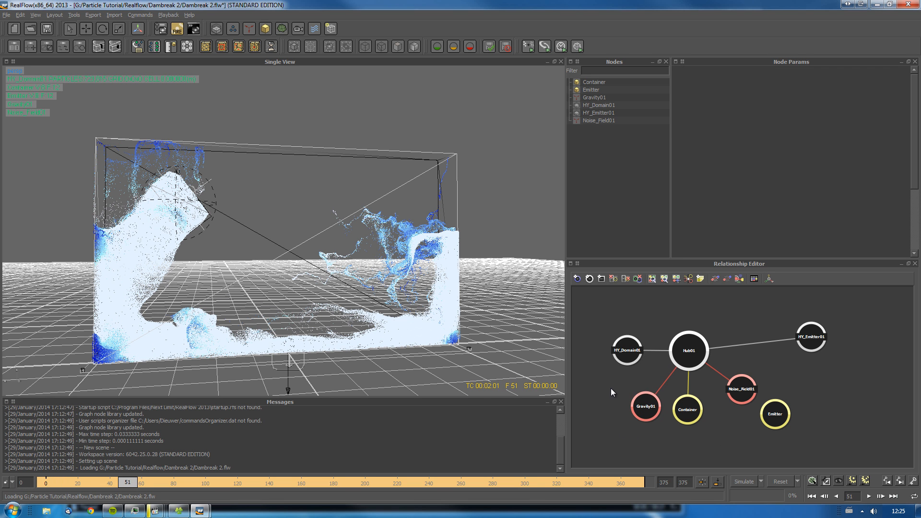
right_click(587, 400)
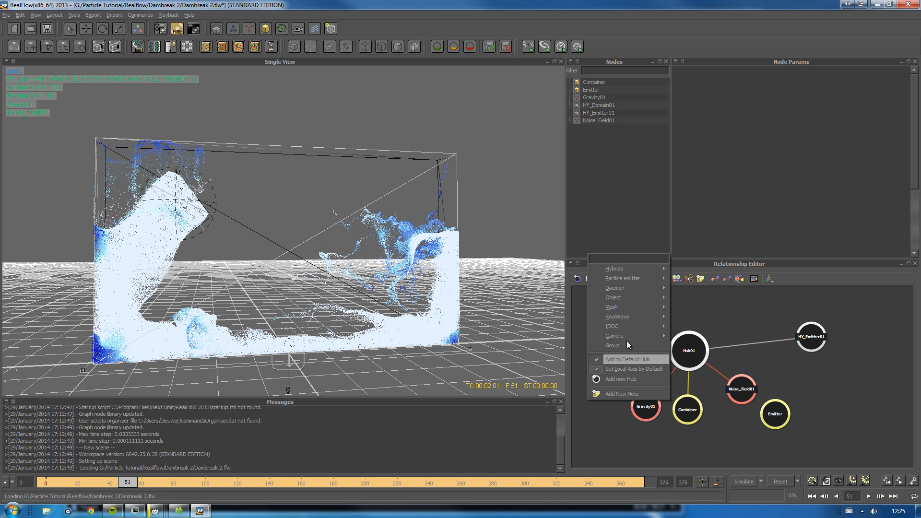
mouse_move(626, 310)
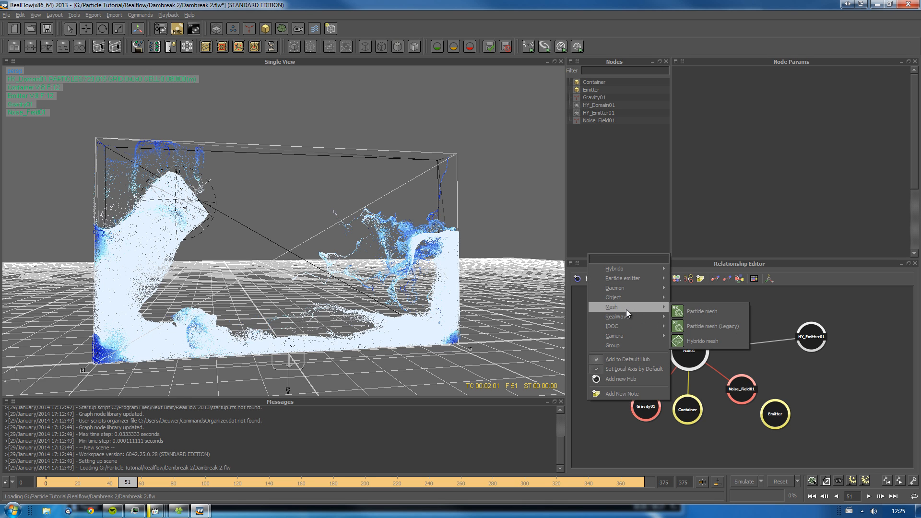
click(698, 341)
drag(619, 430, 615, 426)
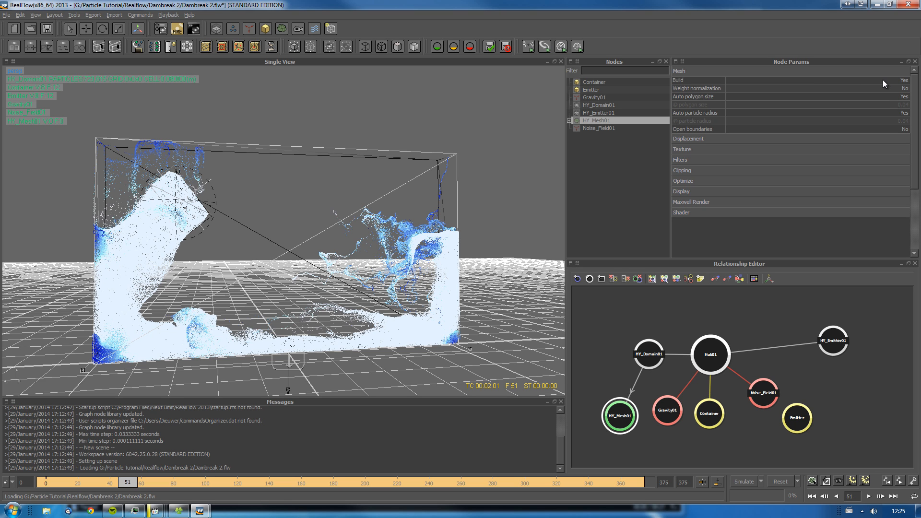
- Set HY_Mesh01's Auto polygon size, Auto particle radius and Splash thinning filter to No
click(874, 96)
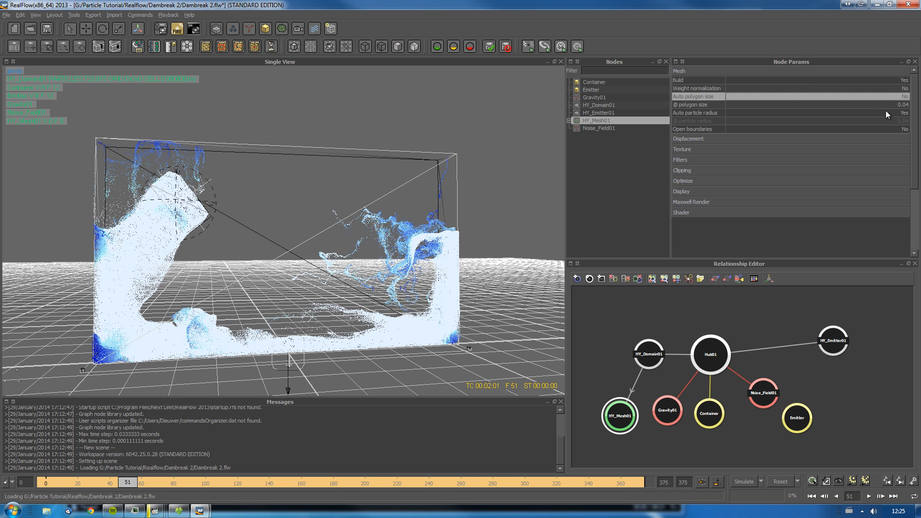
click(844, 114)
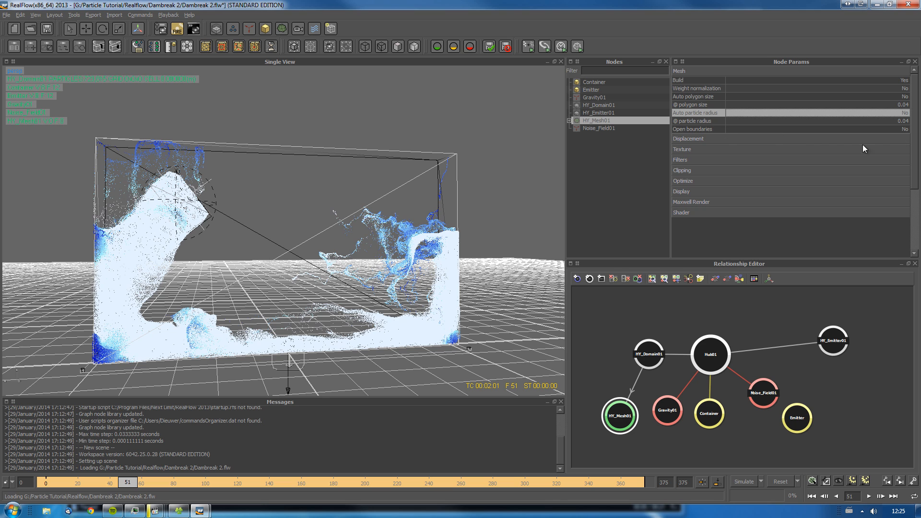
click(715, 160)
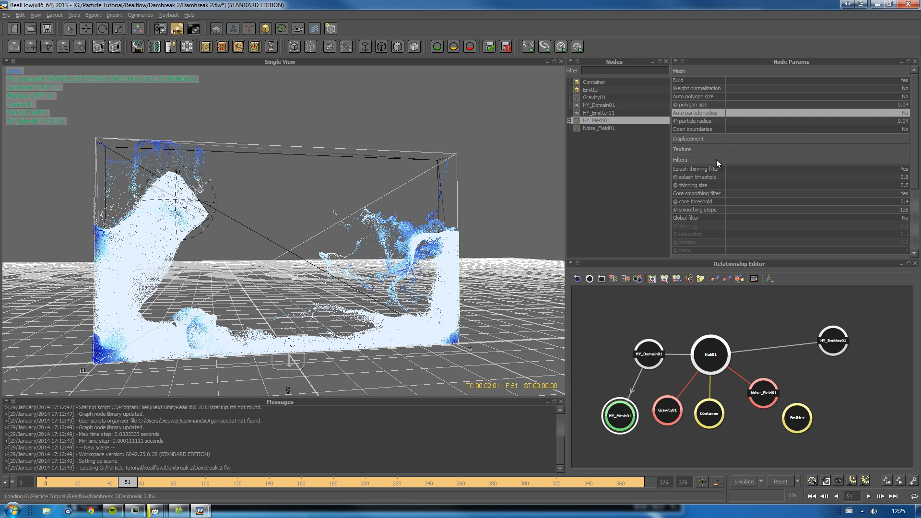
click(807, 168)
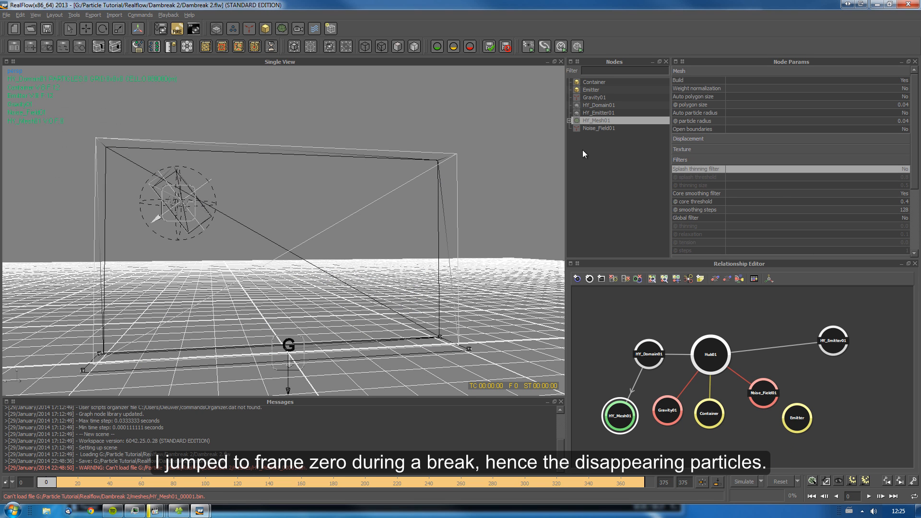
- Reset the scene and build HY_Mesh01 across the frames of the updated timeline cache
click(783, 479)
click(449, 270)
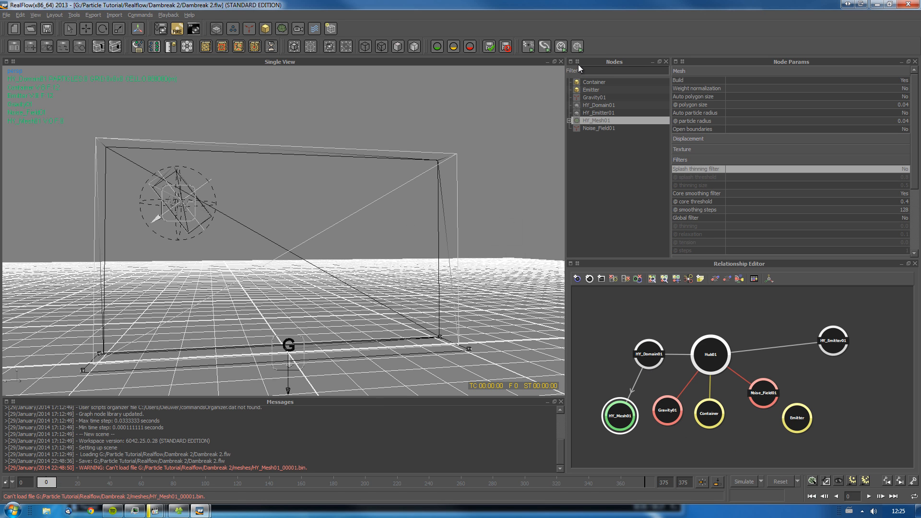
click(702, 482)
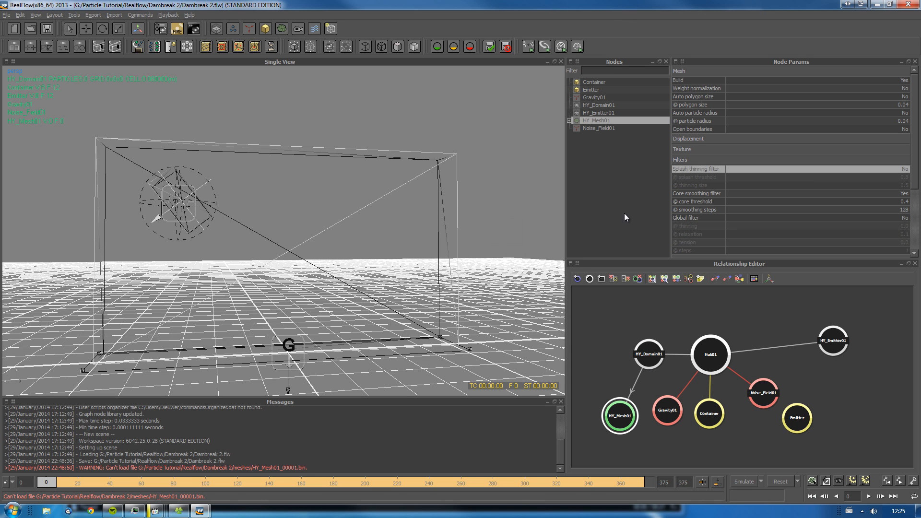
click(577, 47)
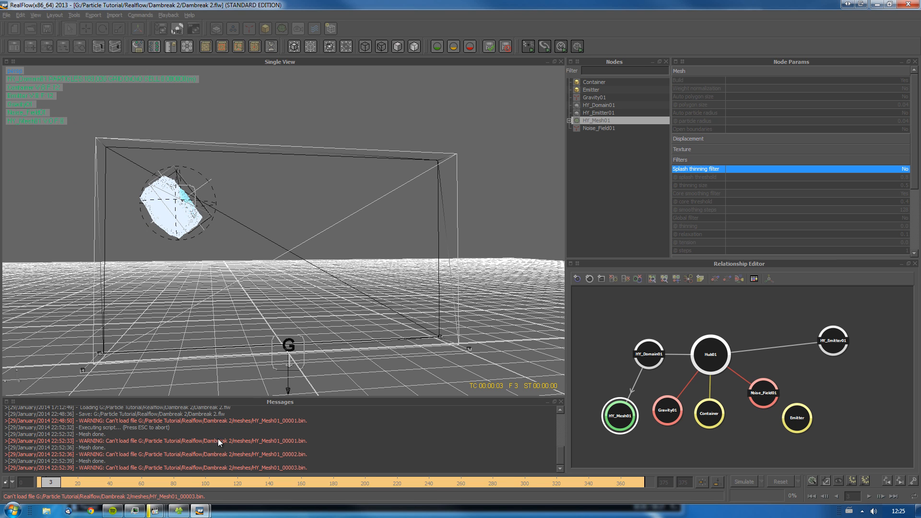
- Switch to Windows Explorer and inspect the HY_Mesh01 .bin files in the Dambreak 2 meshes folder
click(178, 511)
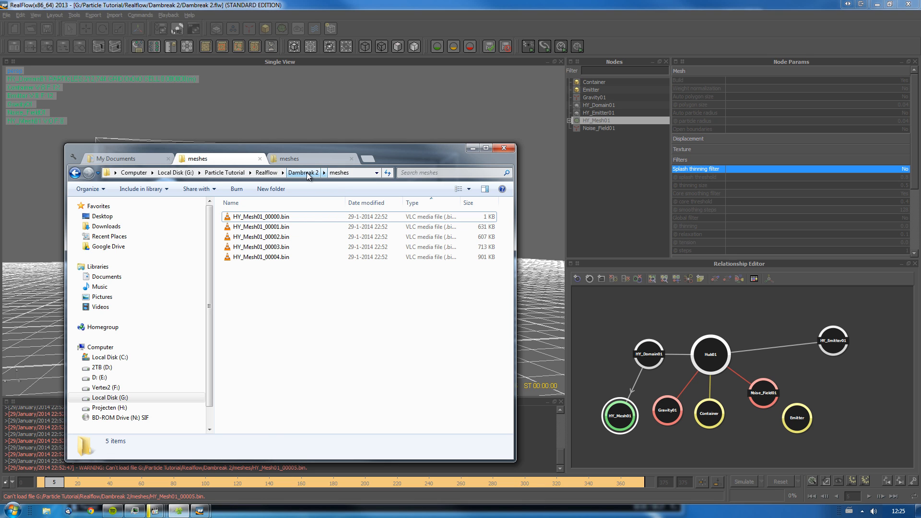
click(294, 236)
click(290, 247)
click(290, 257)
click(290, 270)
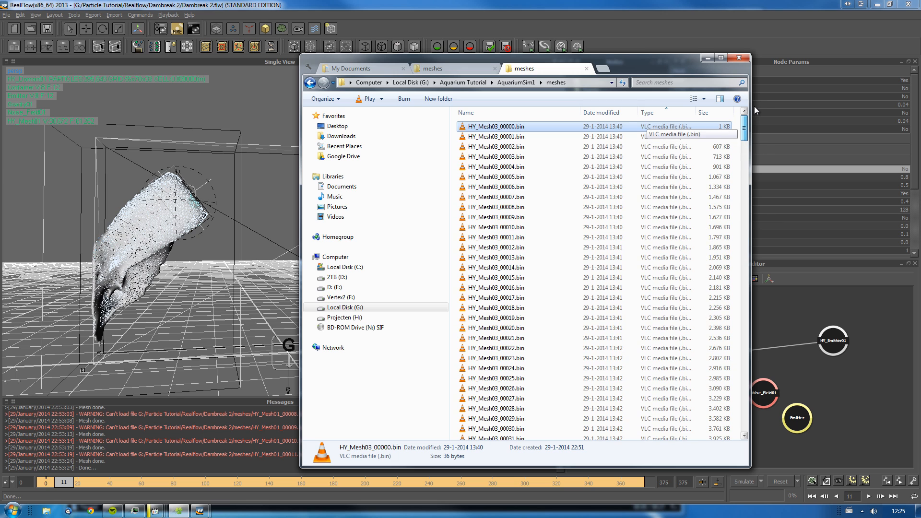
- Examine the file sizes of the HY_Mesh03 .bin sequence in the AquariumSim1 meshes folder, including frames 77 and 79
click(531, 166)
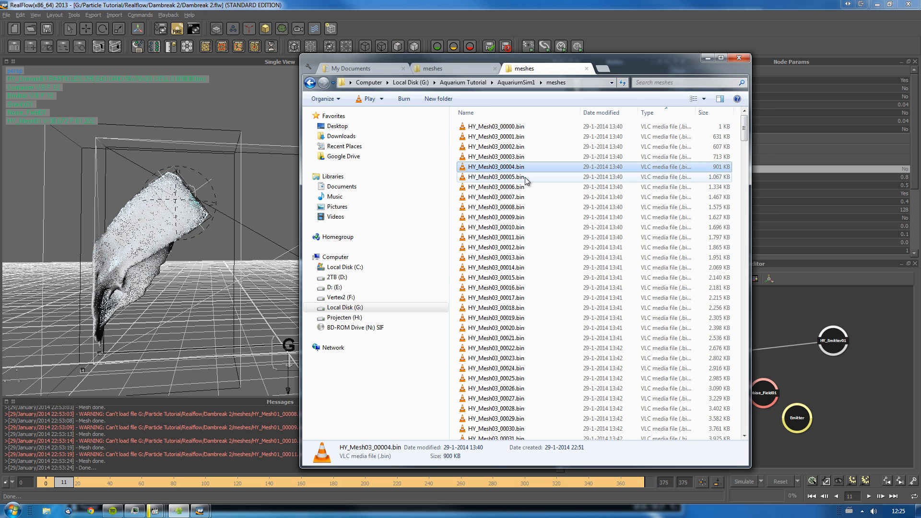
scroll(530, 172, down, 5)
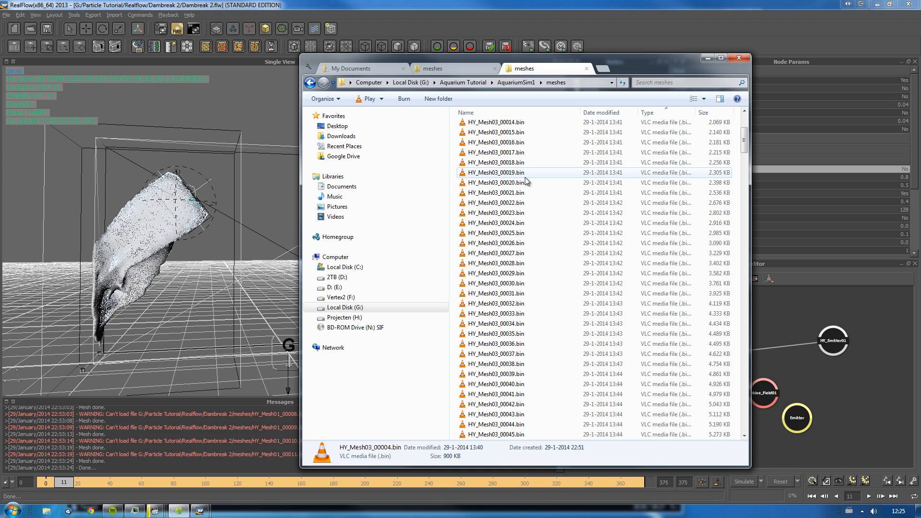
scroll(526, 179, down, 17)
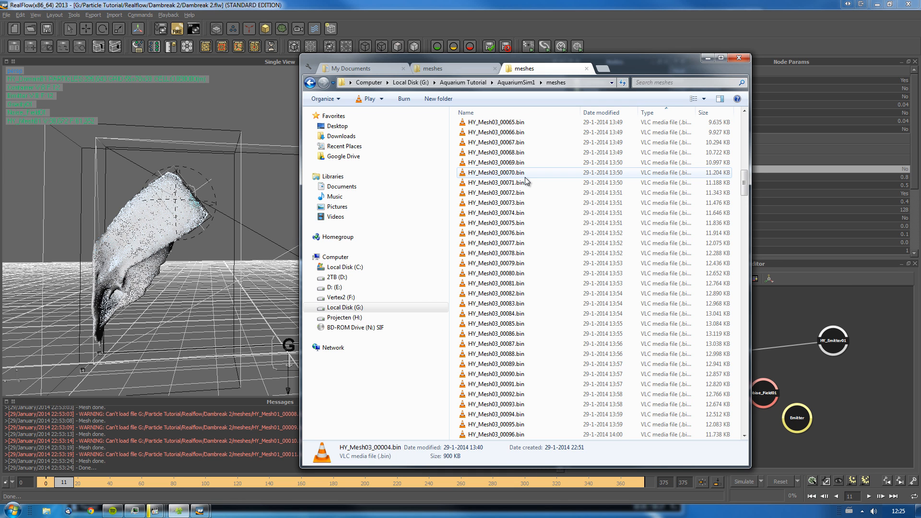
click(499, 264)
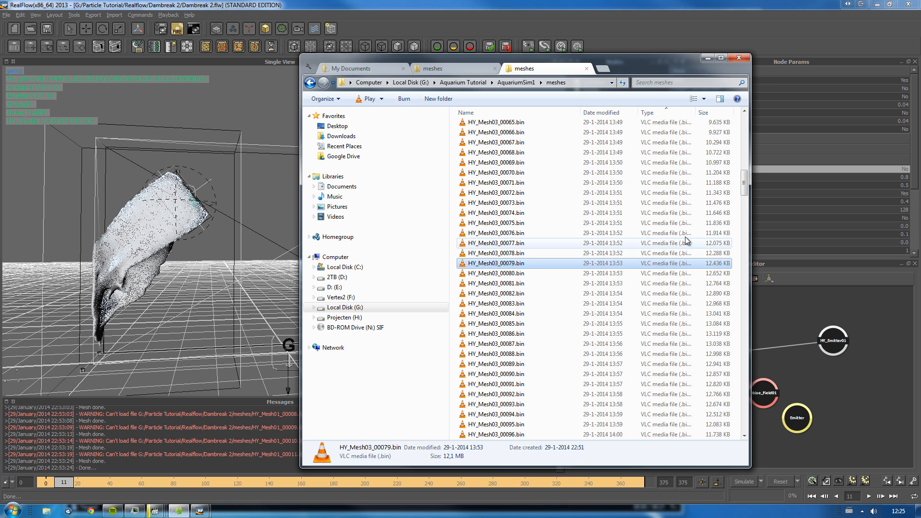
scroll(747, 192, down, 8)
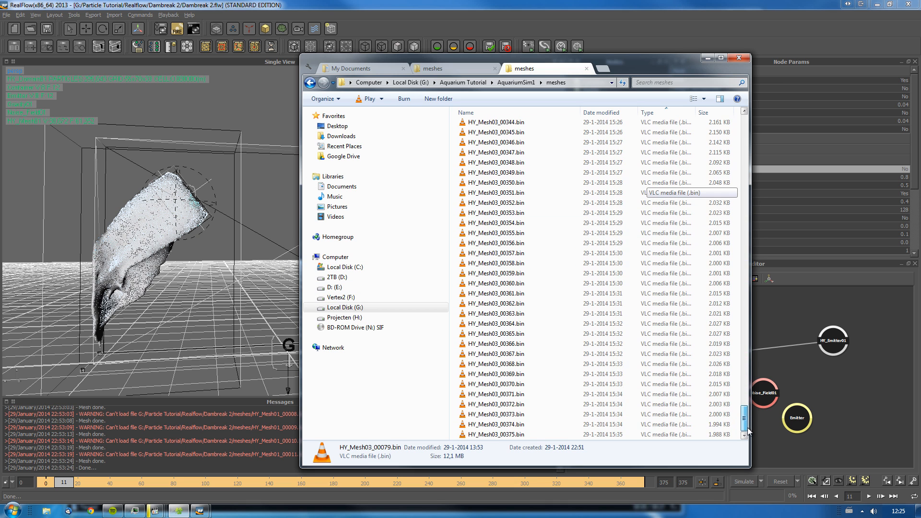
scroll(529, 236, up, 8)
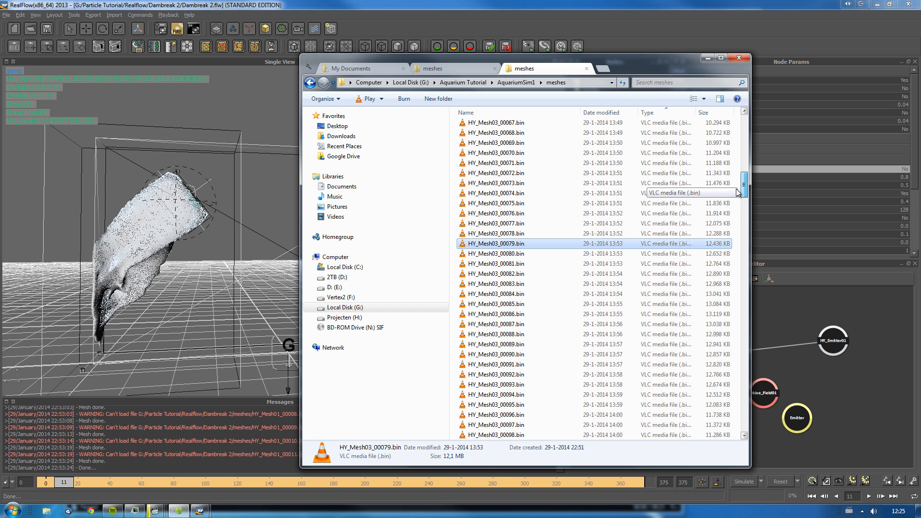
click(529, 238)
scroll(547, 232, down, 2)
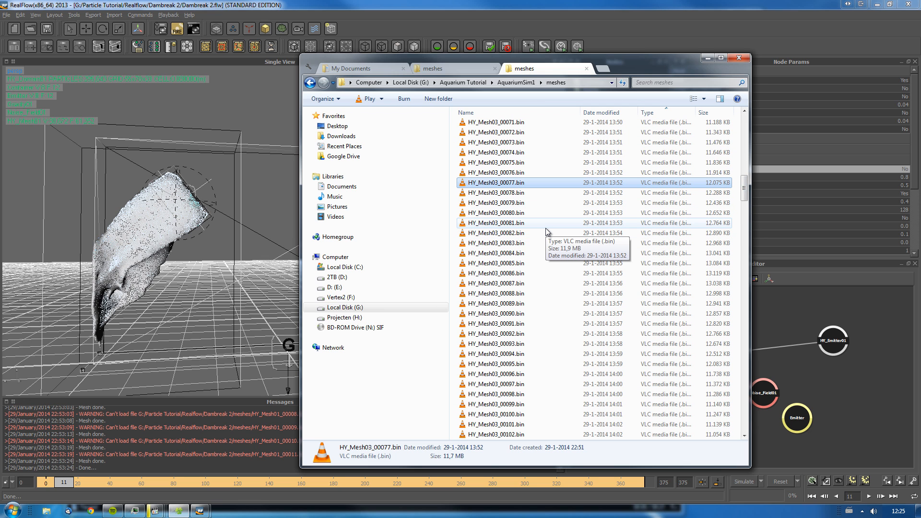
- Launch the PLY to .vrmesh converter from the Chaos Group V-Ray for Maya 2013 tools and place its window beside the folder listing
click(13, 510)
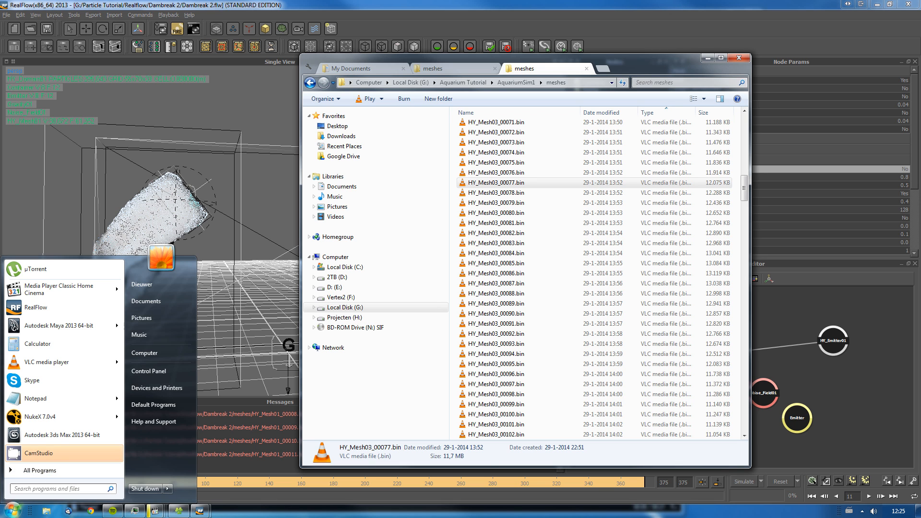
click(22, 471)
scroll(41, 309, down, 1)
scroll(41, 310, up, 1)
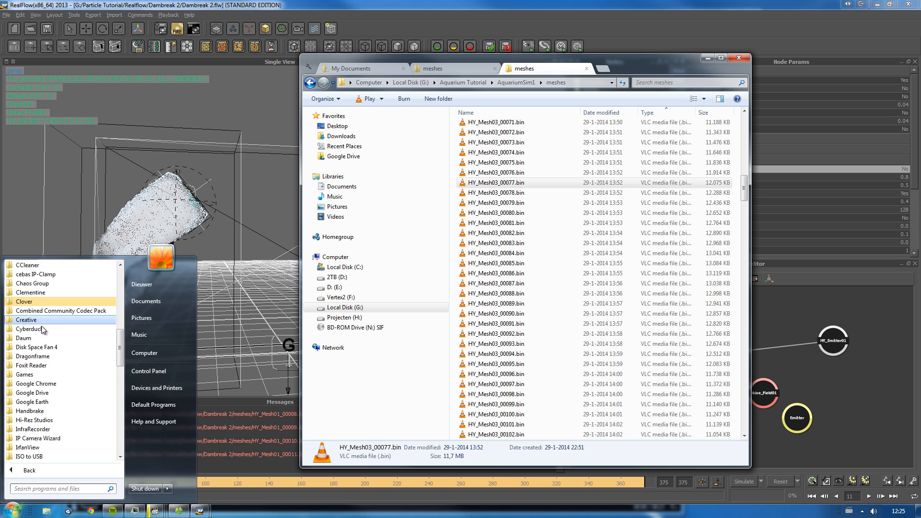
scroll(42, 338, up, 2)
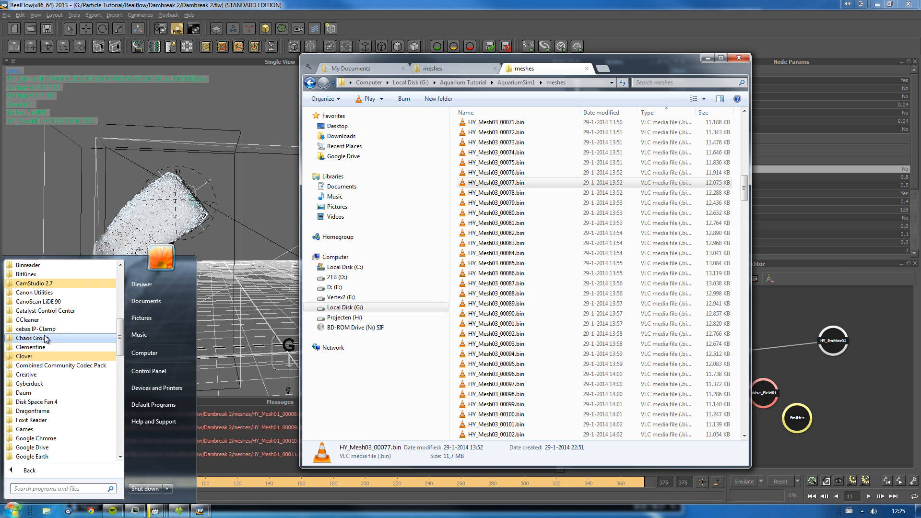
click(44, 338)
click(46, 375)
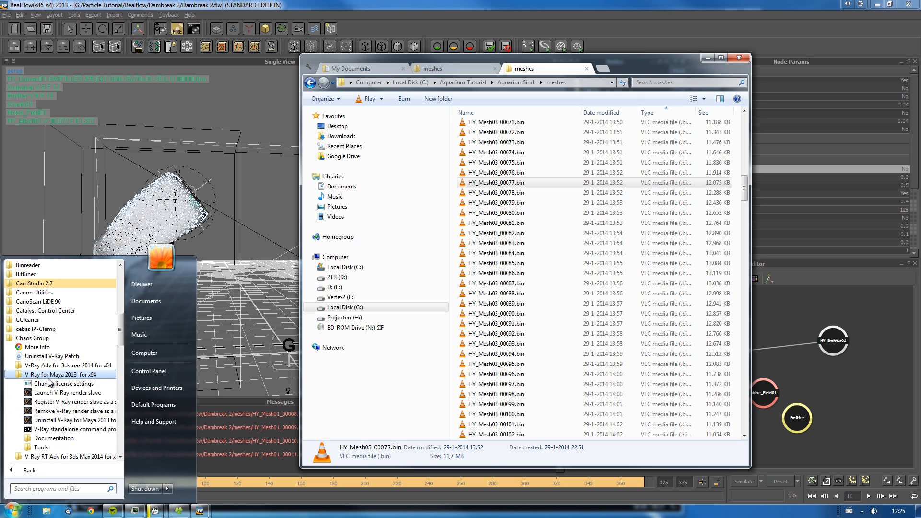
click(32, 447)
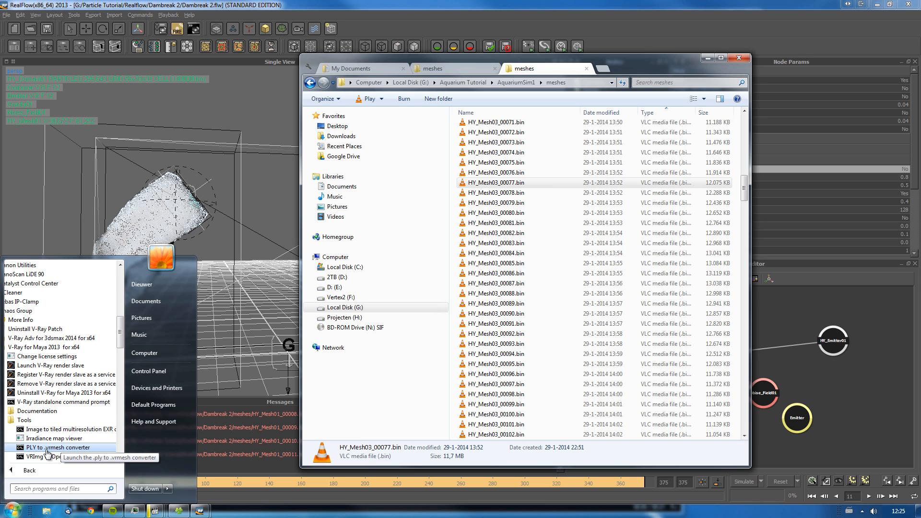
click(69, 448)
drag(297, 108, 265, 216)
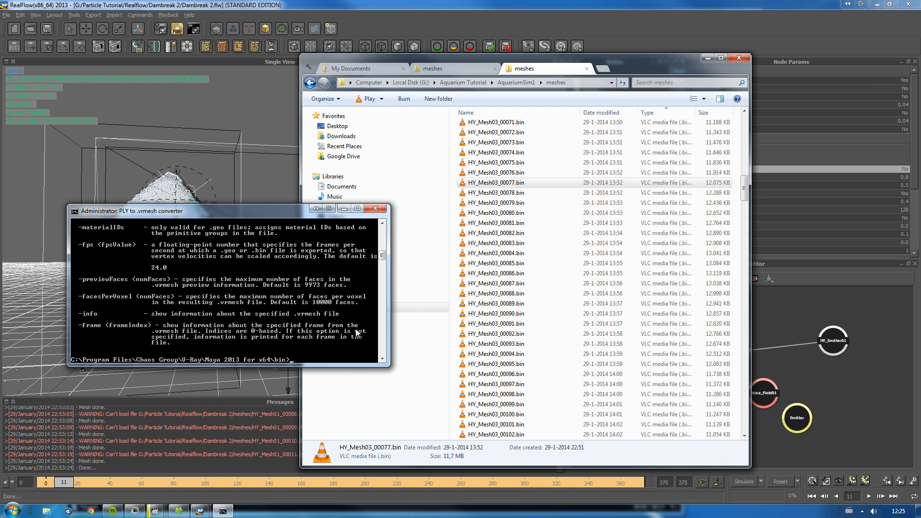
- Copy the file name HY_Mesh03_00074.bin in Windows Explorer and append it to the AquariumSim1 meshes folder path
click(499, 152)
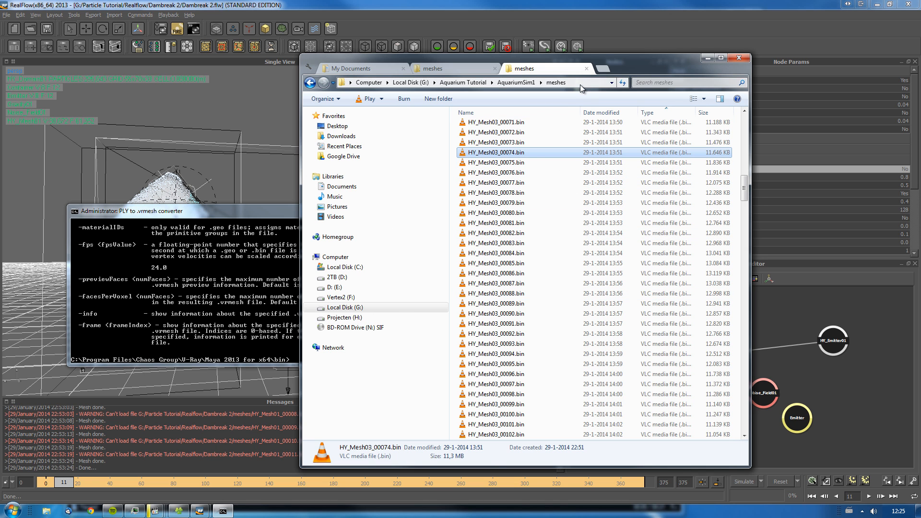
right_click(520, 155)
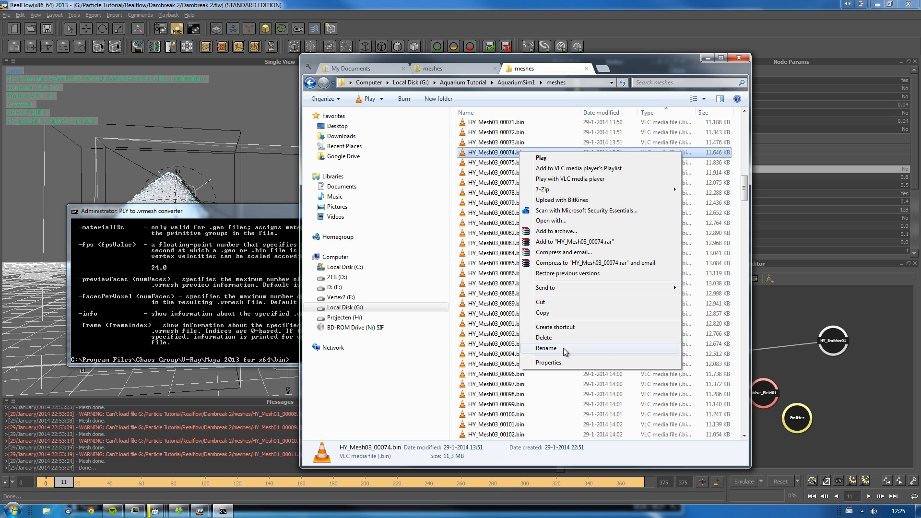
click(563, 349)
key(ctrl+c)
click(565, 142)
click(557, 83)
click(558, 82)
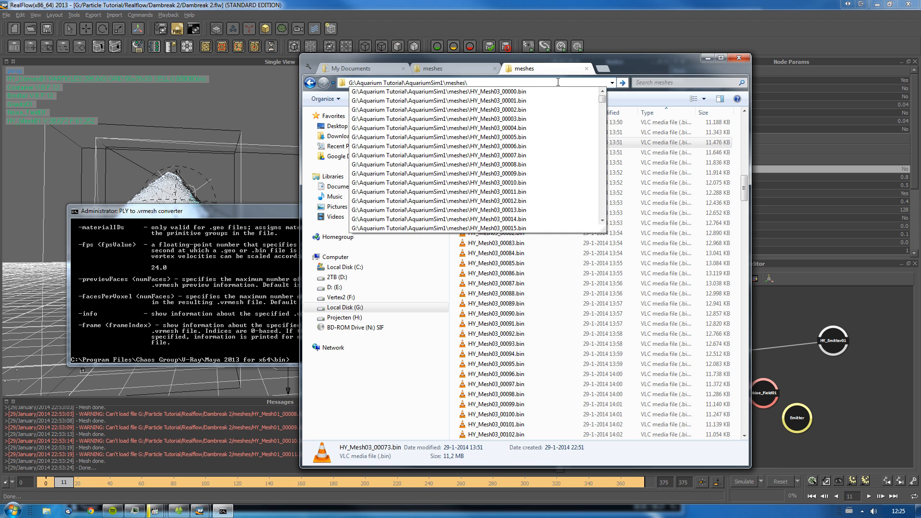
key(ctrl+v)
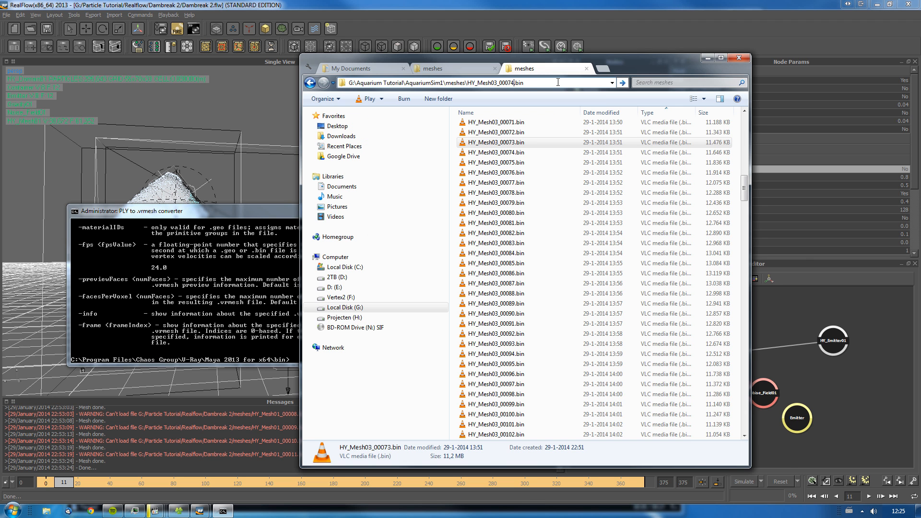
- Replace the frame number in the path with * and copy G:\Aquarium Tutorial\AquariumSim1\meshes\HY_Mesh03_*.bin
key(BackSpace)
key(BackSpace)
key(BackSpace)
key(BackSpace)
key(BackSpace)
text(*)
drag(516, 82, 347, 83)
key(ctrl+c)
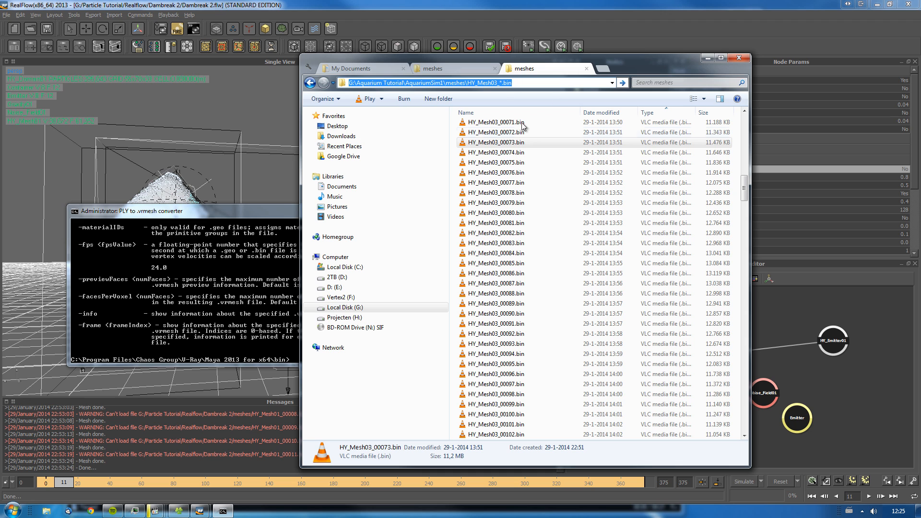
click(498, 153)
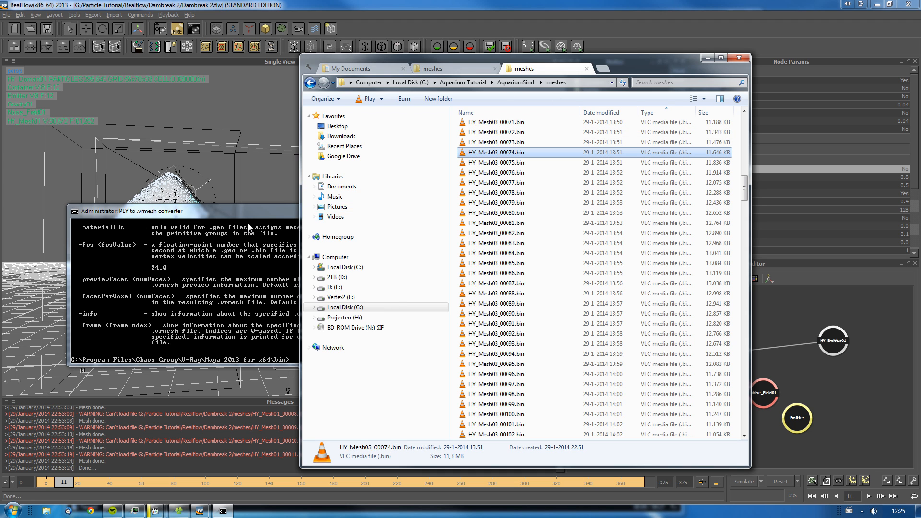
- In the converter console, run ply2vrmesh "G:\Aquarium Tutorial\AquariumSim1\meshes\HY_Mesh03_*.bin"
click(234, 215)
text(ply2vrmesh ")
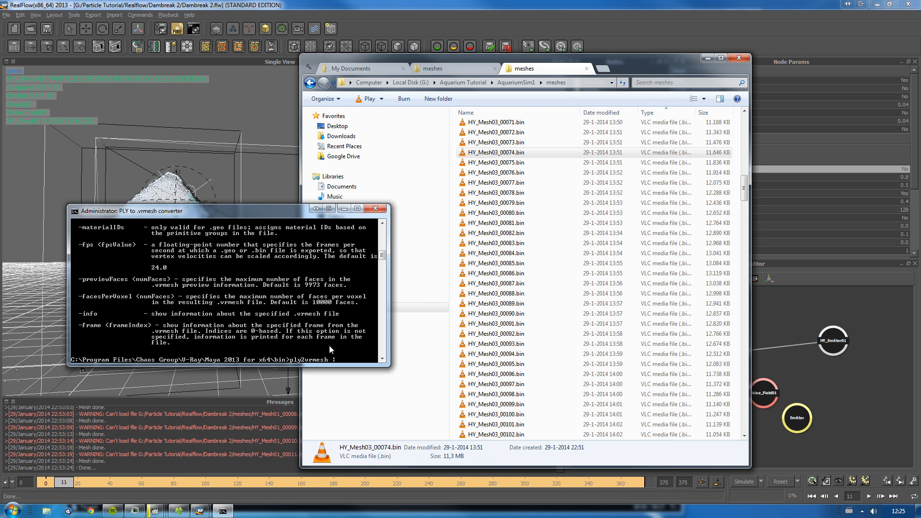
right_click(245, 211)
mouse_move(289, 287)
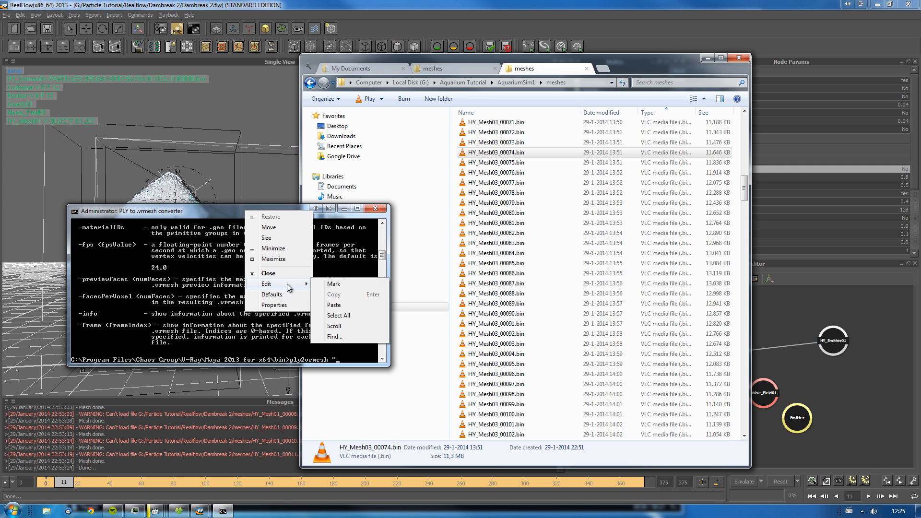
click(349, 306)
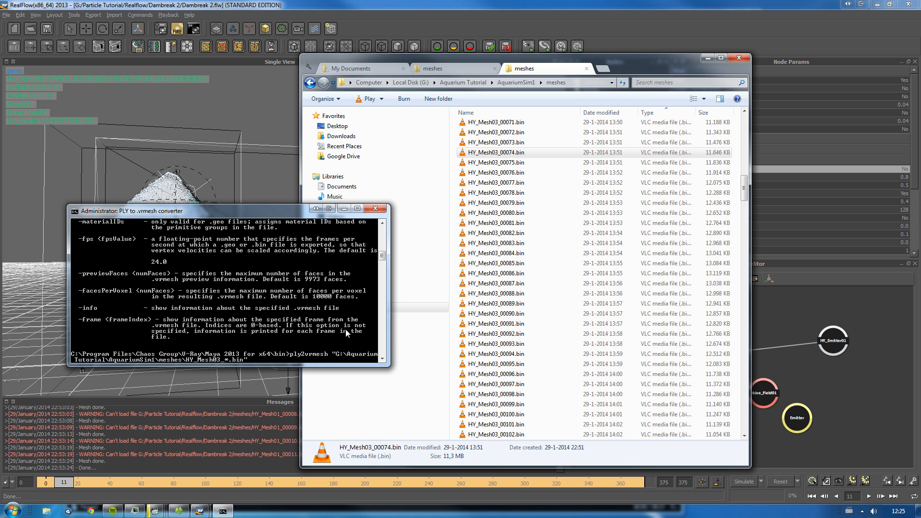
text(")
key(Return)
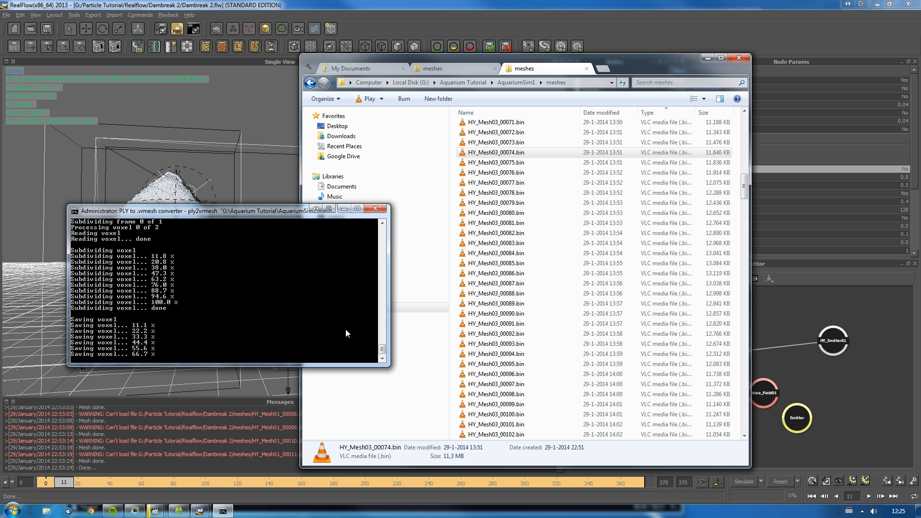
- Refresh the AquariumSim1 meshes folder and inspect the converted HY_Mesh03 .vrmesh files, including frame 3
click(554, 172)
scroll(554, 168, up, 15)
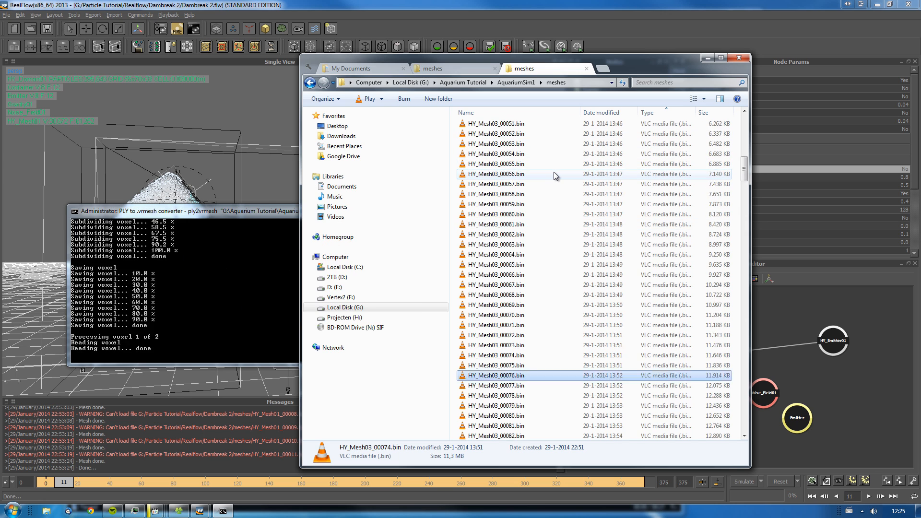
click(624, 83)
drag(744, 166, 726, 432)
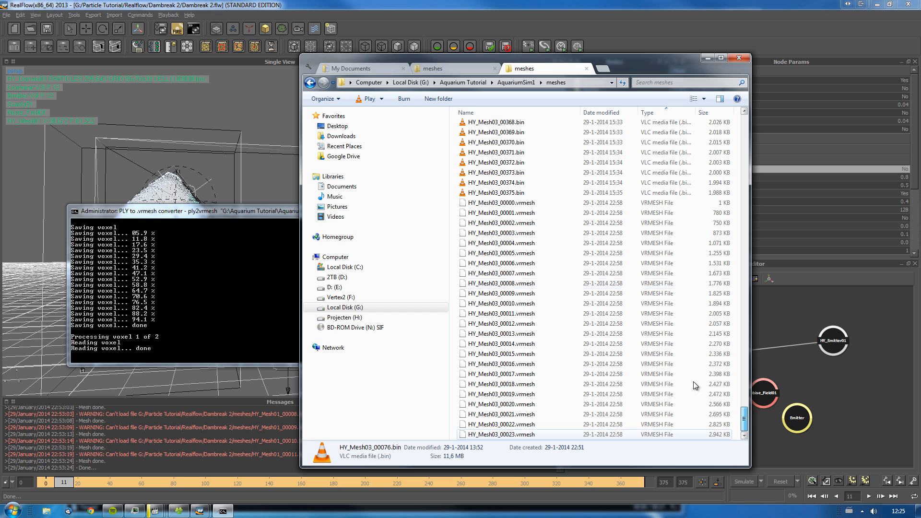
click(542, 210)
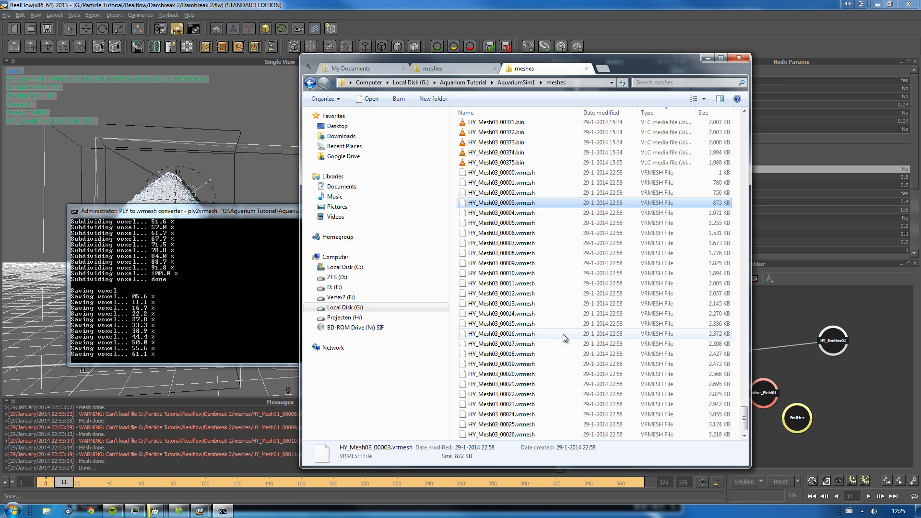